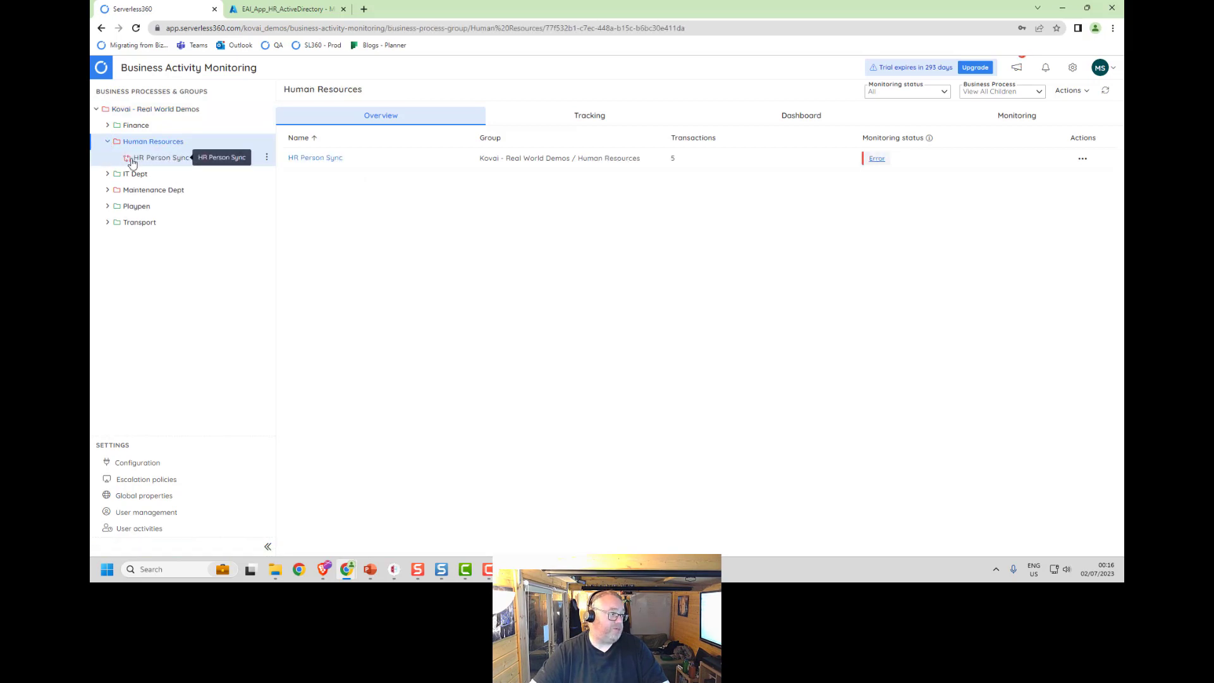
# Open the HR Person Sync business process and widen the Transaction column in its tracking list.
pyautogui.click(158, 160)
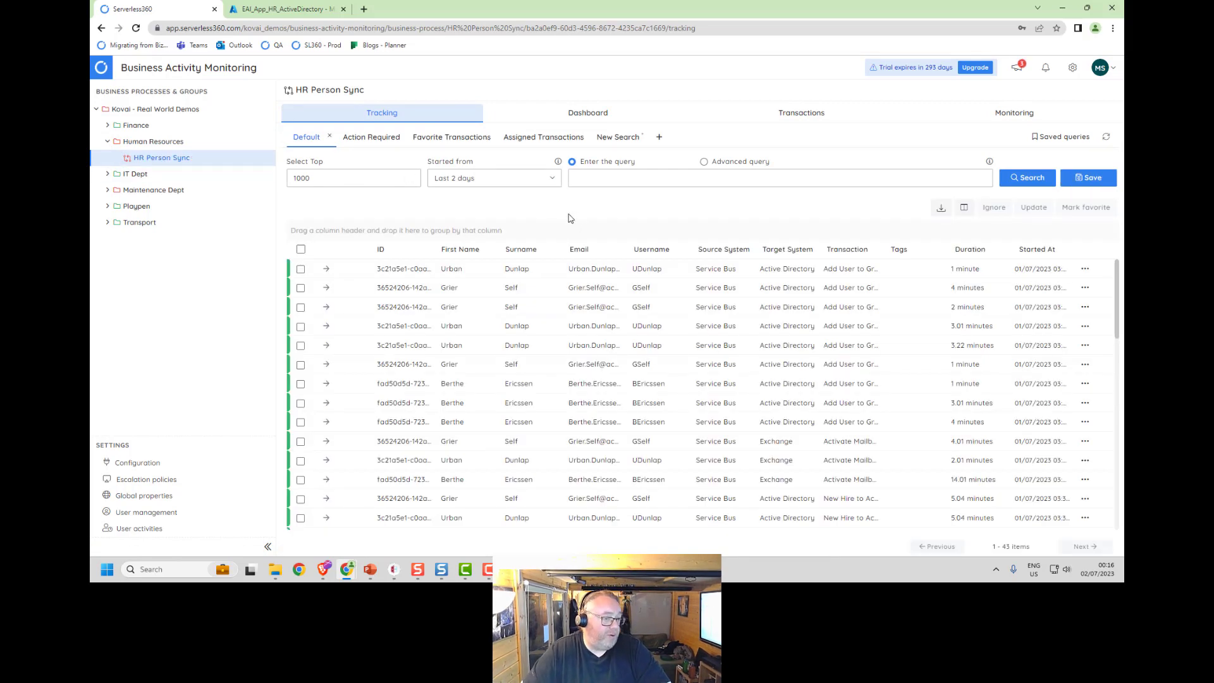
pyautogui.moveTo(881, 252); pyautogui.dragTo(939, 250)
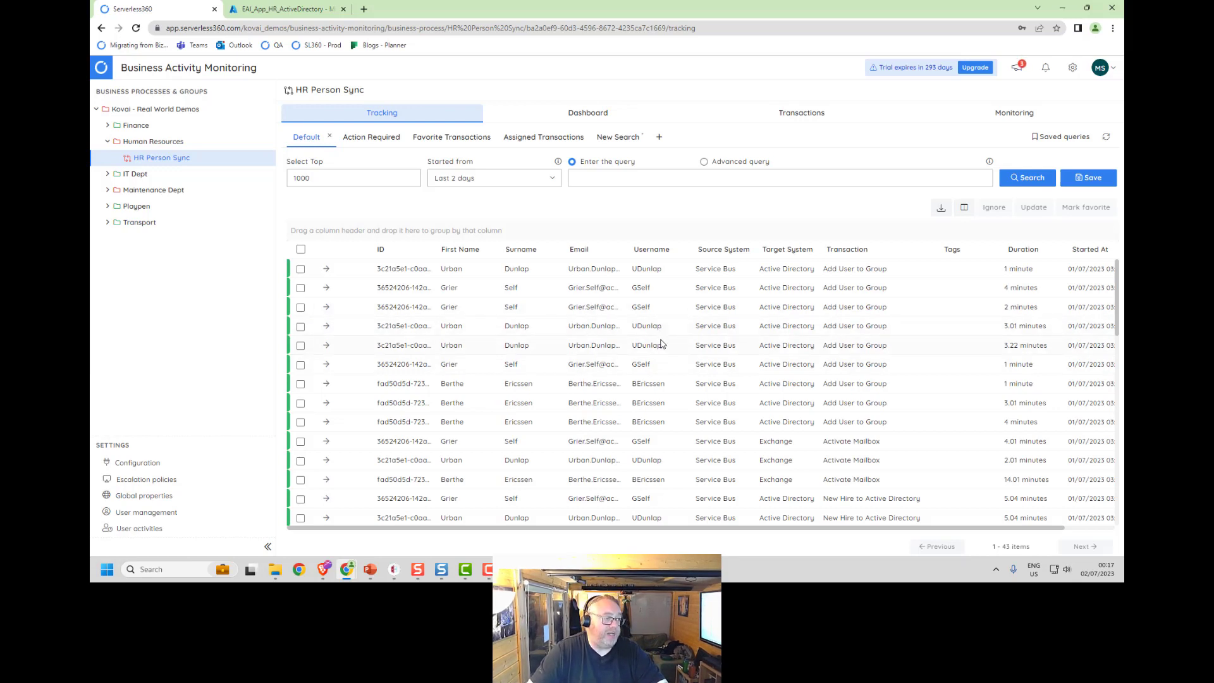
# Review the transaction flows of Success Factors New Hire Poller, Success Factors New Hire and New Hire to Active Directory.
pyautogui.click(798, 115)
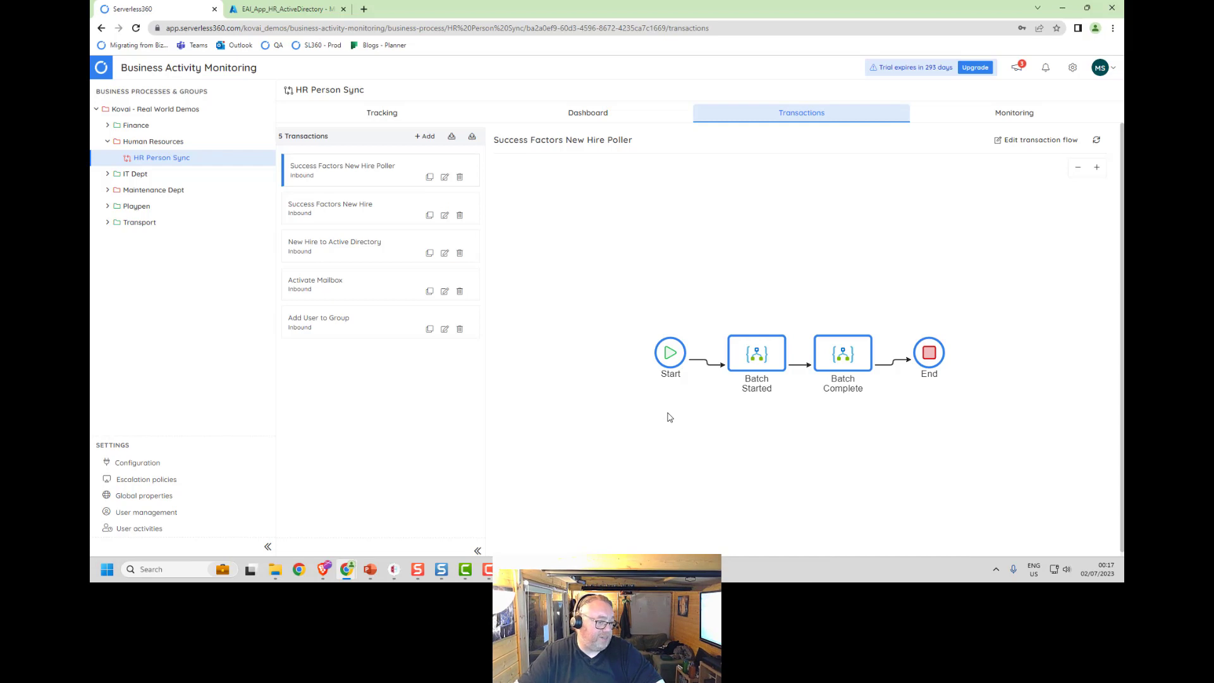
pyautogui.click(354, 217)
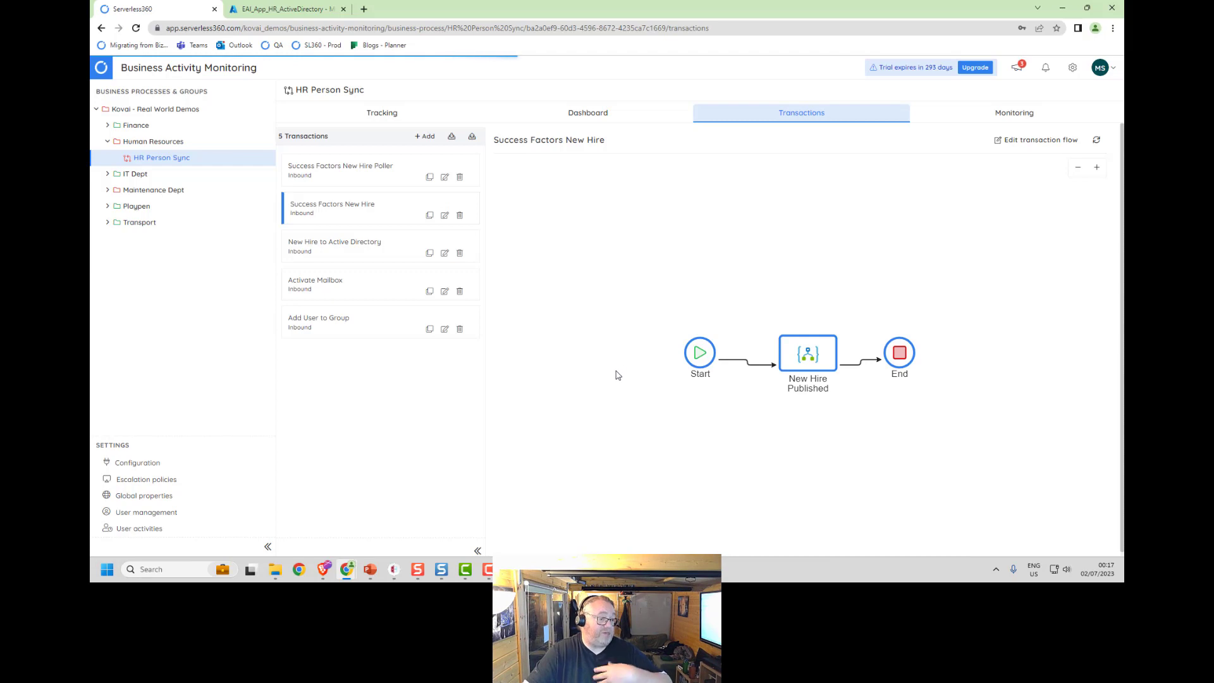
pyautogui.click(352, 246)
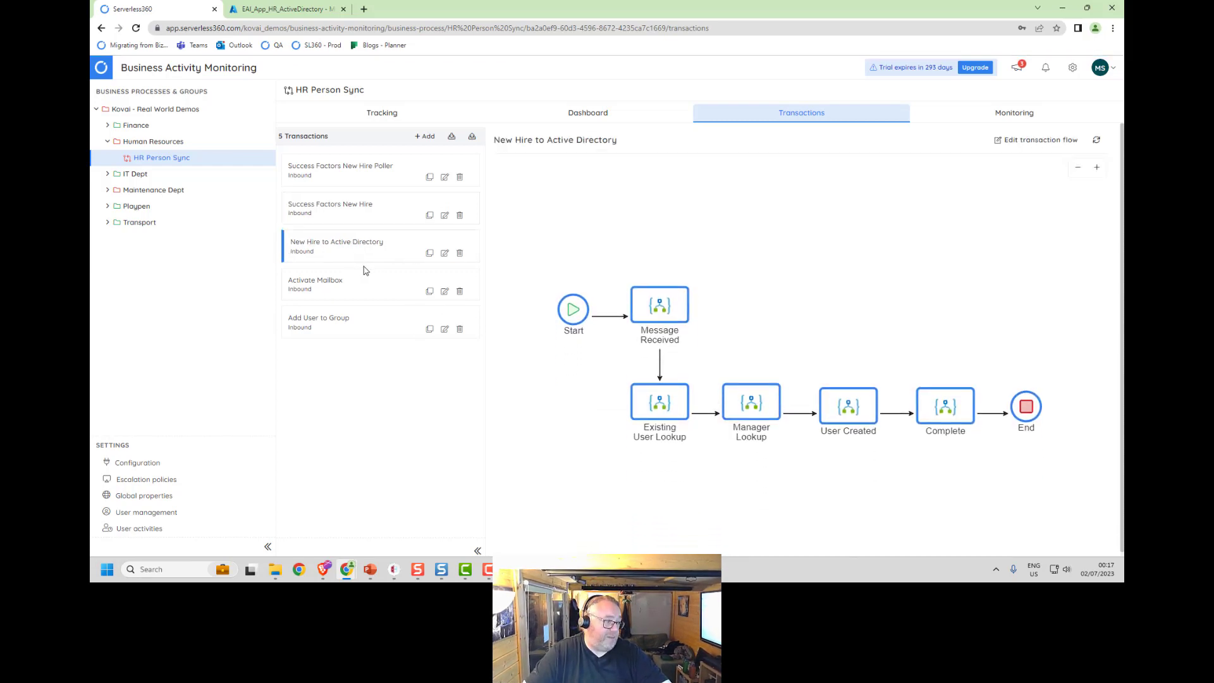
pyautogui.moveTo(351, 259)
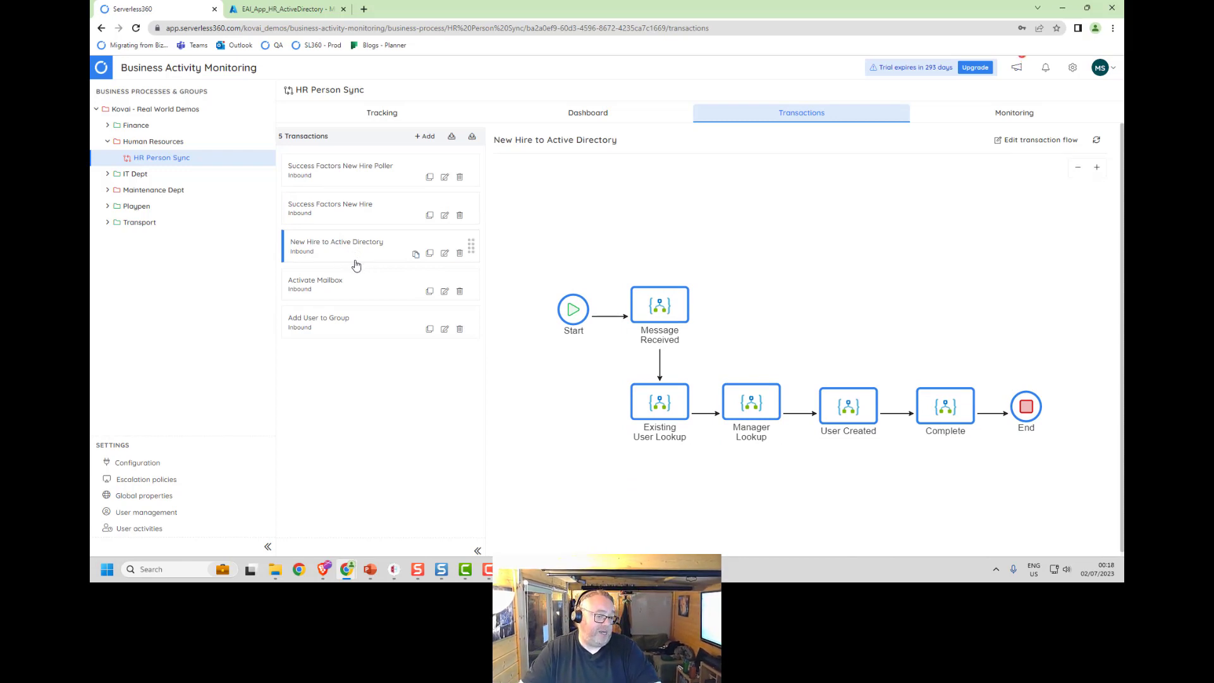
pyautogui.moveTo(566, 323)
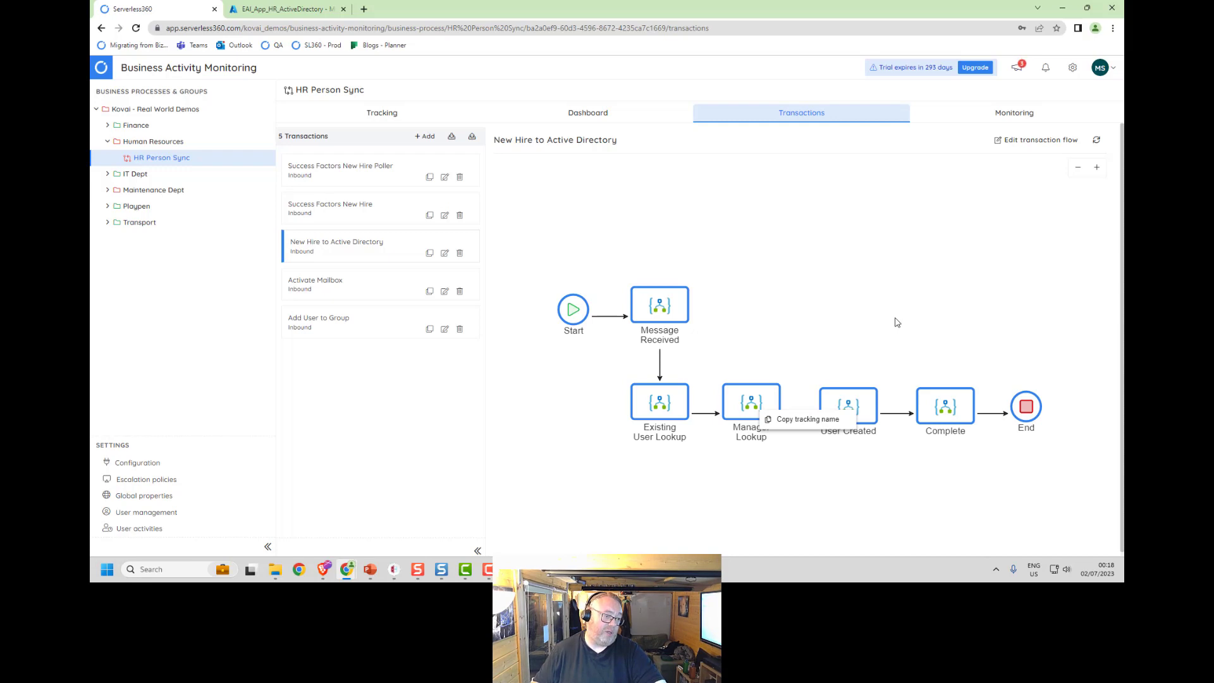
# Open the New Hire to Active Directory flow for editing and inspect the Message Received stage's First Name property and its source options.
pyautogui.click(1014, 149)
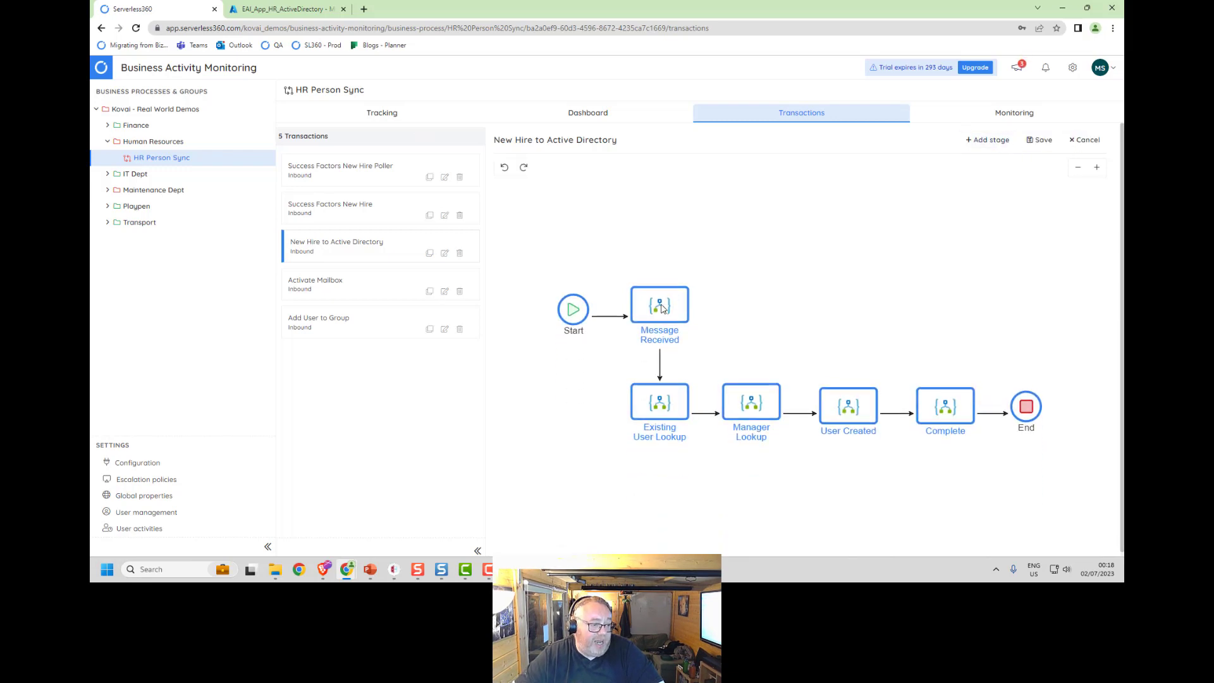
pyautogui.click(662, 307)
pyautogui.click(707, 342)
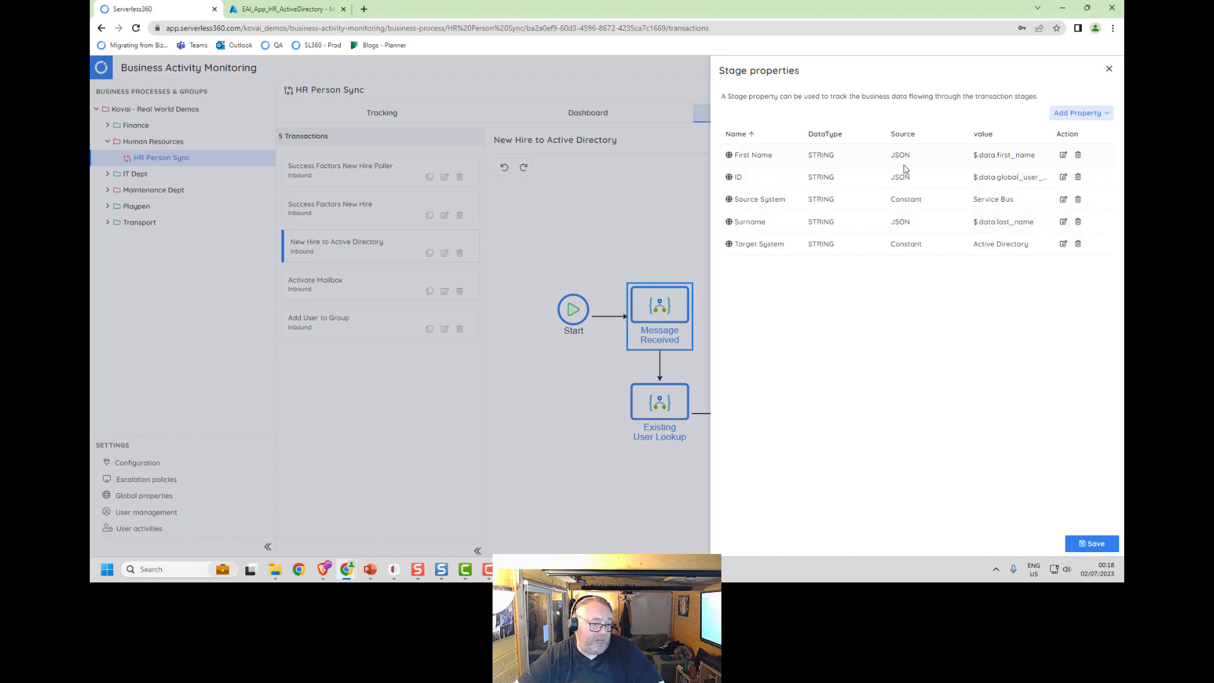
pyautogui.click(1063, 154)
pyautogui.tripleClick(727, 231)
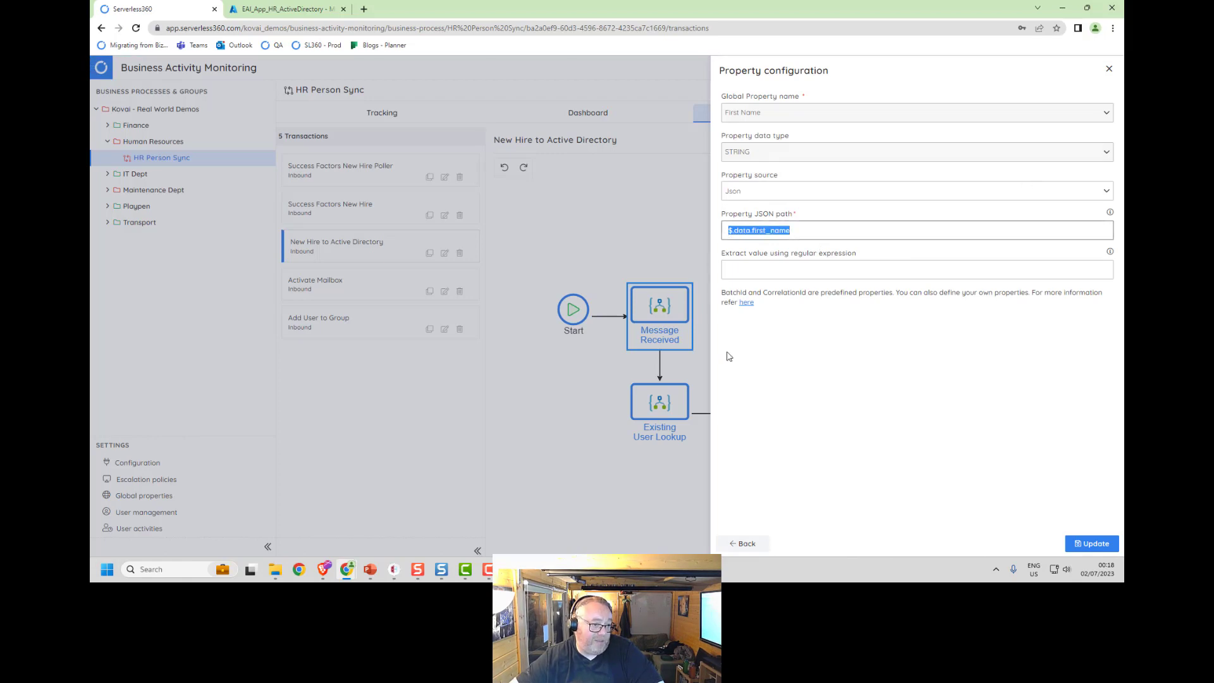
pyautogui.click(761, 192)
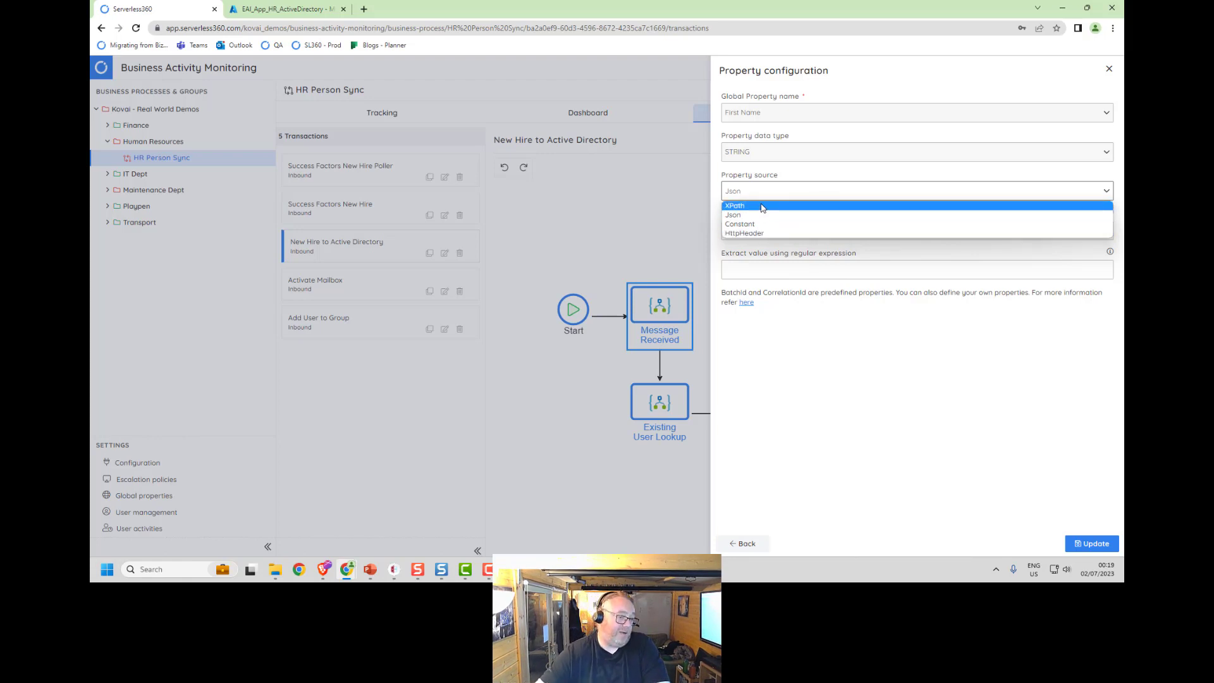
pyautogui.click(1109, 69)
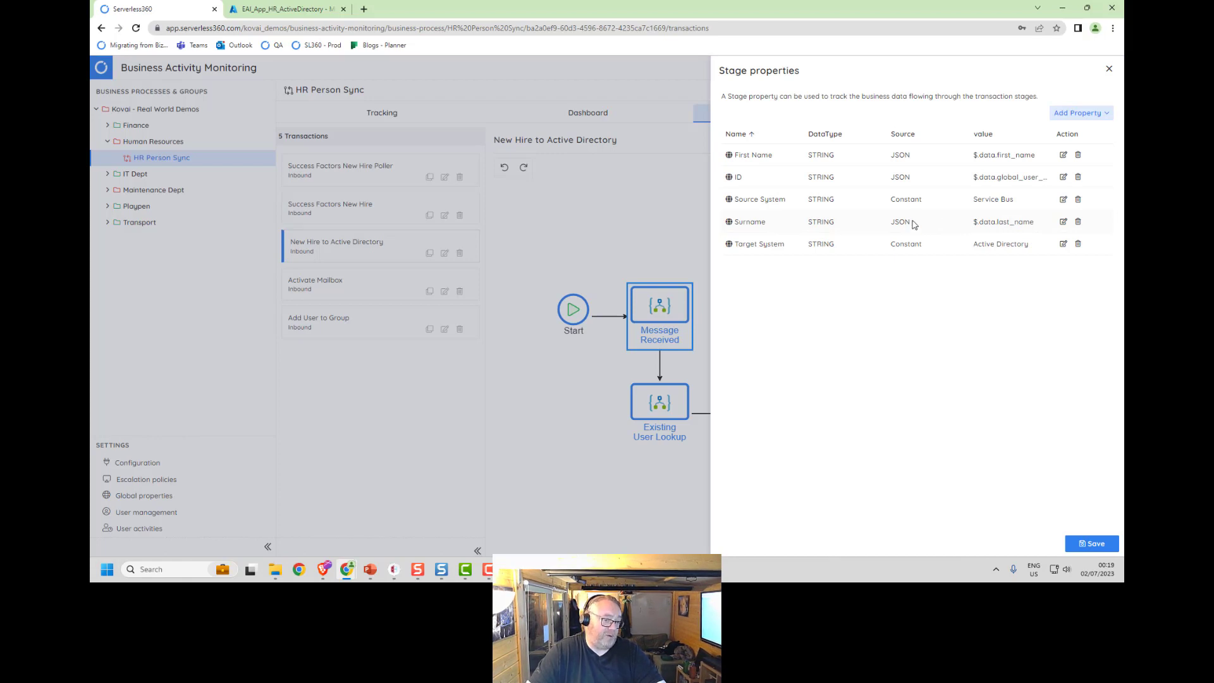
# Inspect the configuration of the Source System property, then close the Message Received stage's properties.
pyautogui.click(1063, 201)
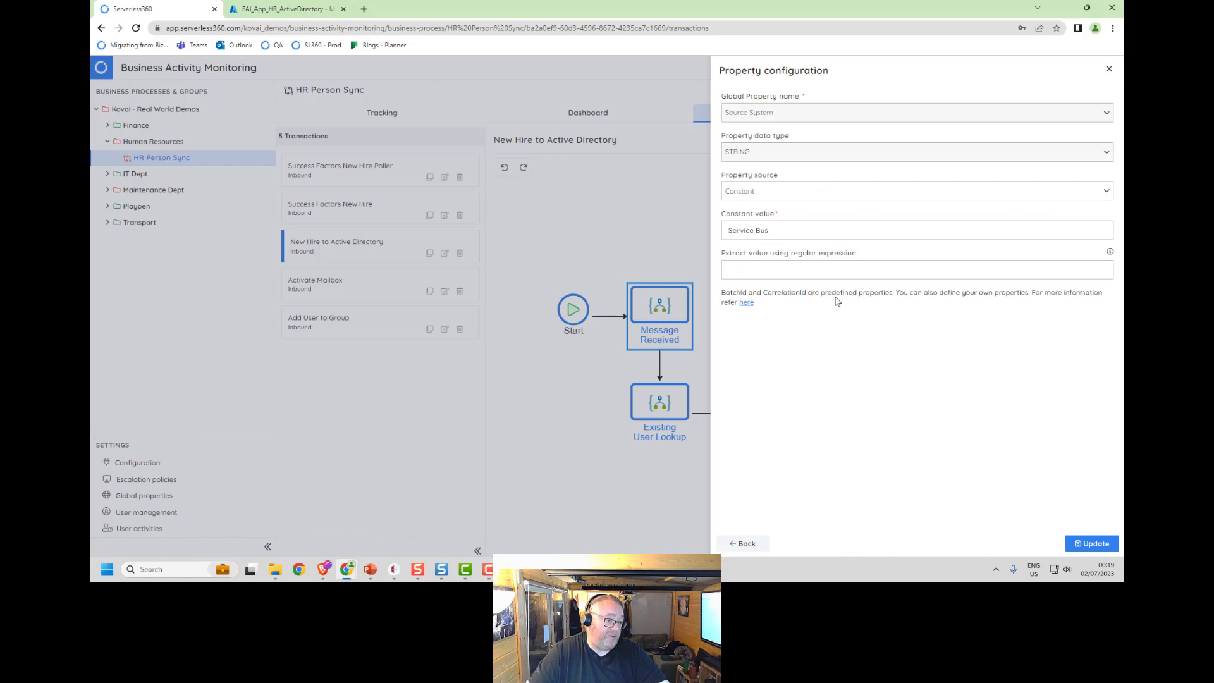
pyautogui.click(1109, 69)
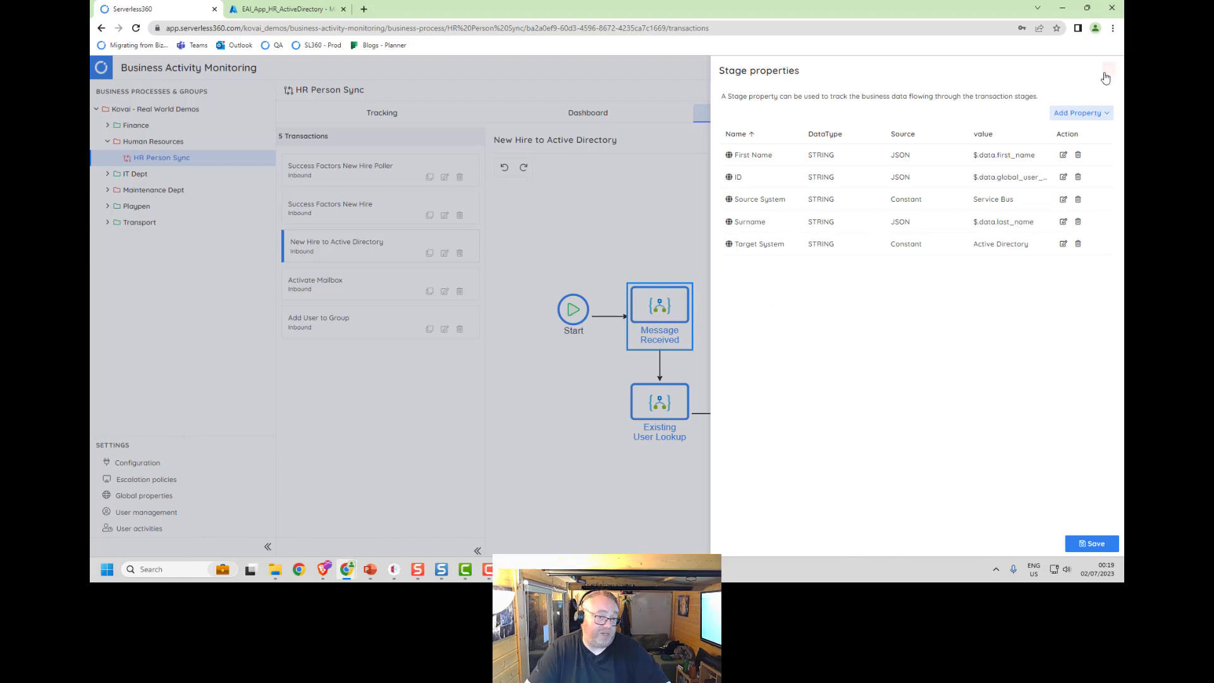
pyautogui.click(1108, 70)
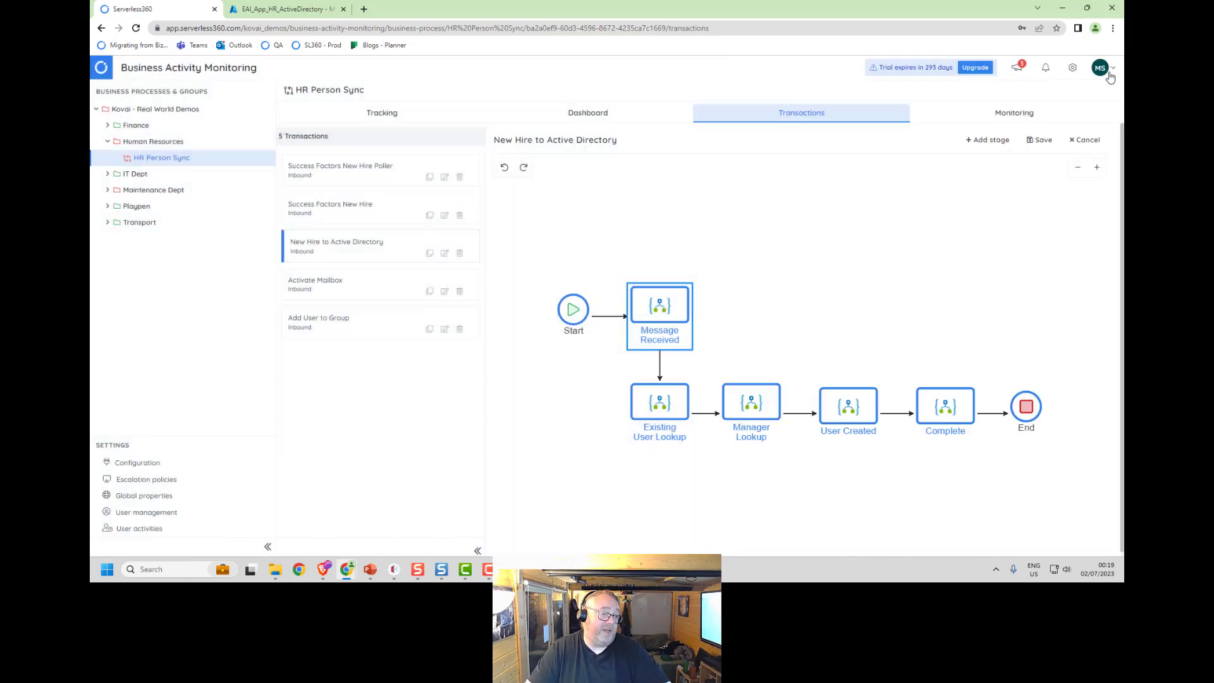
# Inspect the reprocess configuration of the Message Received stage and close it without changes.
pyautogui.rightClick(661, 308)
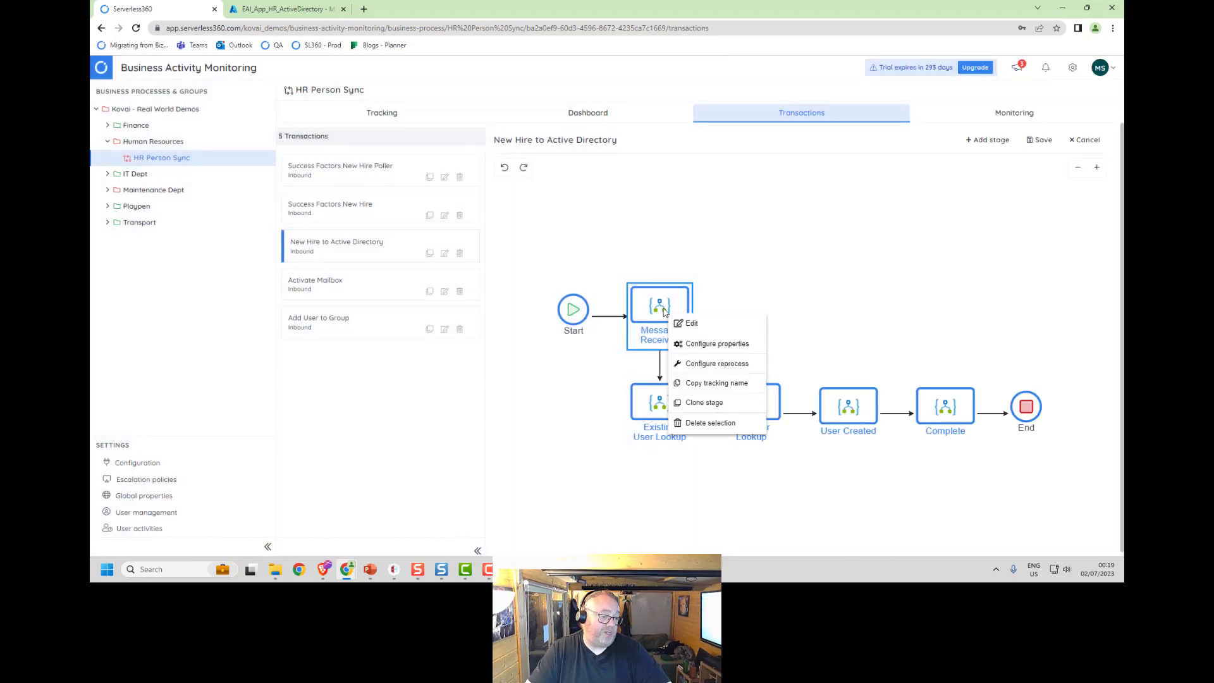
pyautogui.click(704, 368)
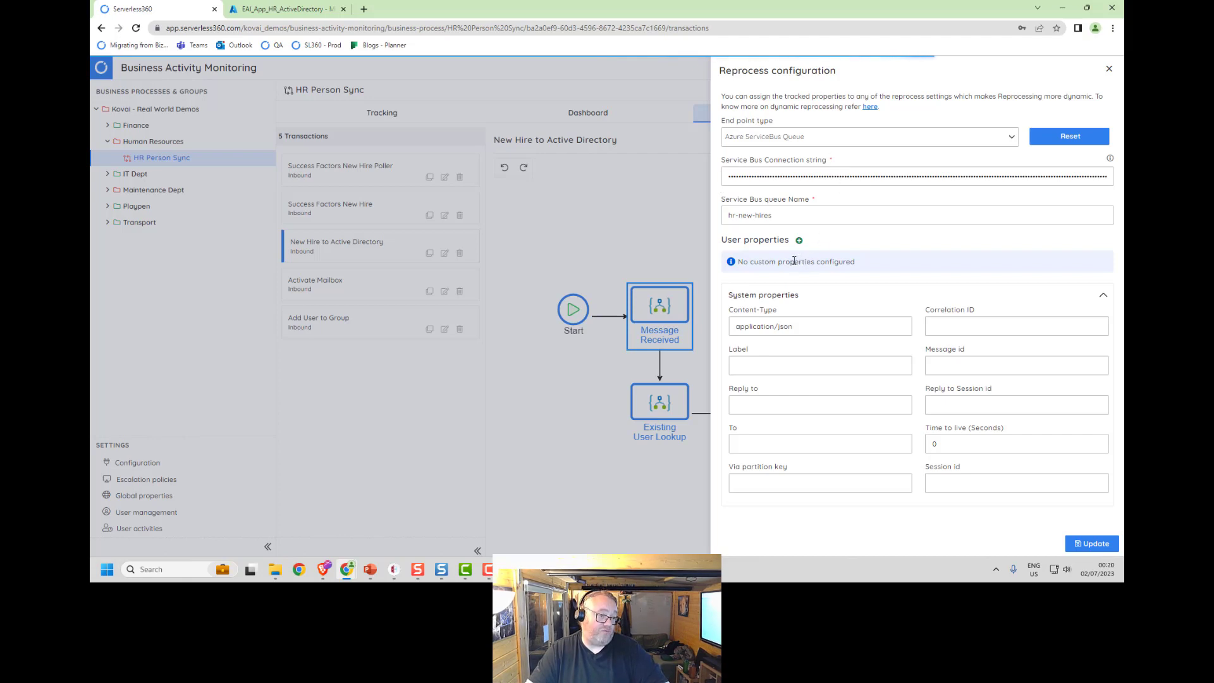
pyautogui.click(1109, 69)
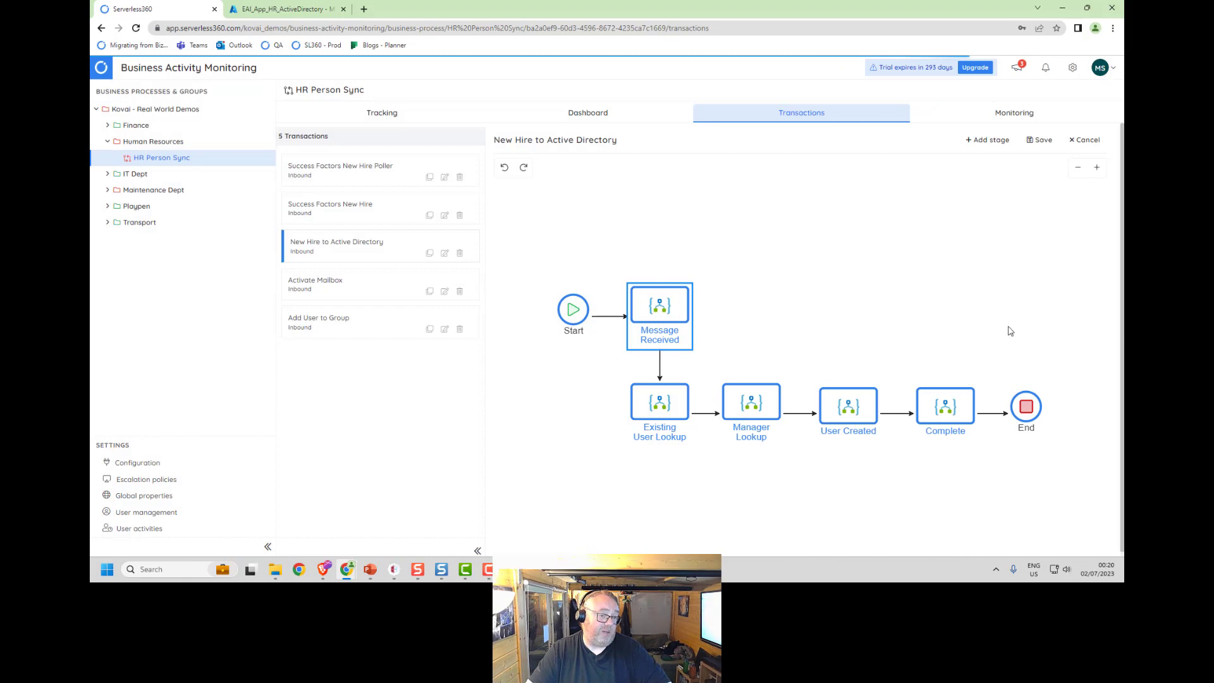
# Leave the transaction flow editing without saving and return to HR Person Sync's tracking list.
pyautogui.click(1084, 139)
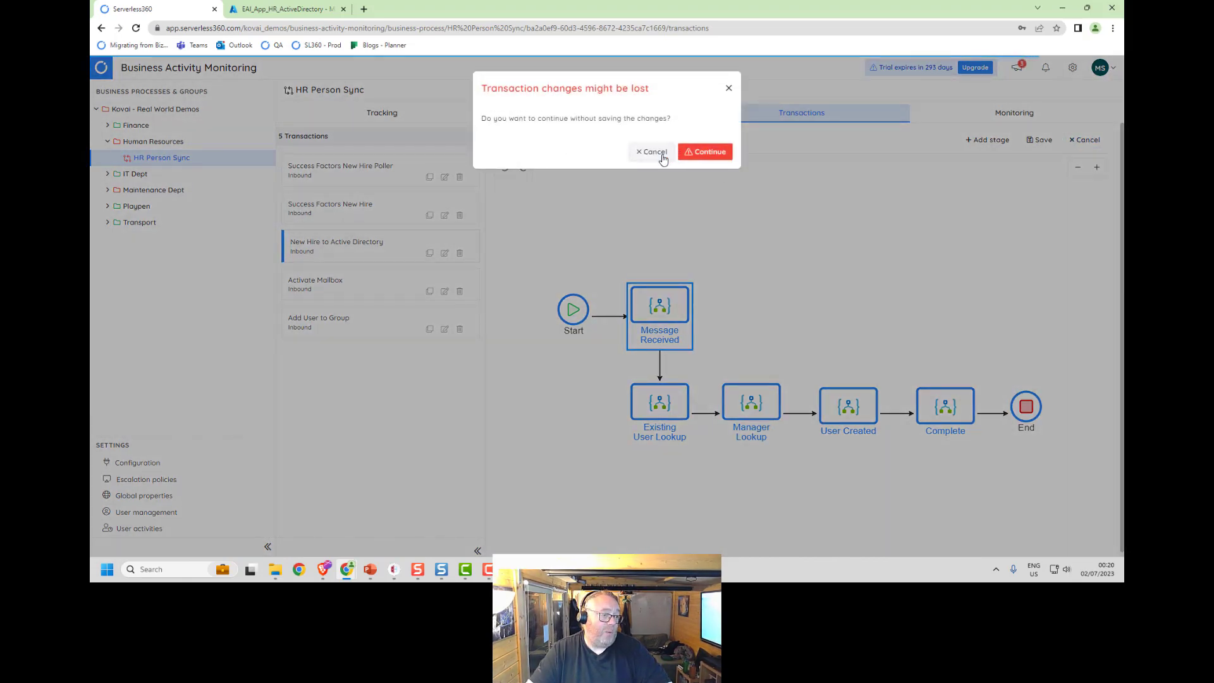
pyautogui.click(661, 155)
pyautogui.click(365, 118)
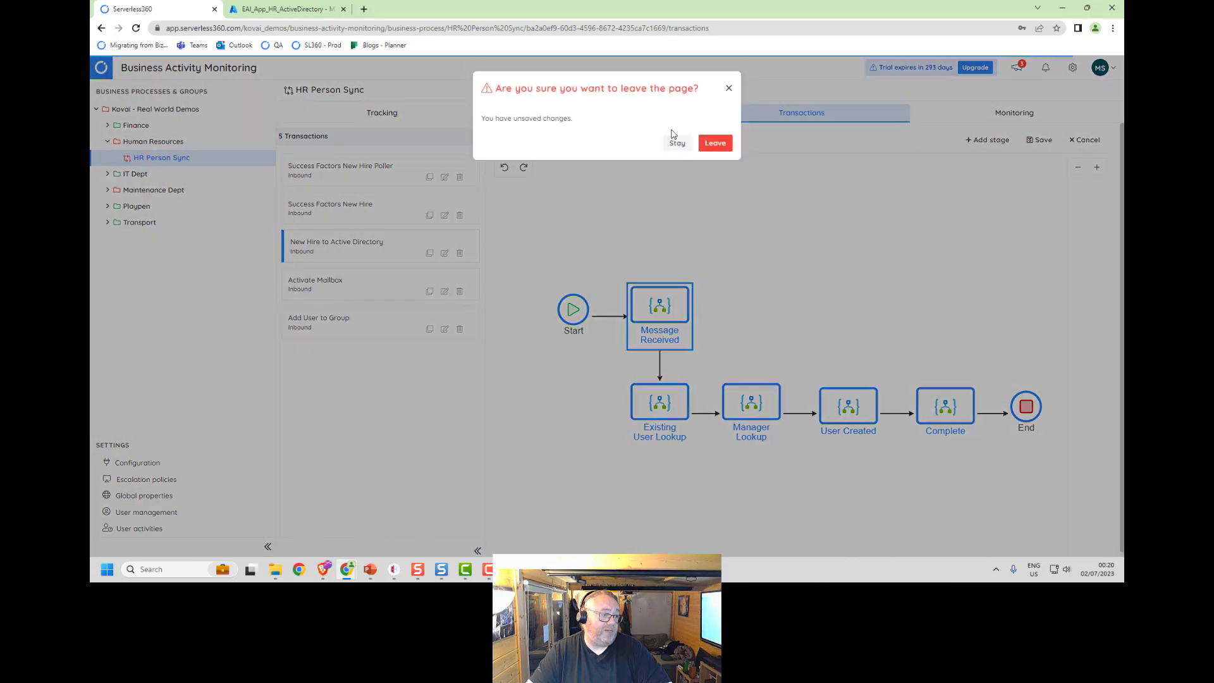
pyautogui.click(715, 143)
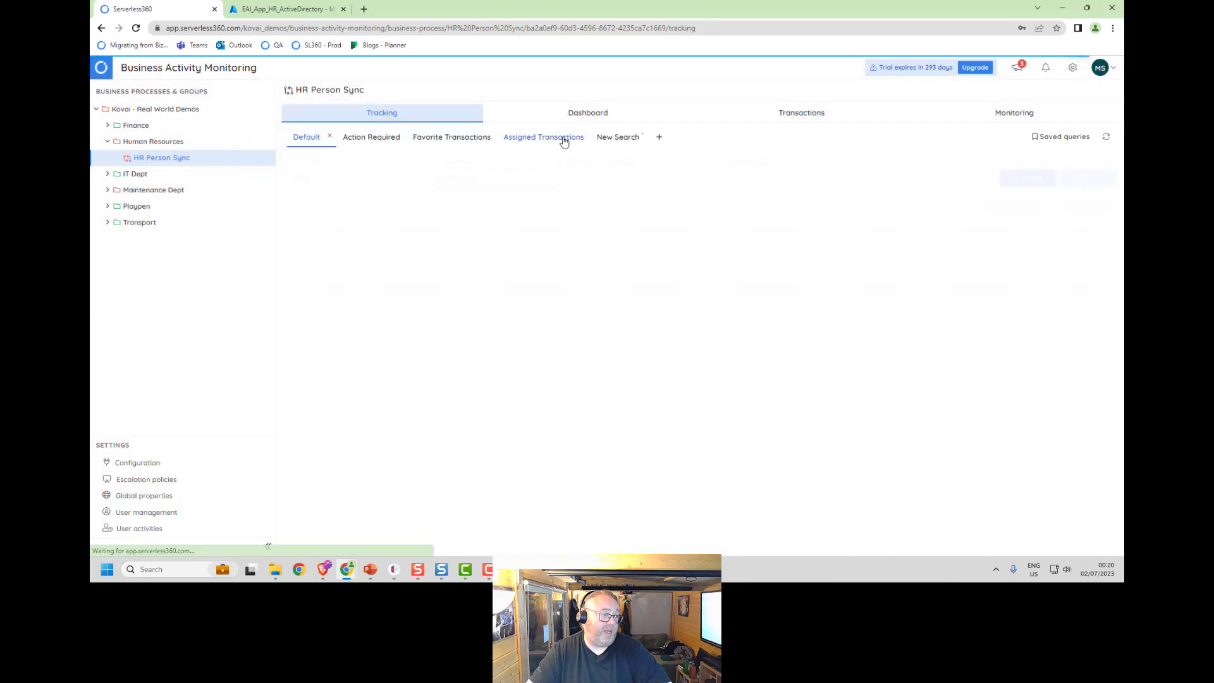
# Switch to the Azure portal, open the LA-HR-NewHire-ActiveDirectory logic app in the designer and expand the Scope - Try block.
pyautogui.click(270, 12)
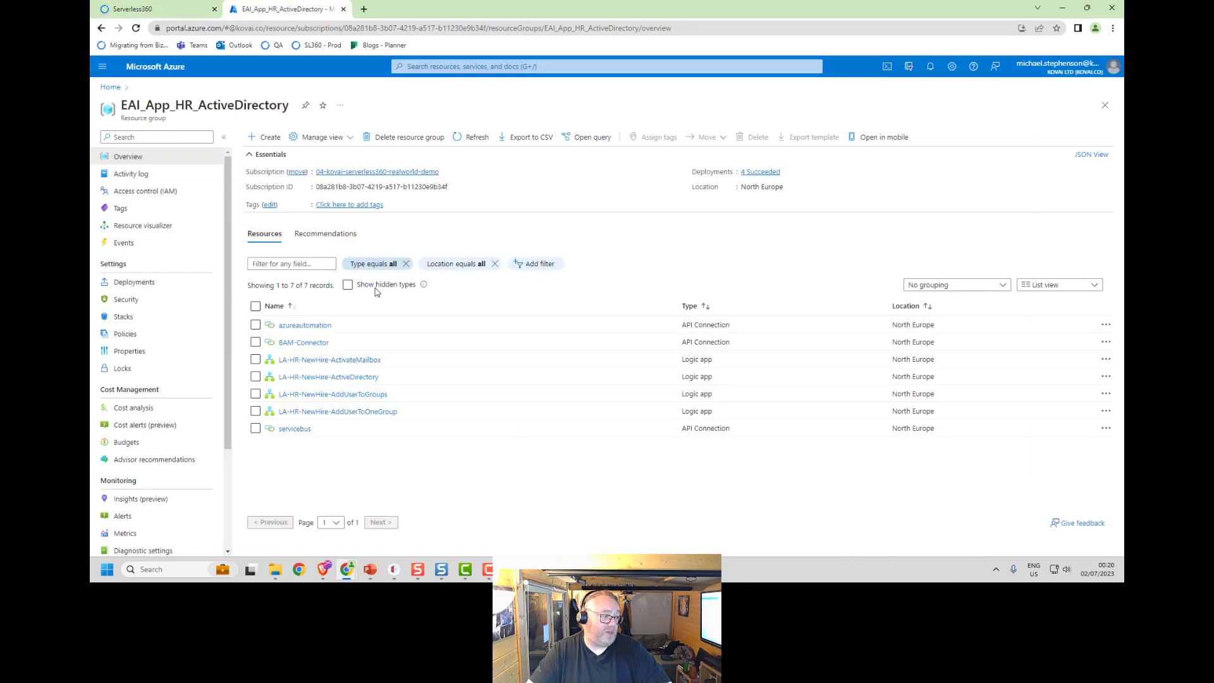
pyautogui.click(362, 377)
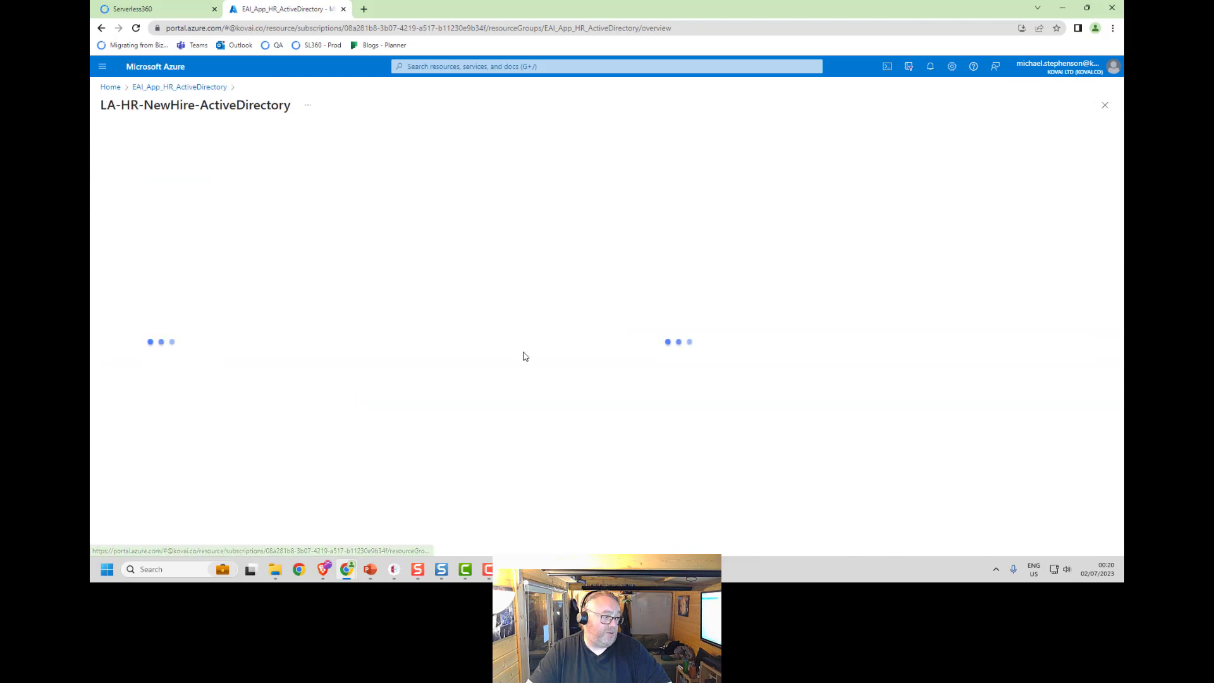
pyautogui.click(365, 139)
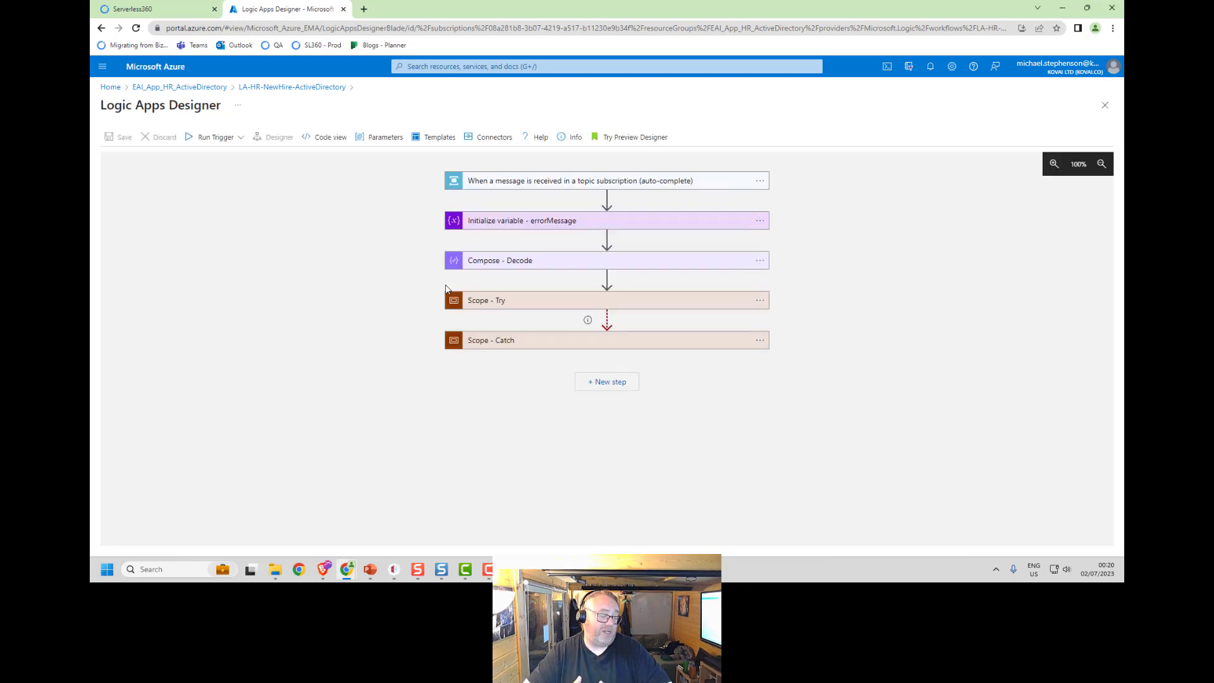
pyautogui.click(497, 301)
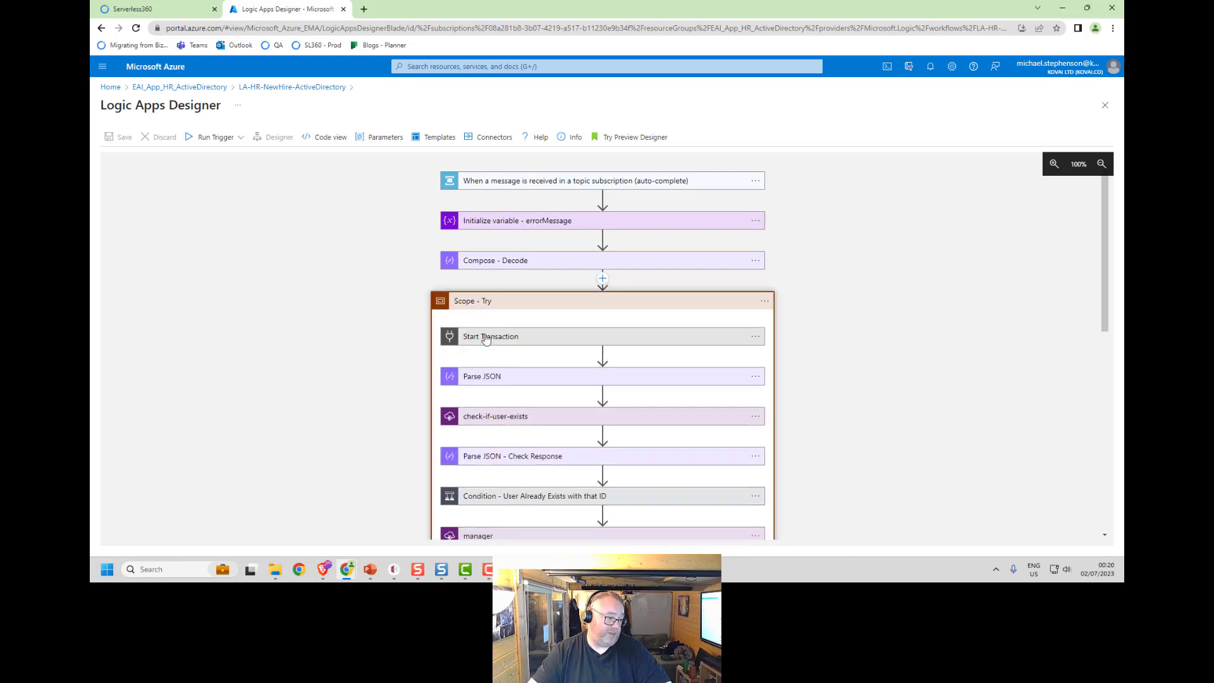
pyautogui.scroll(-2, 389, 354)
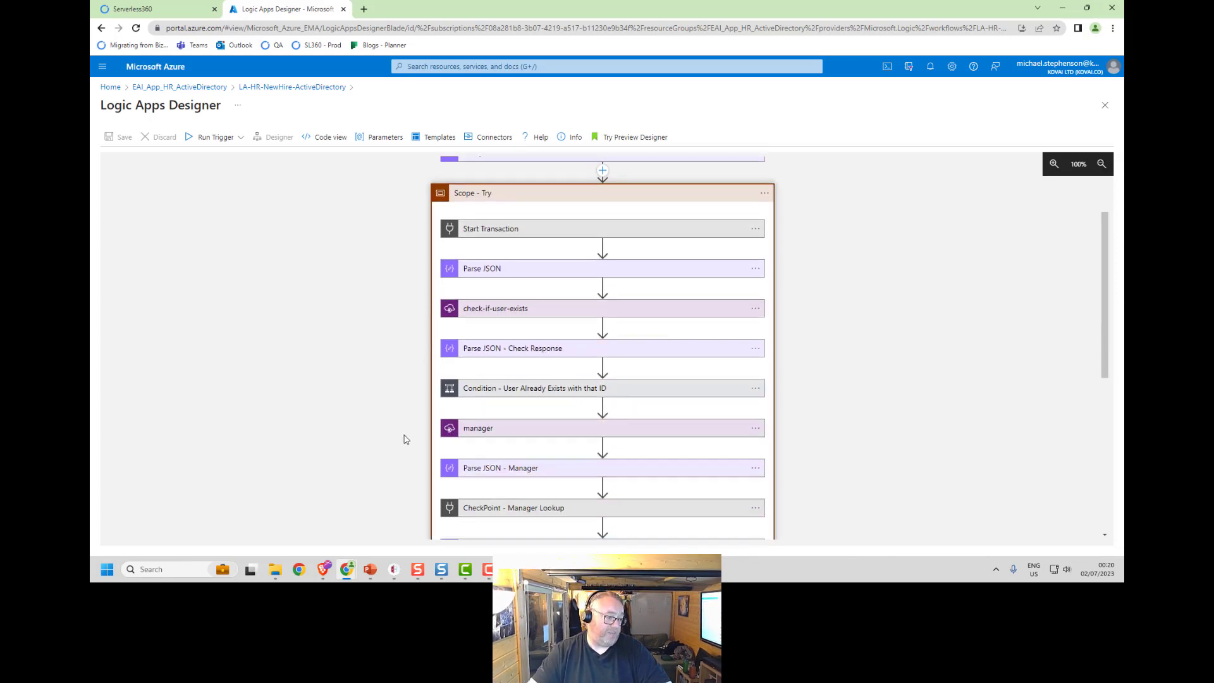
# Examine the Start Transaction action's parameters and its optional additional parameters, then collapse it.
pyautogui.click(497, 236)
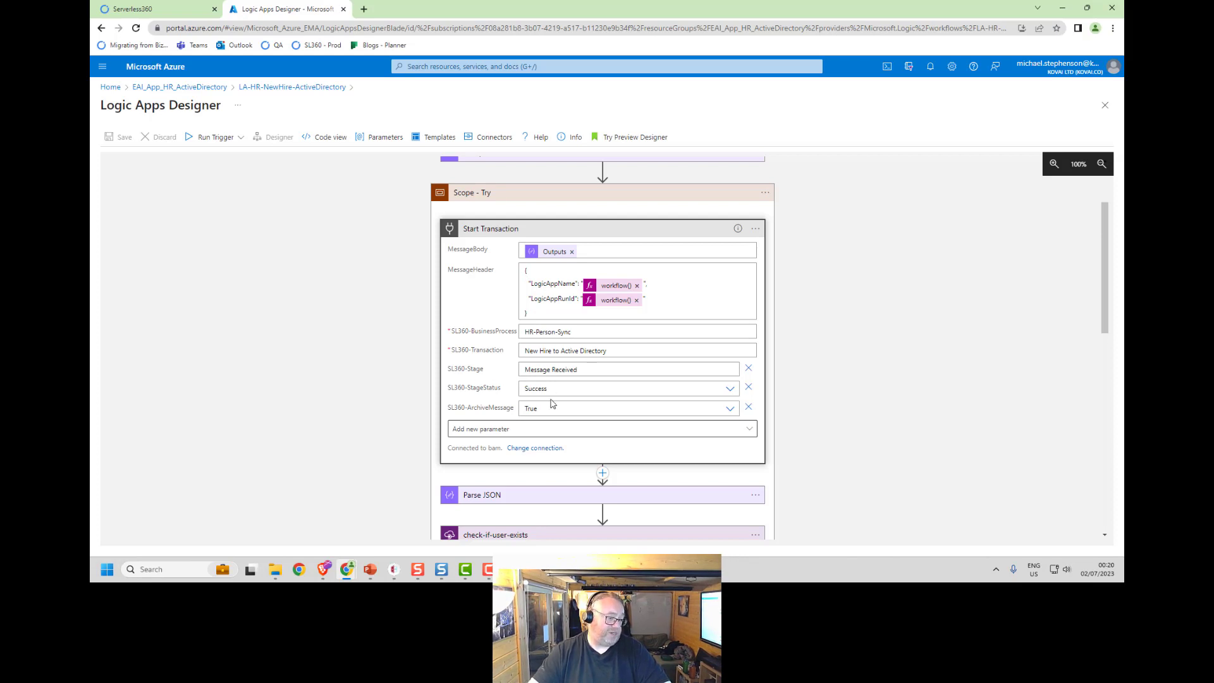
pyautogui.click(502, 428)
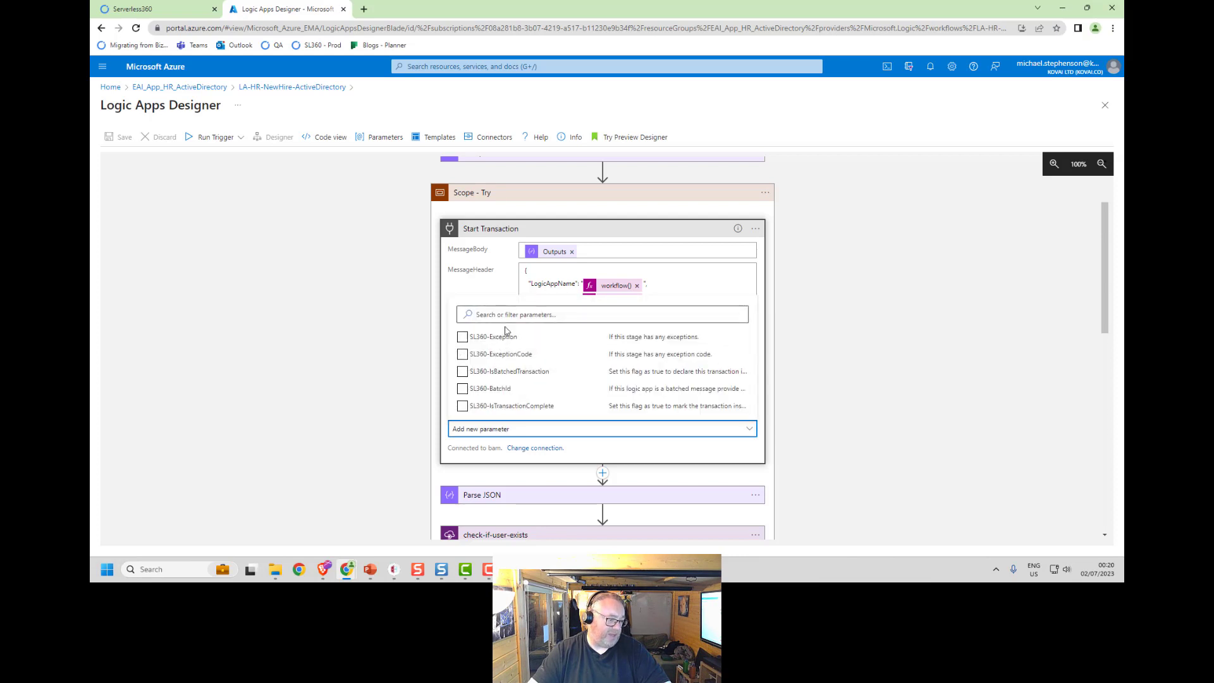
pyautogui.click(392, 393)
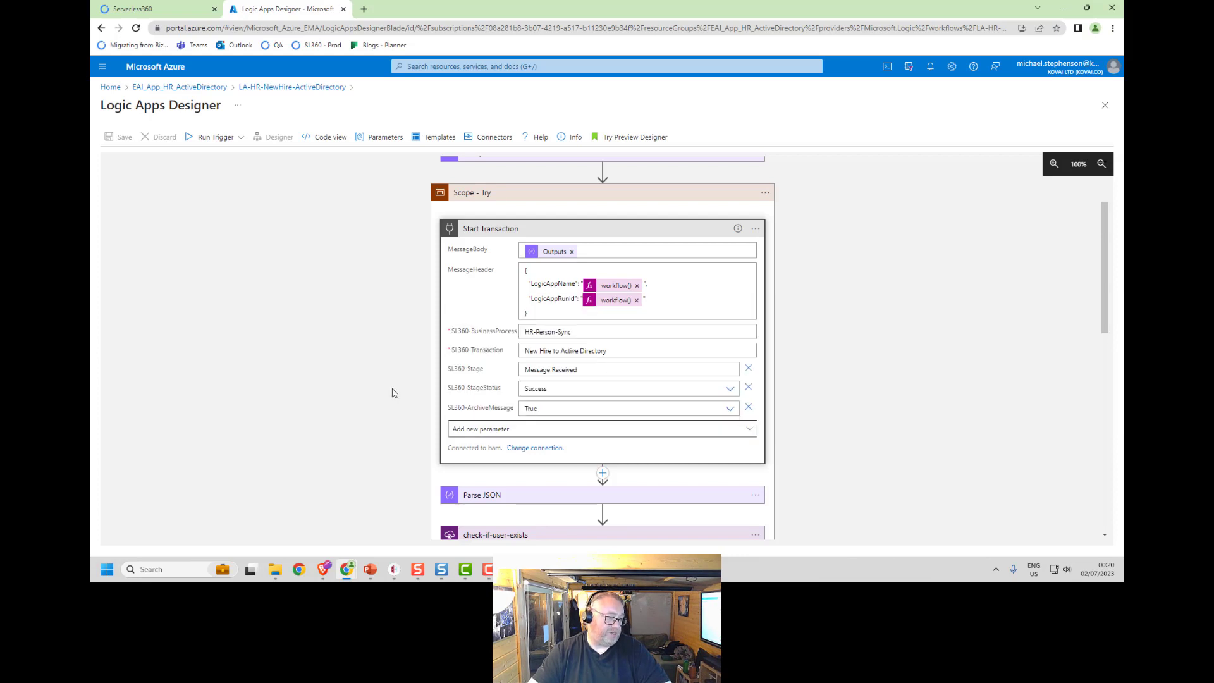
pyautogui.click(476, 230)
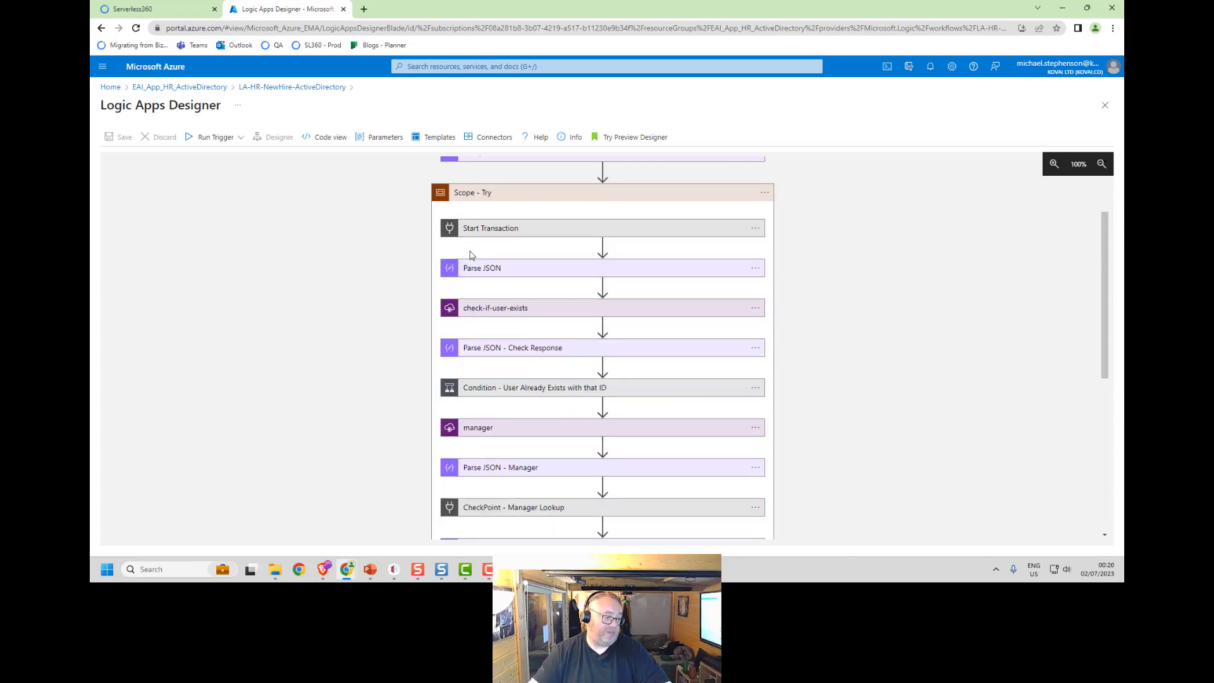
# Examine the settings of the CheckPoint - Manager Lookup action, then collapse it.
pyautogui.scroll(-3, 436, 323)
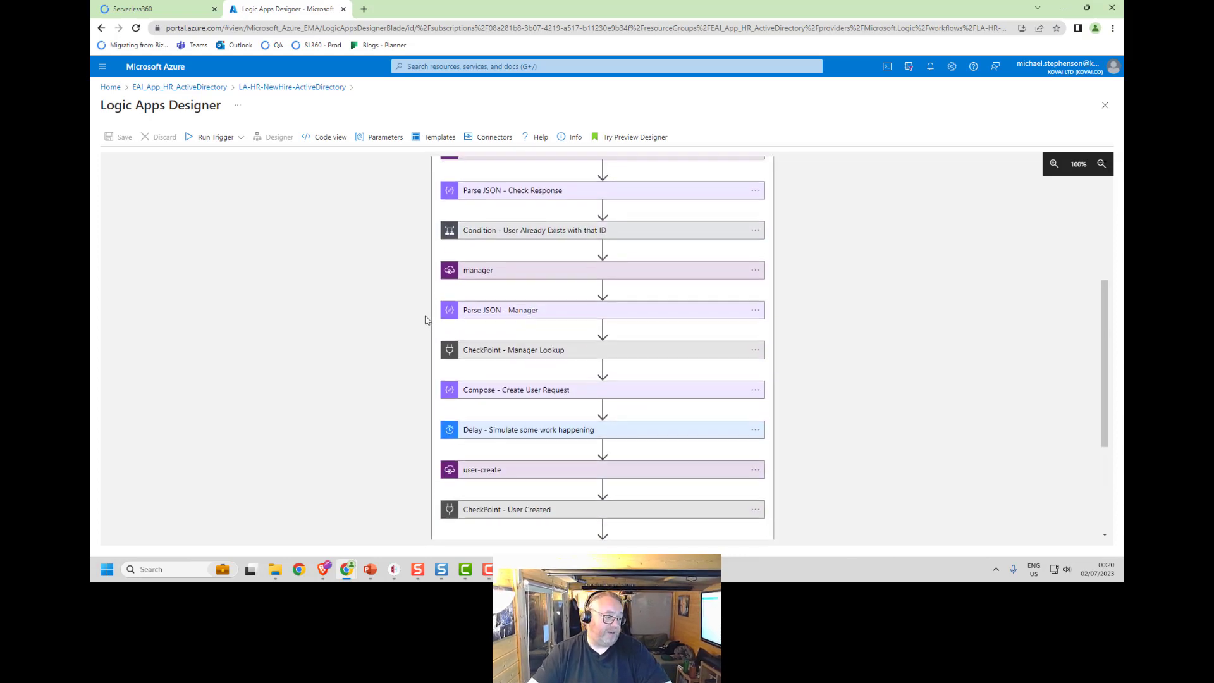
pyautogui.click(491, 351)
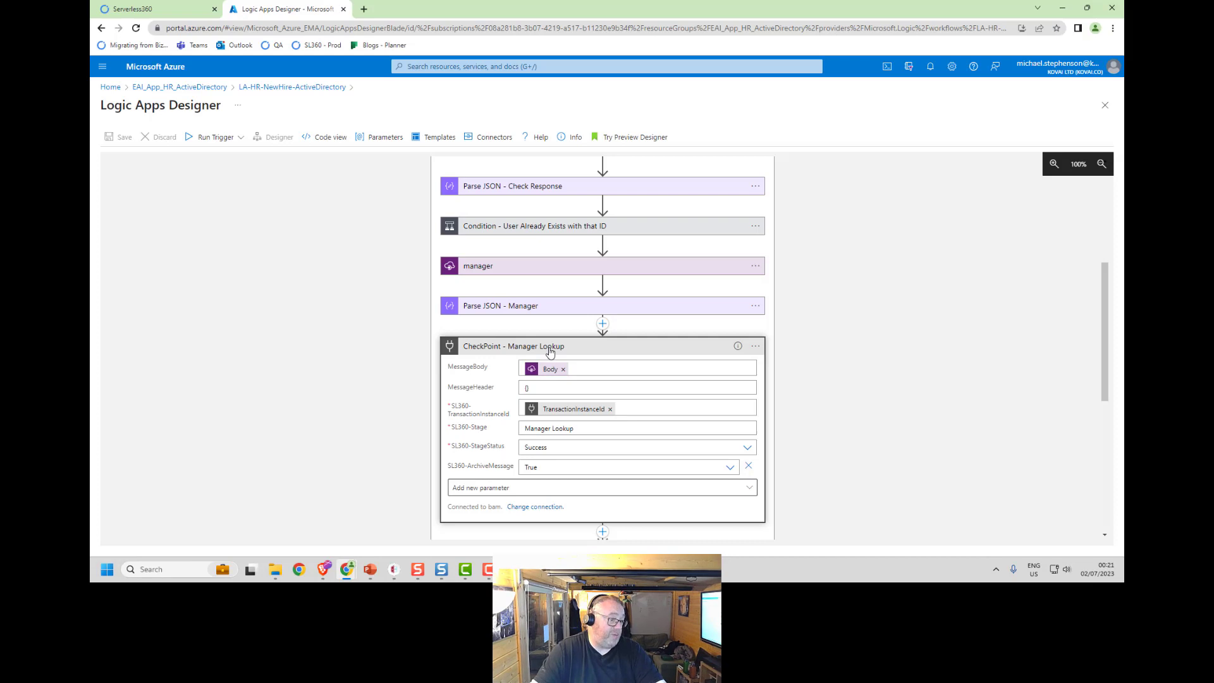
pyautogui.click(482, 350)
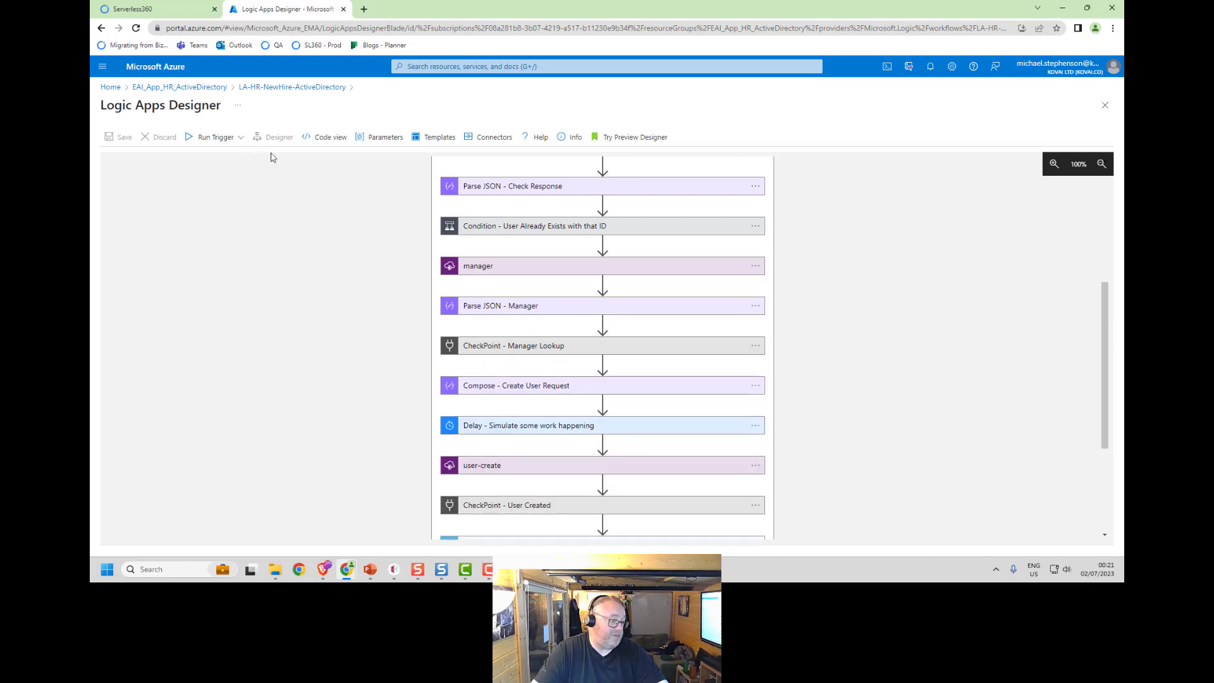
# Switch to Serverless360, examine the Message Received stage's archived message body in the second New Hire to Active Directory transaction, and close the details.
pyautogui.click(158, 8)
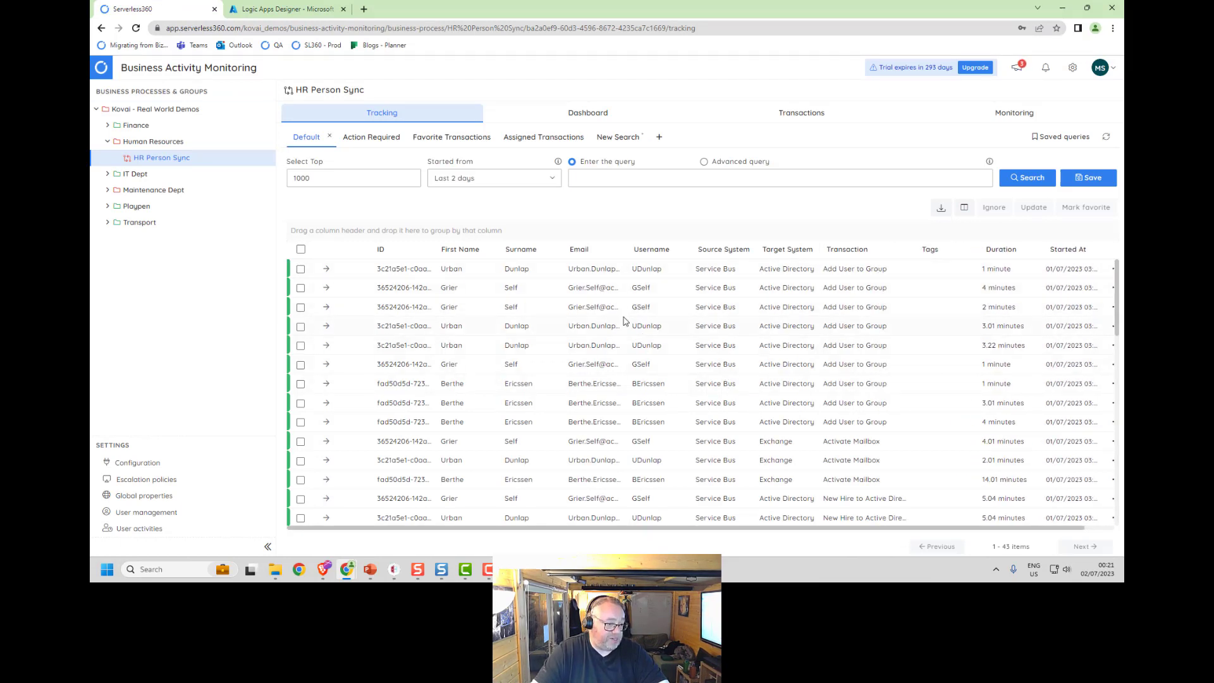
pyautogui.scroll(-1, 732, 321)
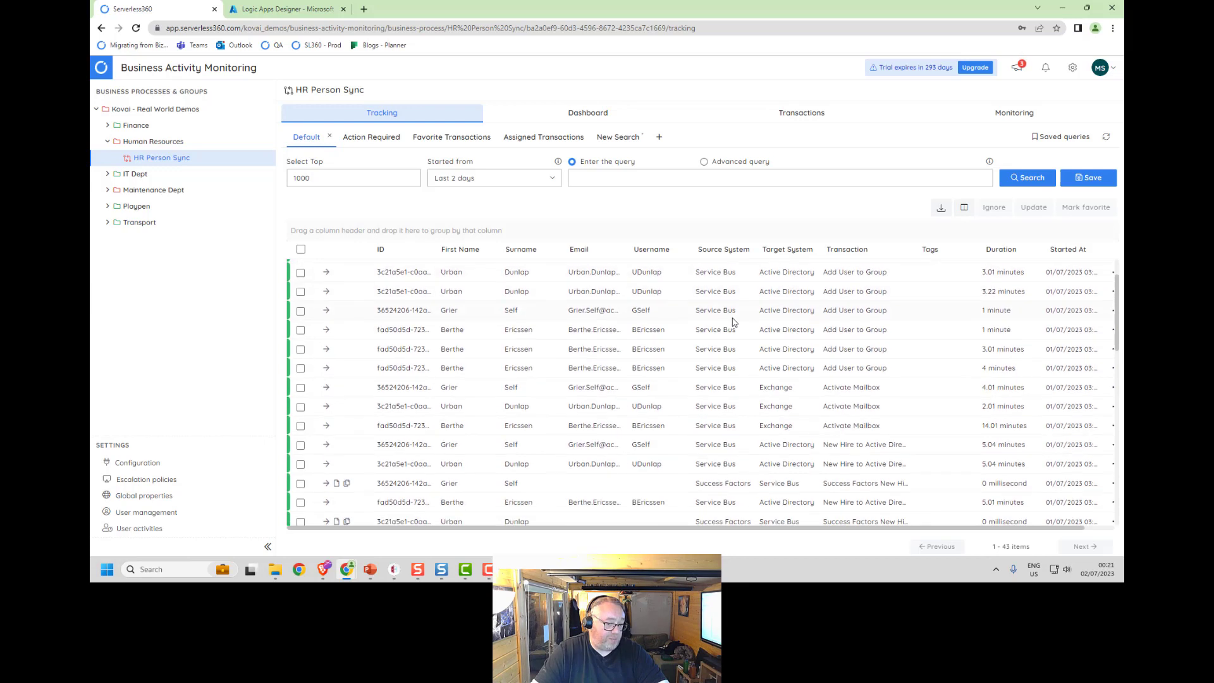
pyautogui.scroll(-1, 878, 365)
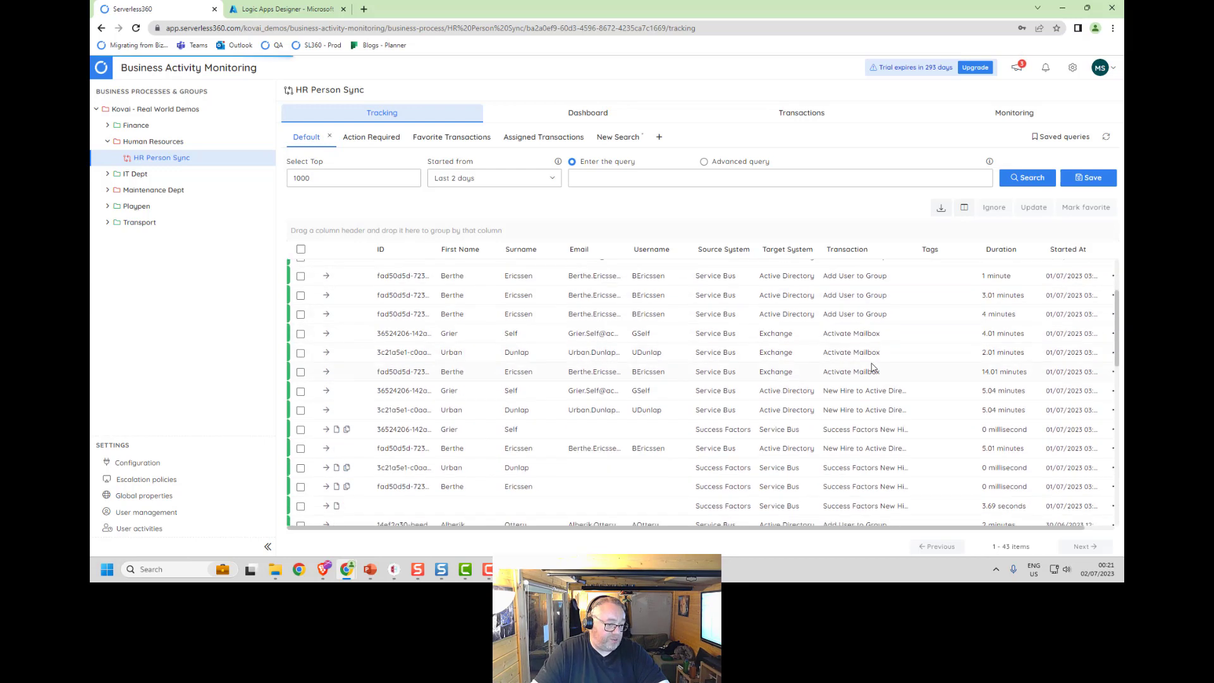
pyautogui.click(476, 412)
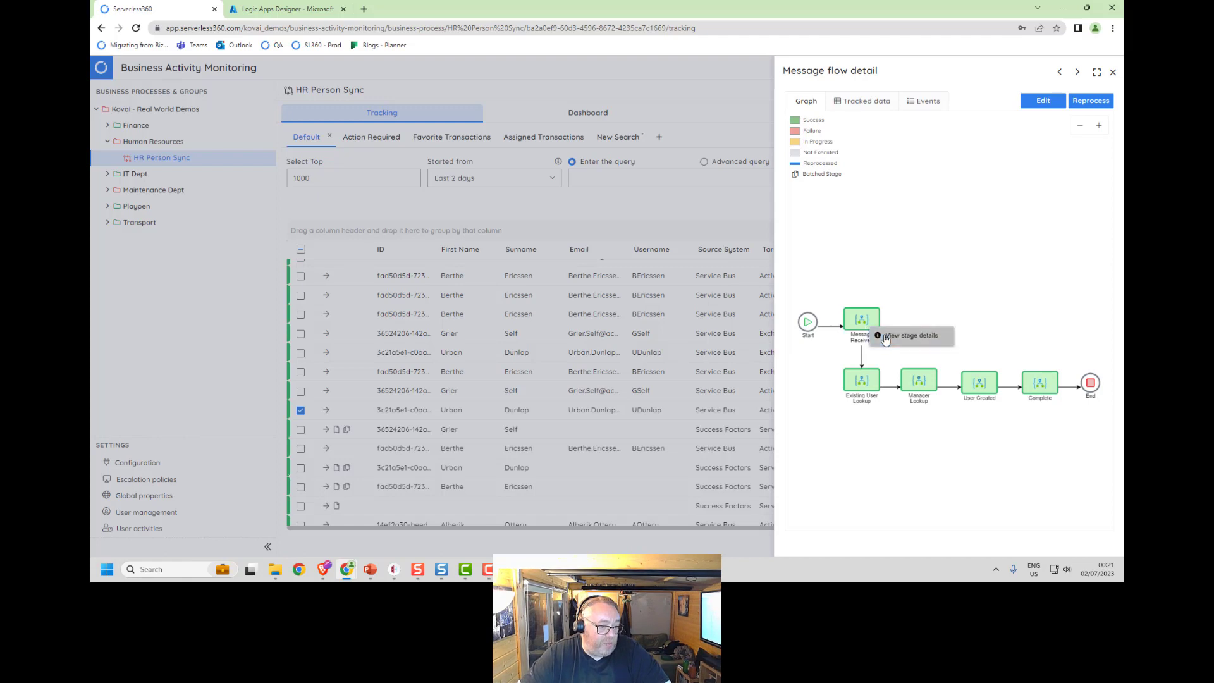
pyautogui.click(891, 335)
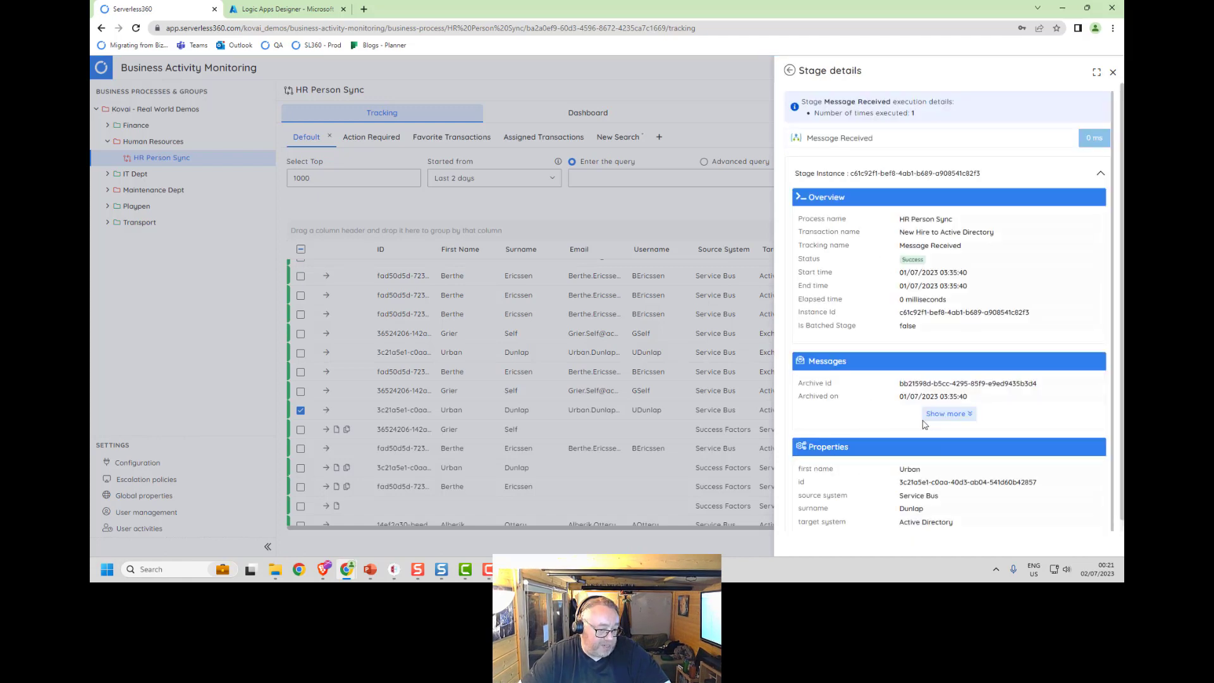
pyautogui.click(946, 414)
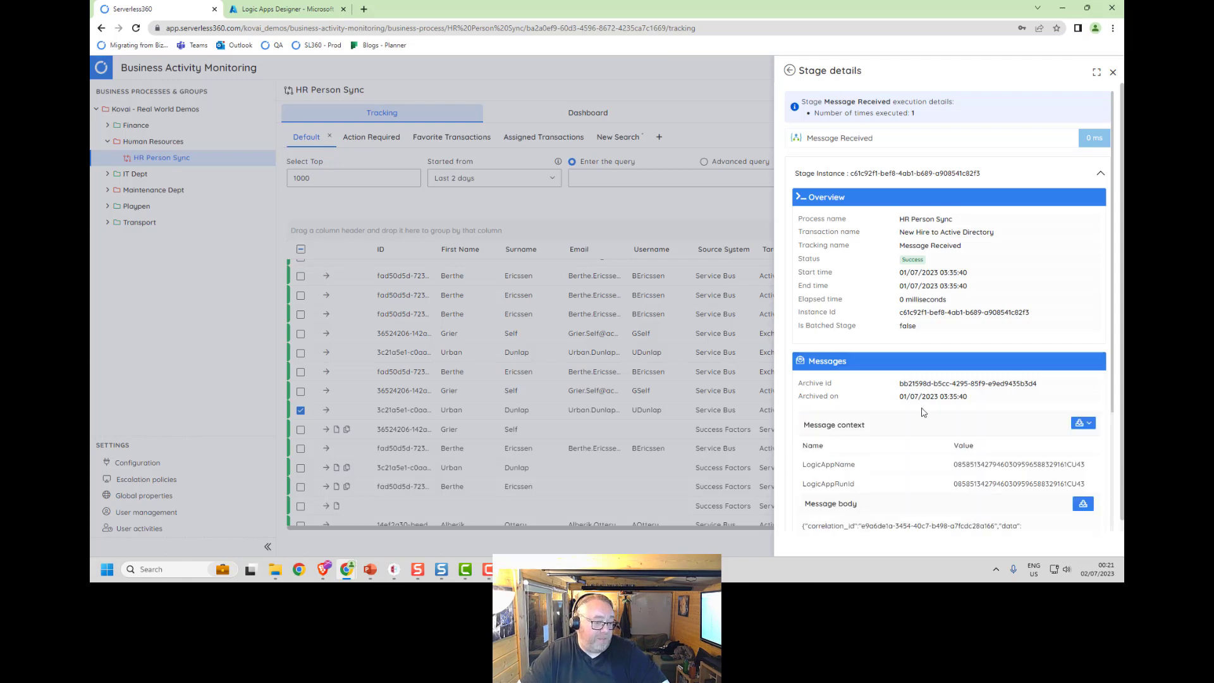
pyautogui.scroll(-3, 900, 373)
pyautogui.moveTo(1019, 413); pyautogui.dragTo(798, 369)
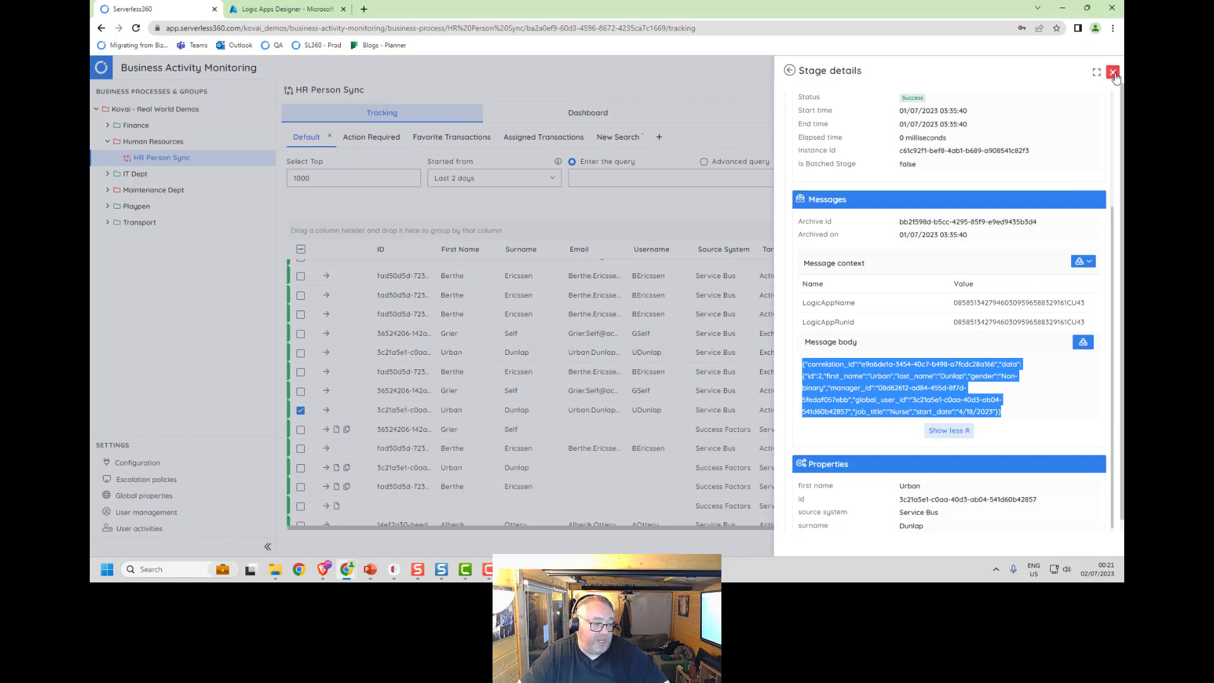
pyautogui.click(1112, 74)
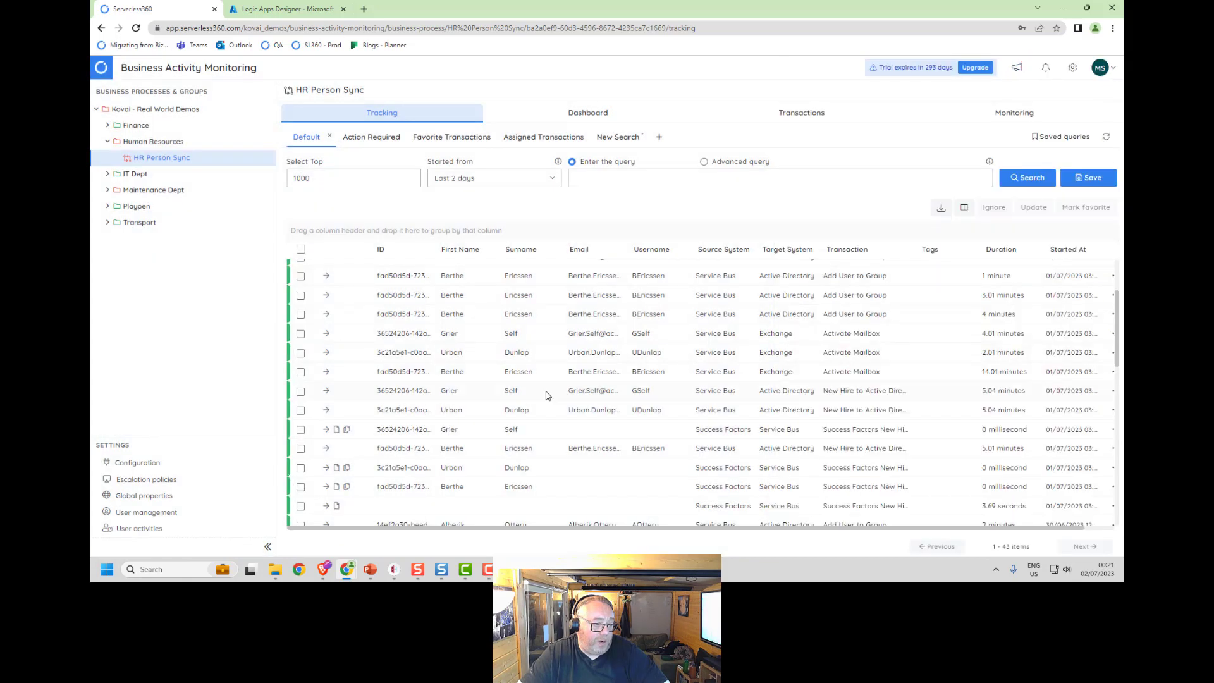
# Reopen the same New Hire to Active Directory transaction, examine the Manager Lookup stage's archived message body, and return to the message flow graph.
pyautogui.click(511, 414)
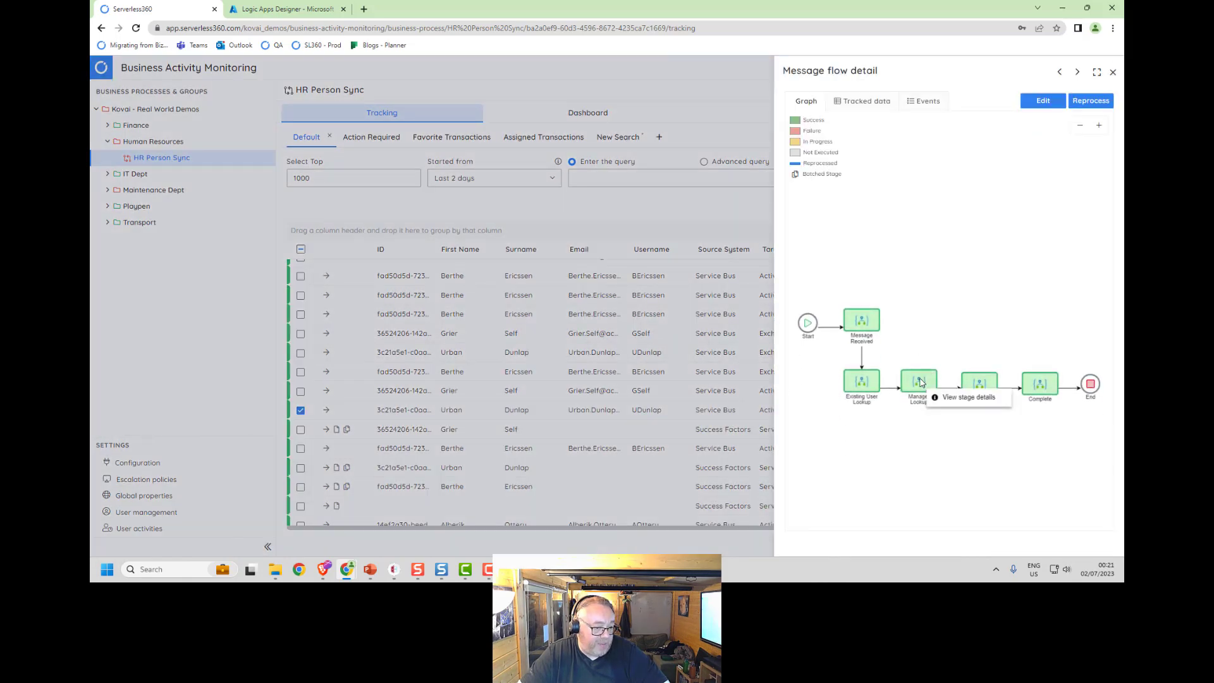
pyautogui.click(942, 396)
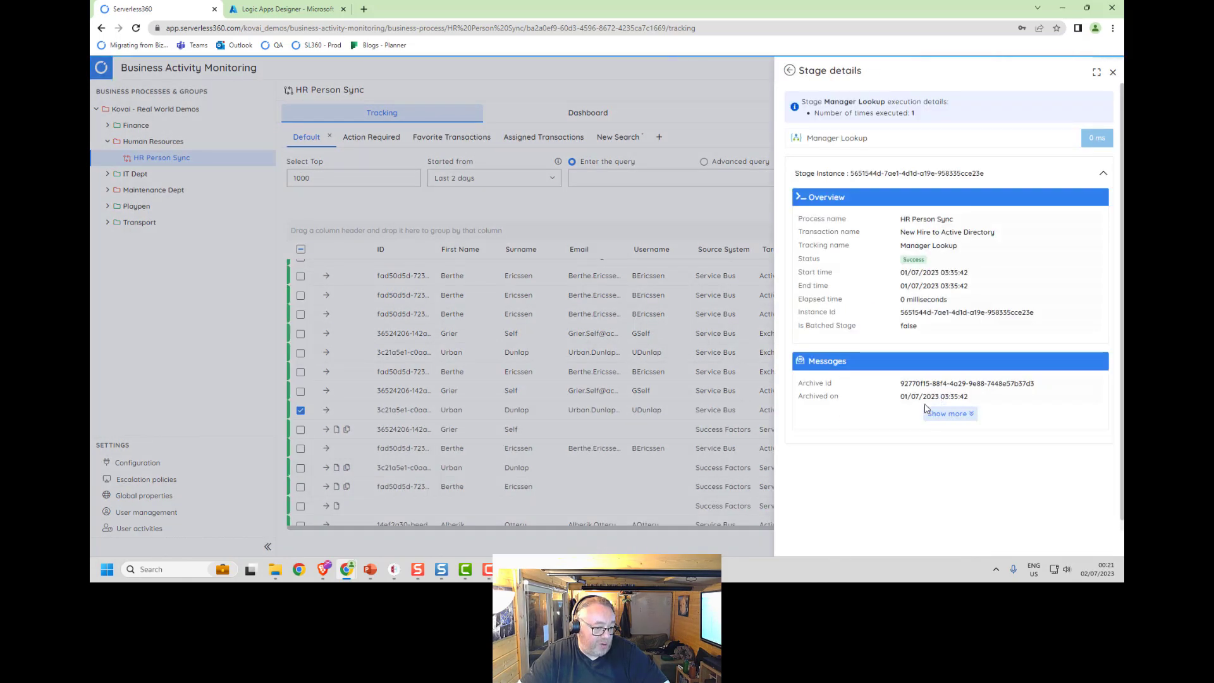
pyautogui.click(930, 415)
pyautogui.scroll(-1, 1051, 509)
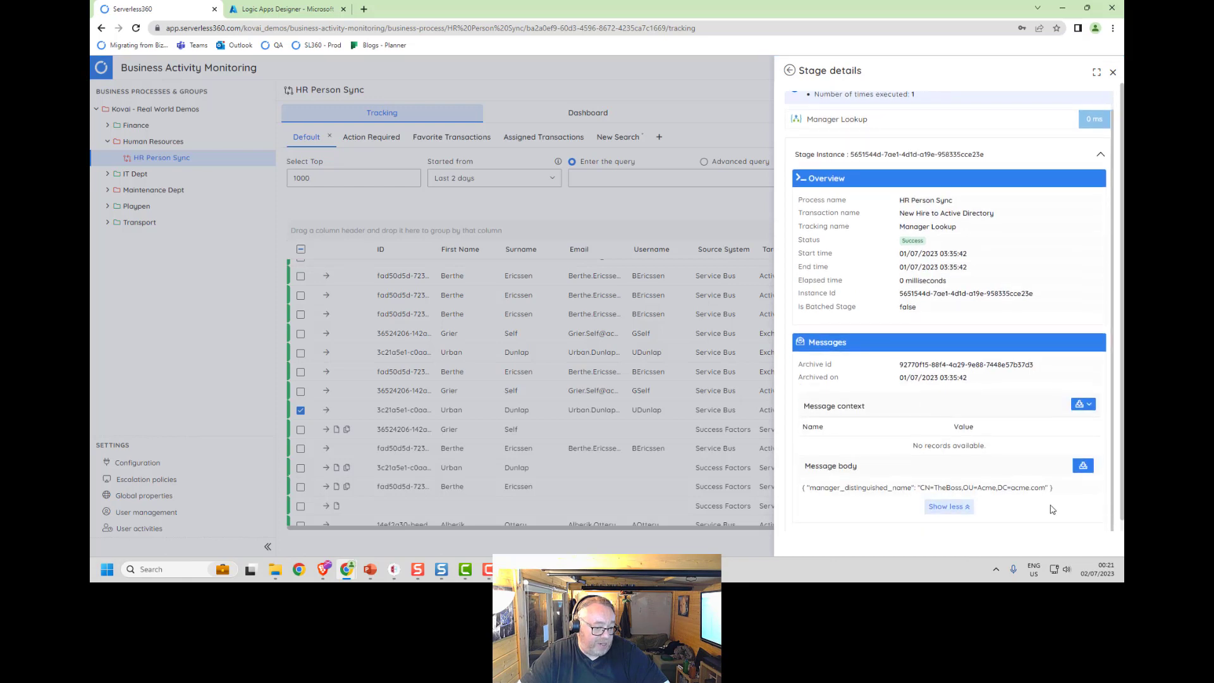
pyautogui.moveTo(1056, 488); pyautogui.dragTo(798, 486)
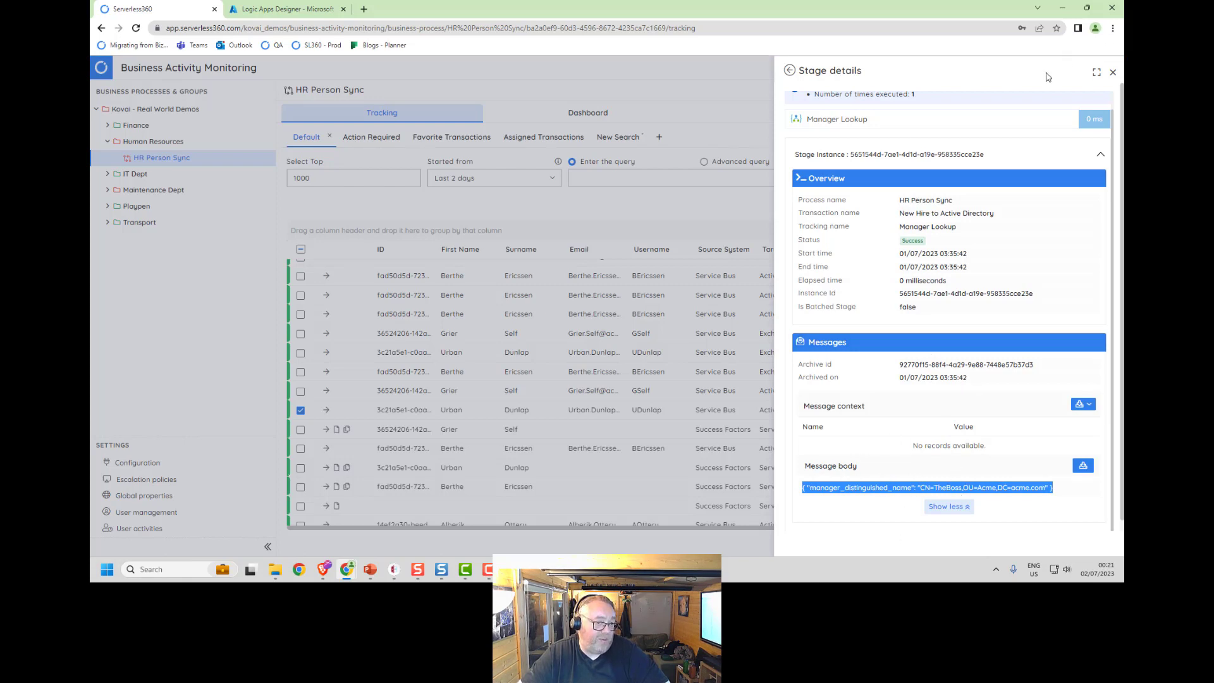
pyautogui.click(789, 70)
# Review the list of events tracked in this transaction instance, then return to its graph.
pyautogui.moveTo(972, 388)
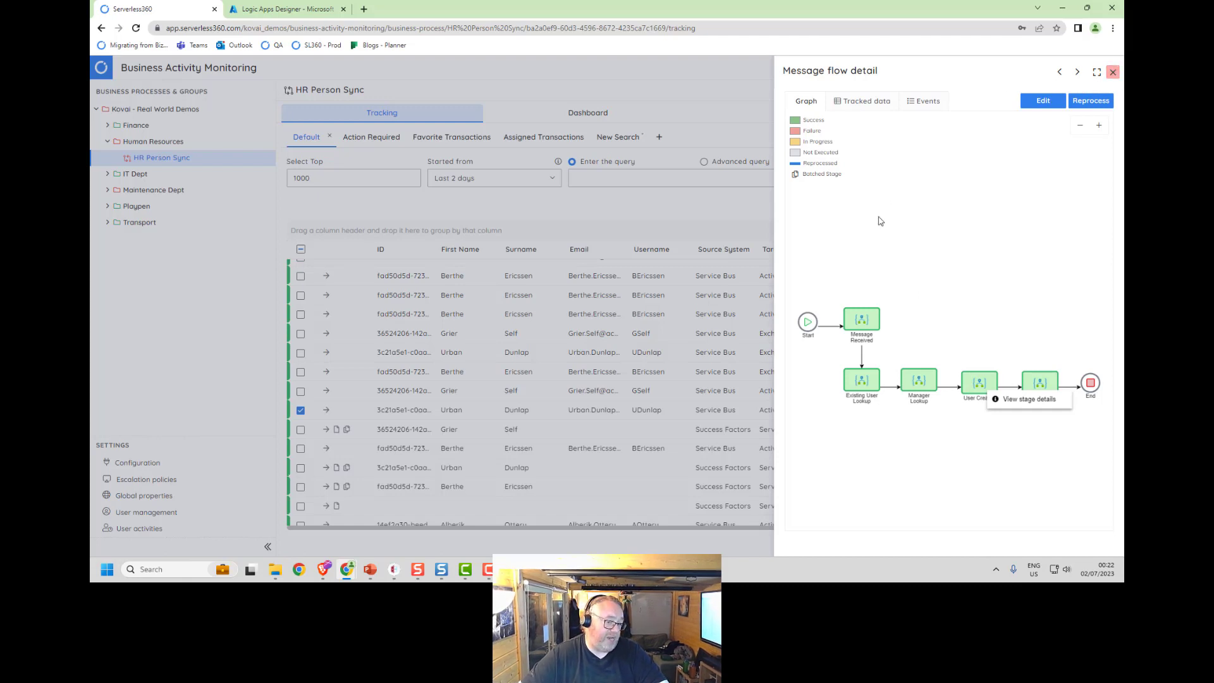
pyautogui.click(864, 314)
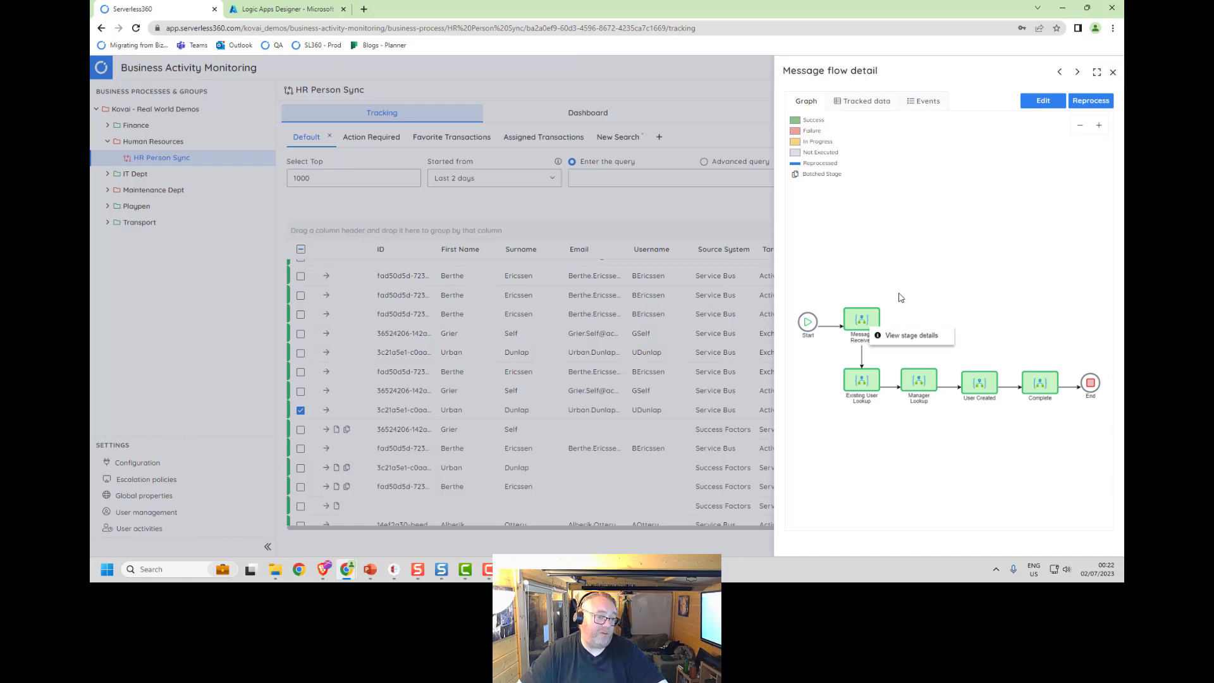
pyautogui.click(923, 100)
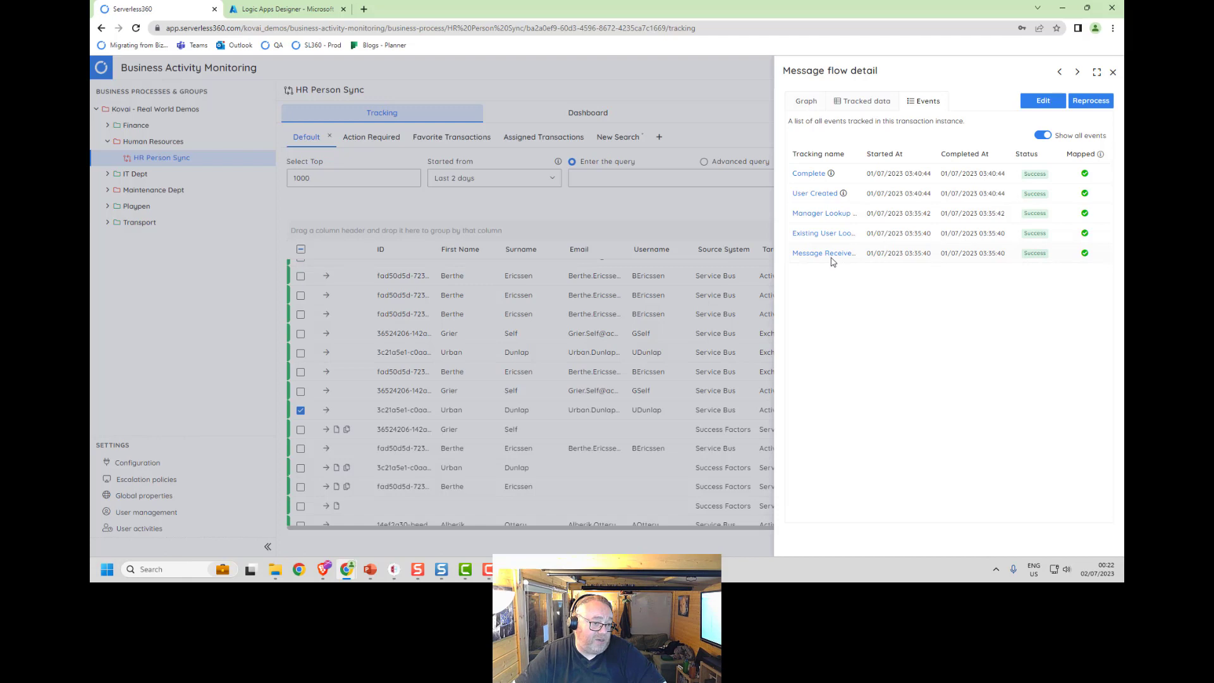
pyautogui.click(804, 103)
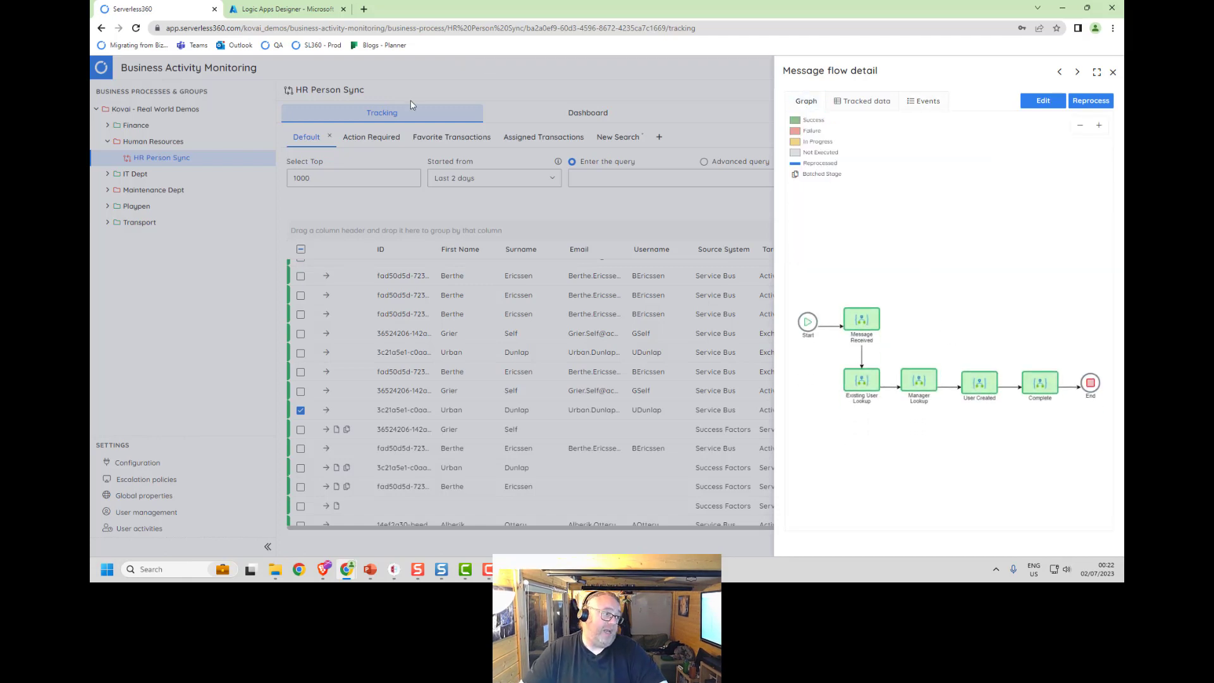
# Switch to the Azure portal and examine how CheckPoint - Manager Lookup references the TransactionInstanceId within the Scope - Try block.
pyautogui.click(297, 9)
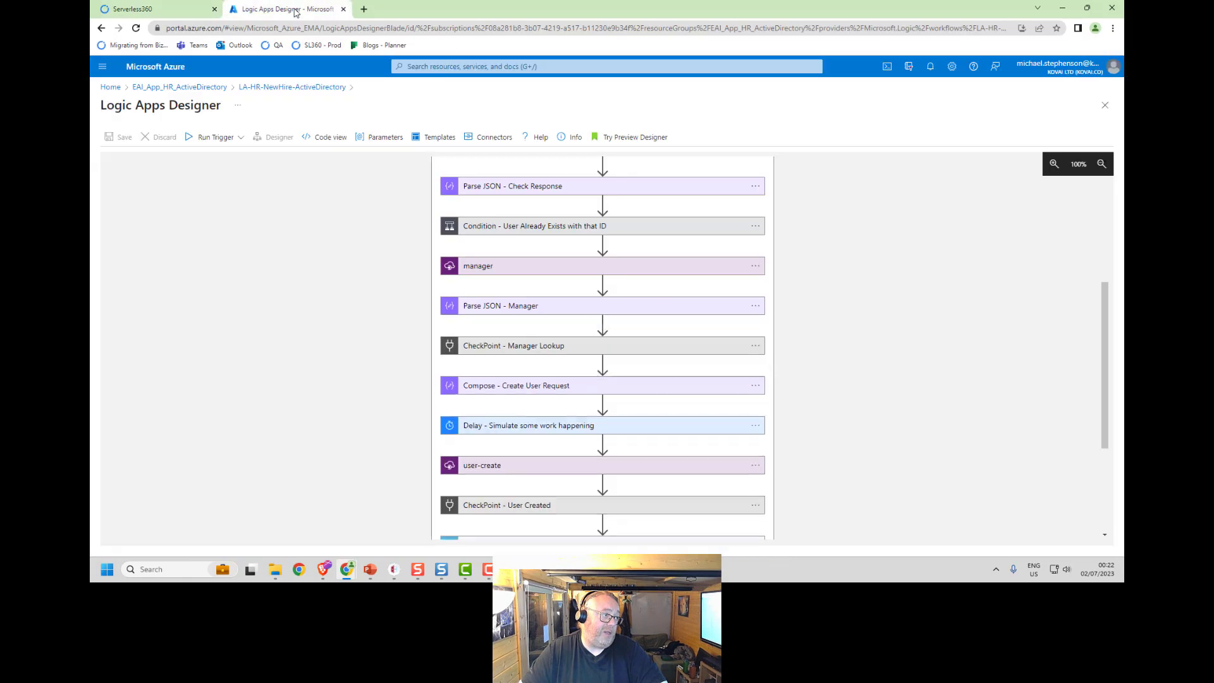
pyautogui.click(491, 347)
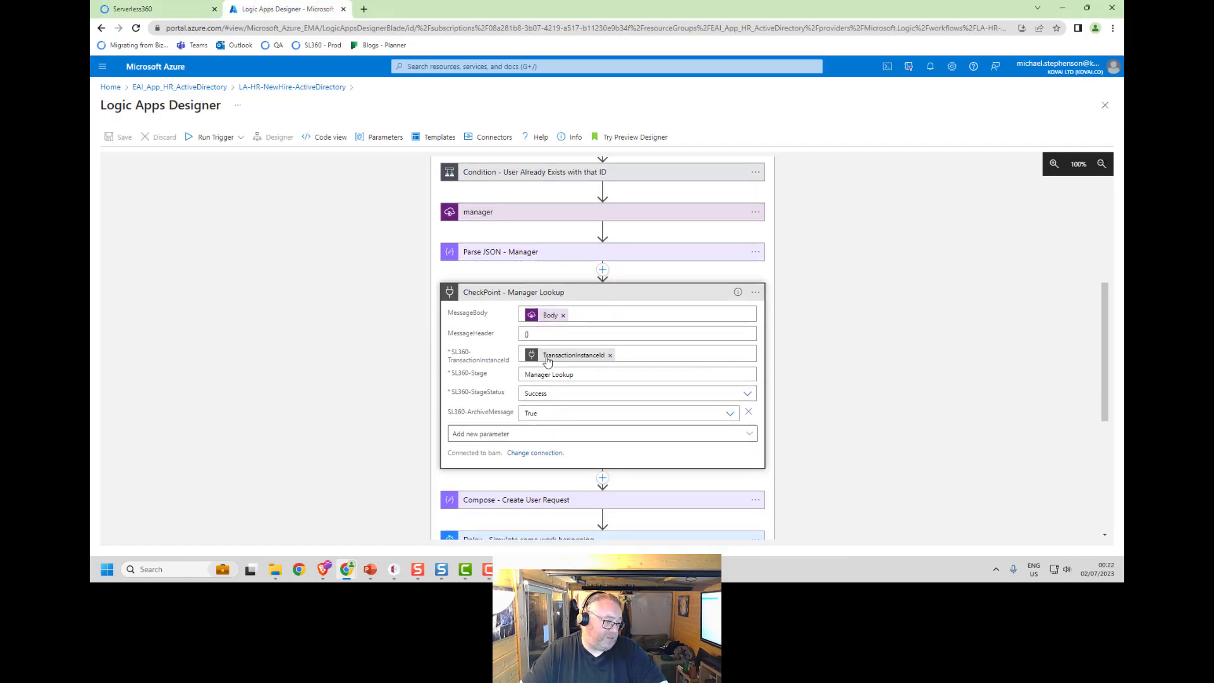
pyautogui.moveTo(569, 358)
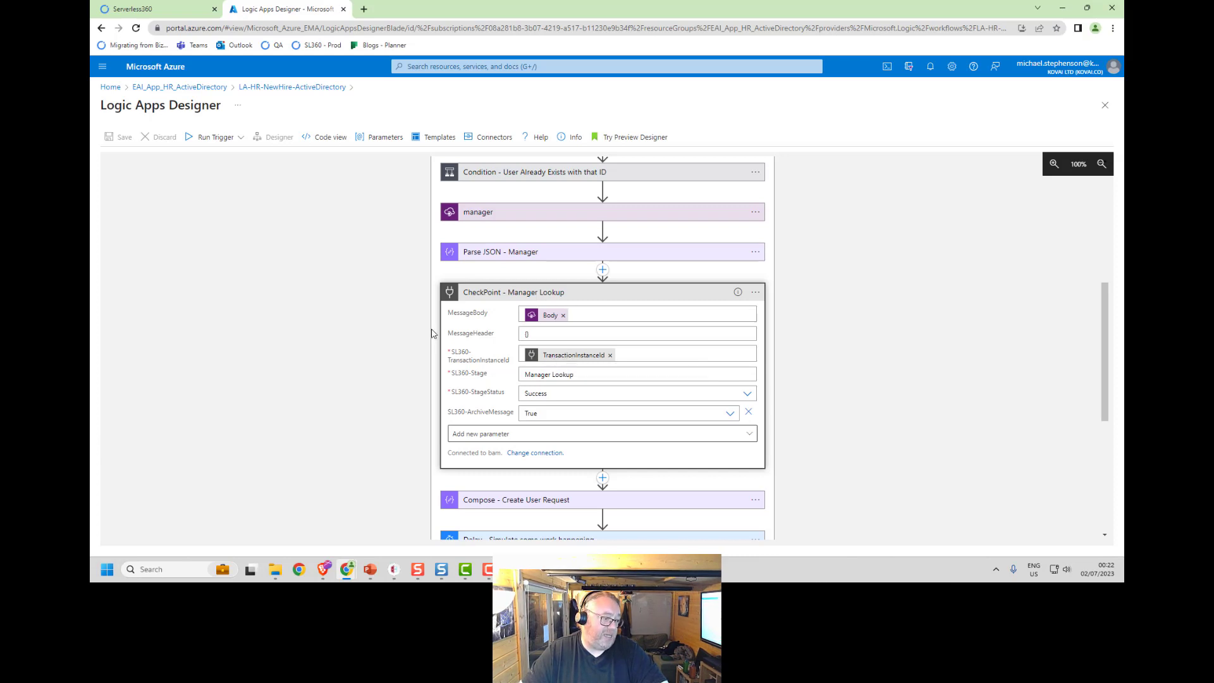
pyautogui.scroll(4, 557, 284)
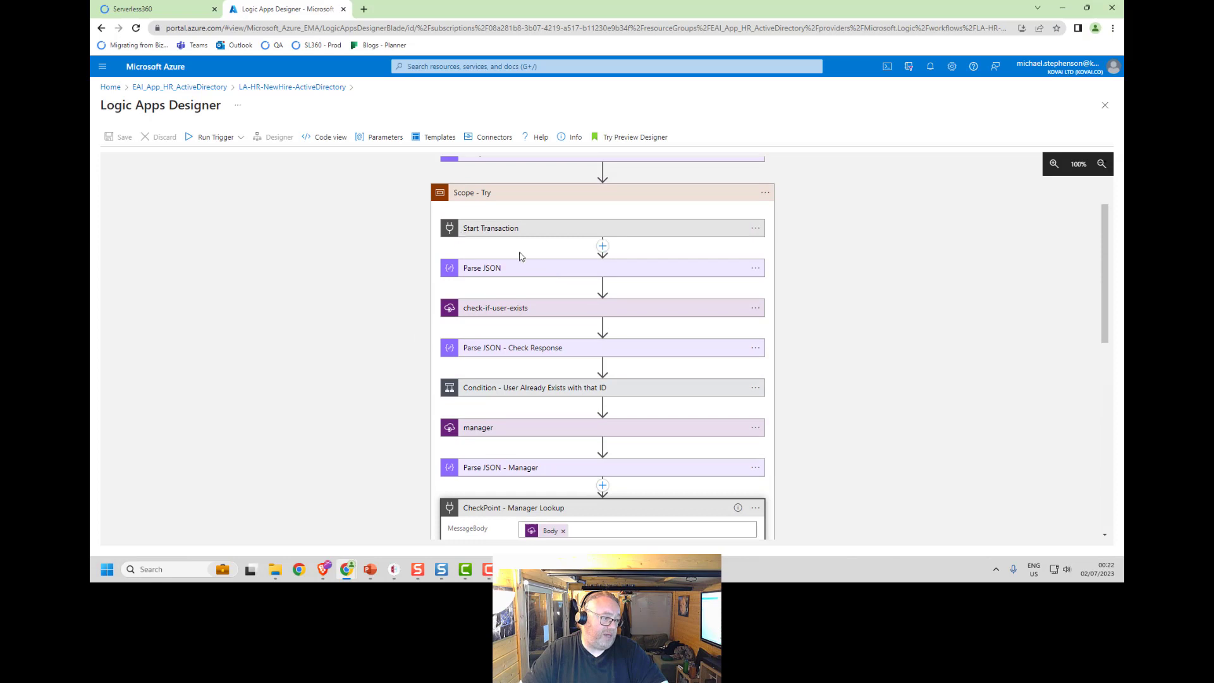
pyautogui.scroll(-3, 393, 346)
pyautogui.scroll(-2, 404, 335)
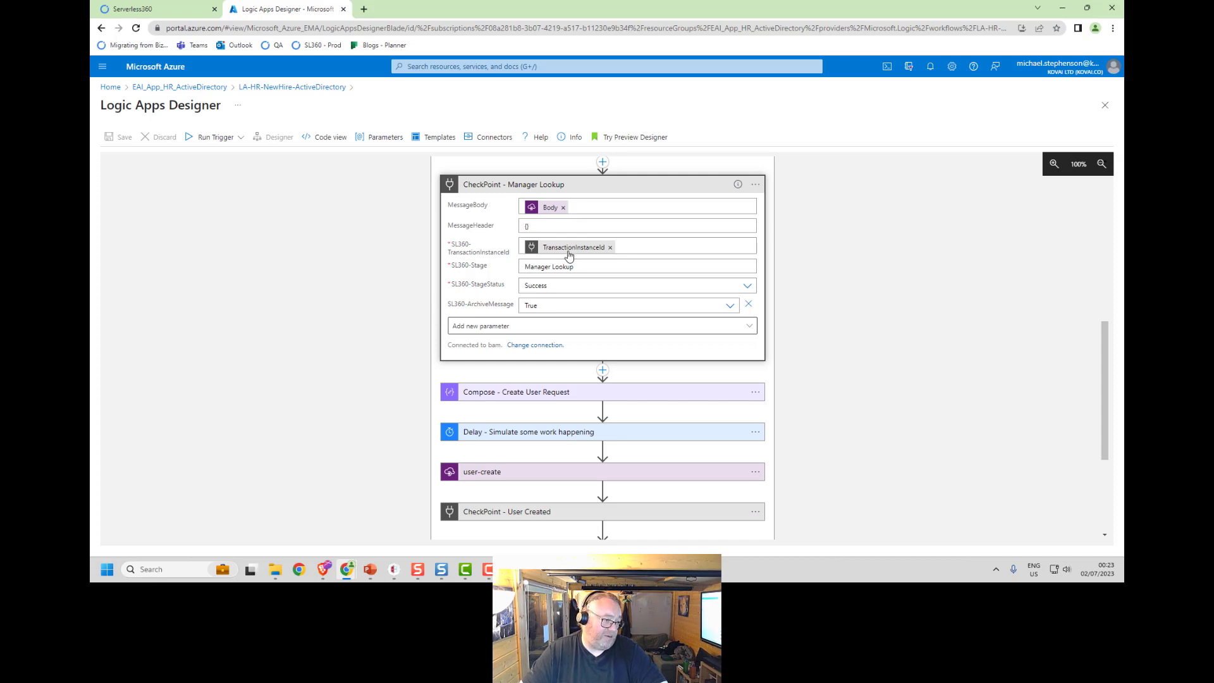
pyautogui.moveTo(569, 255)
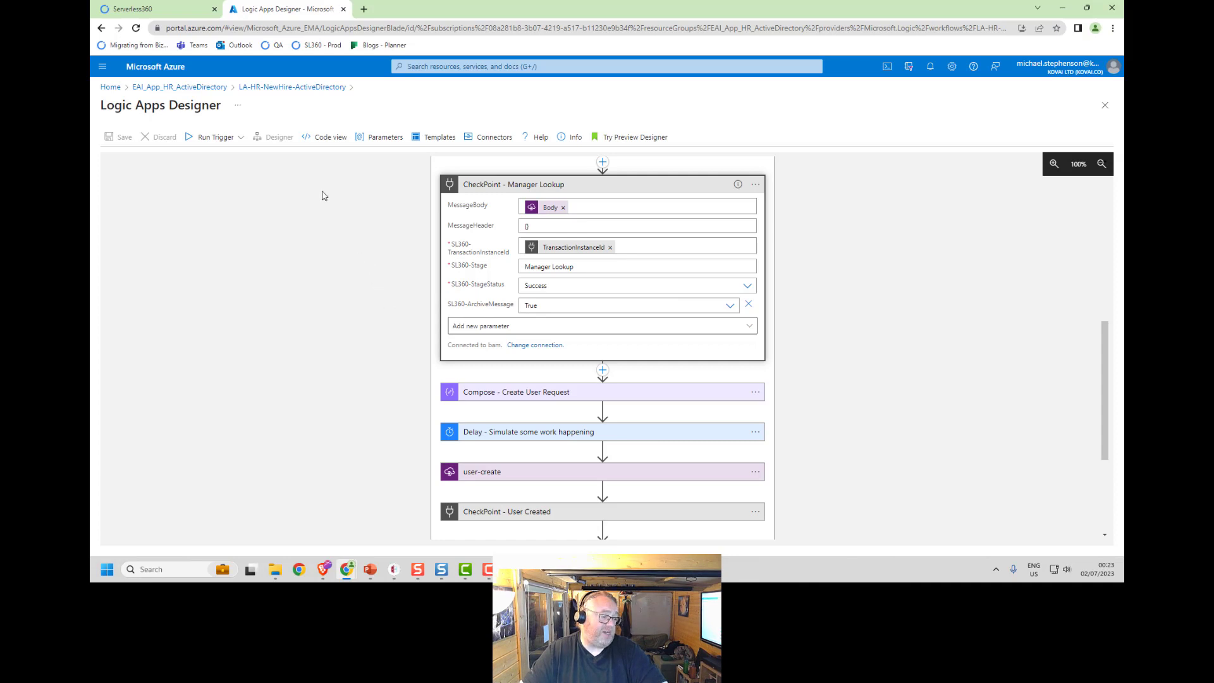
# Return to Serverless360, close the message flow detail, widen the Email column and copy the email address from the second tracking row.
pyautogui.click(158, 9)
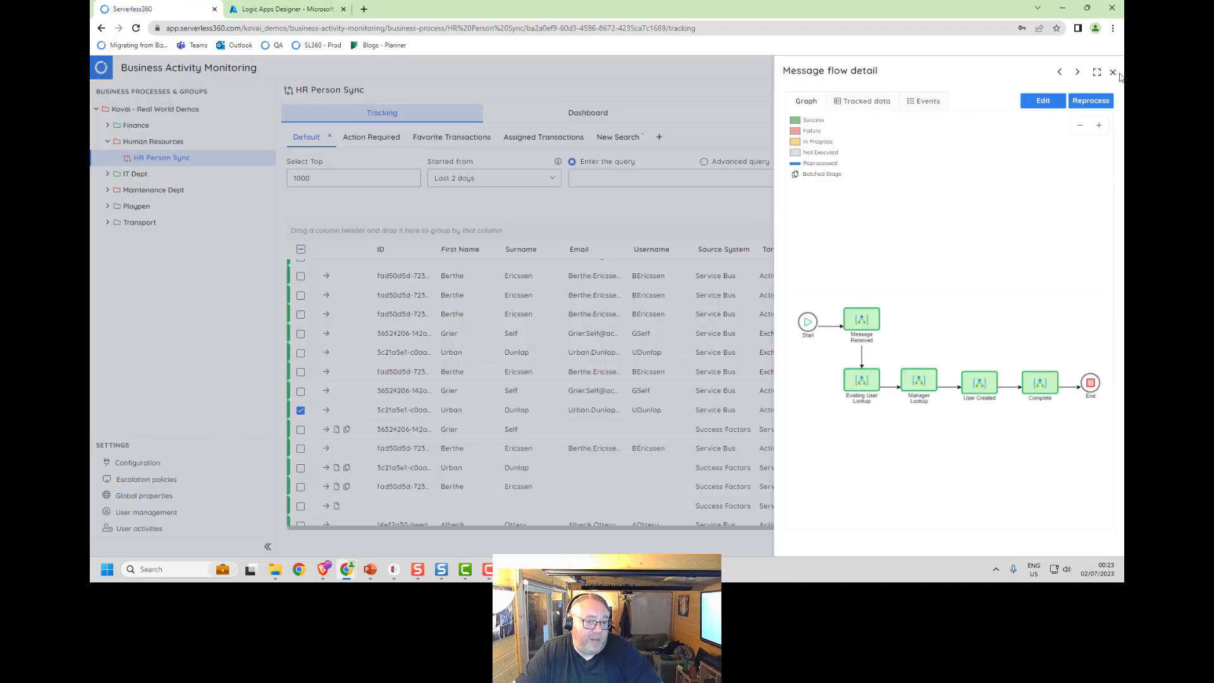
pyautogui.click(1112, 73)
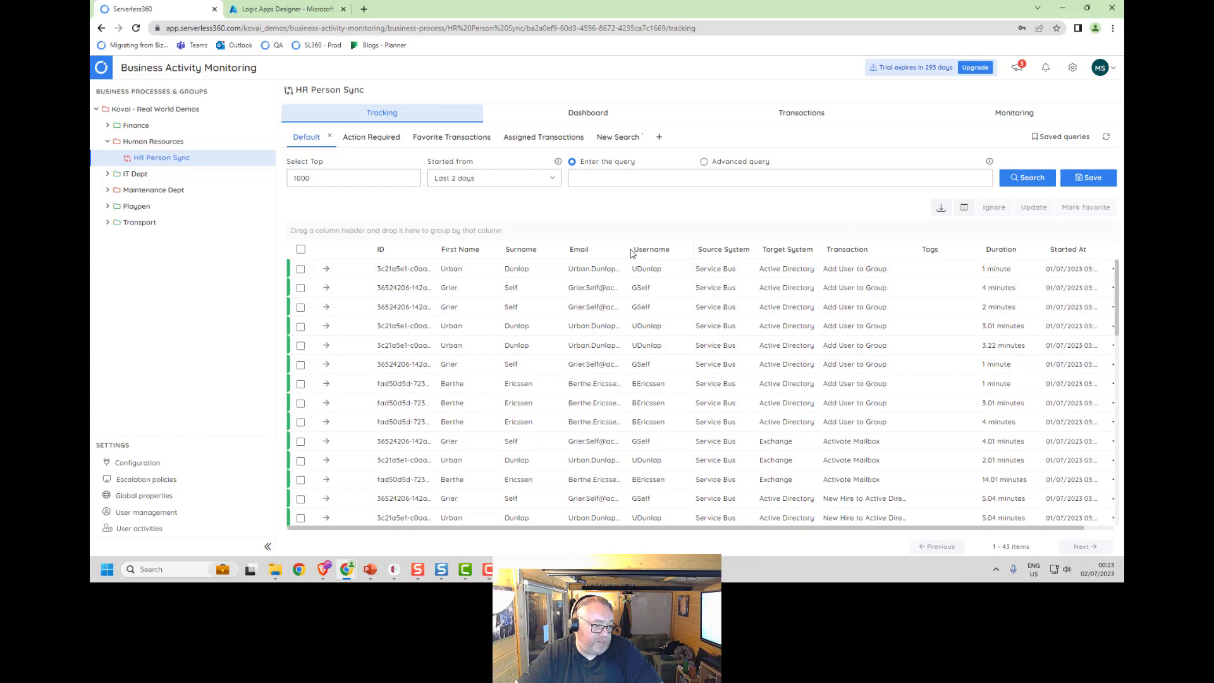
pyautogui.moveTo(654, 256); pyautogui.dragTo(567, 287)
pyautogui.hotkey('ctrl', 'c')
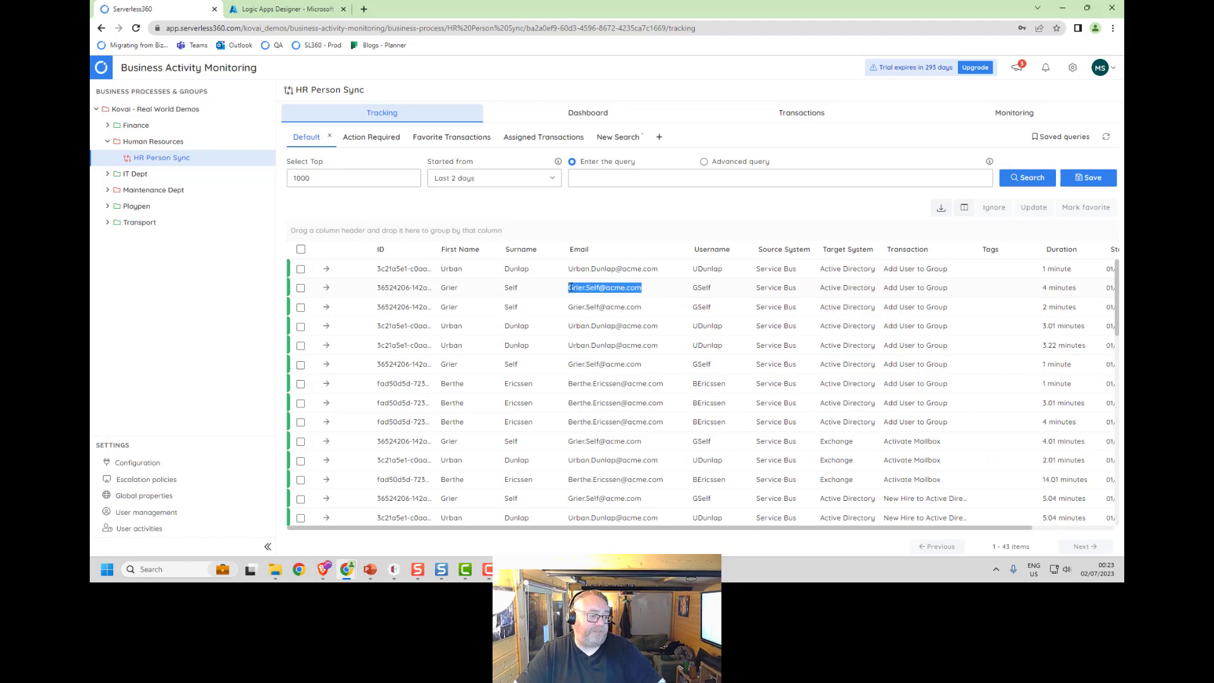
pyautogui.click(1112, 72)
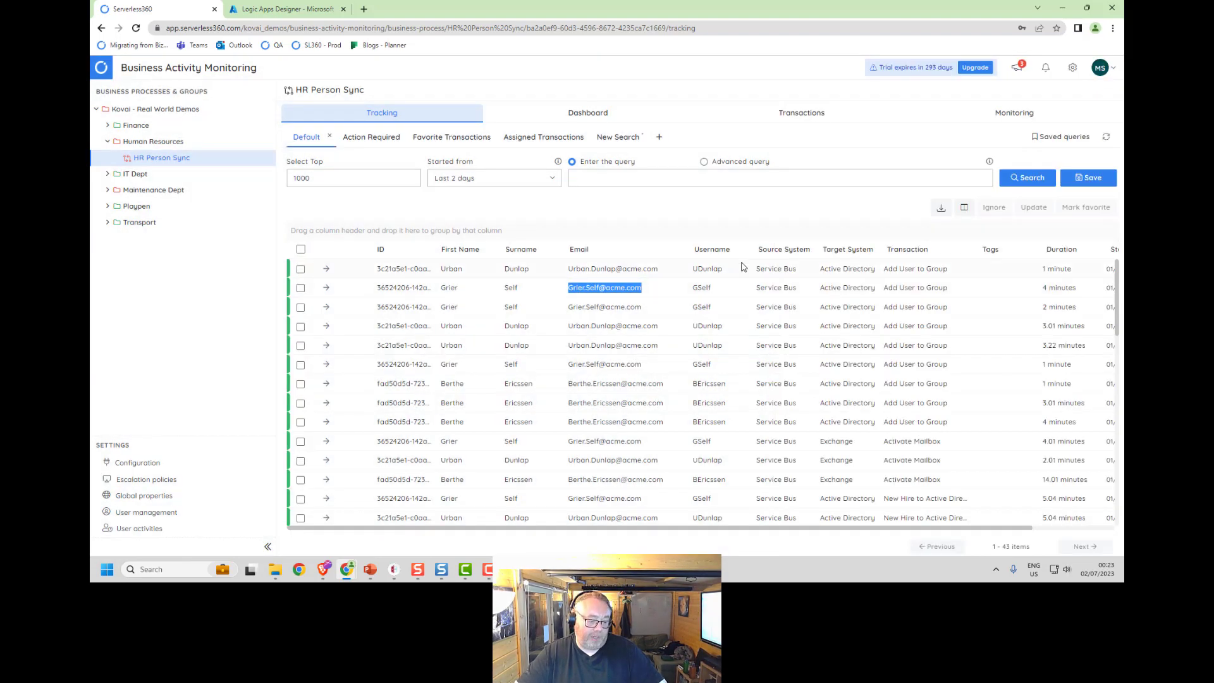
# Search the tracked transactions with a query matching Email to the copied address, and widen the Transaction column to fit its content.
pyautogui.click(695, 177)
pyautogui.write('Emai')
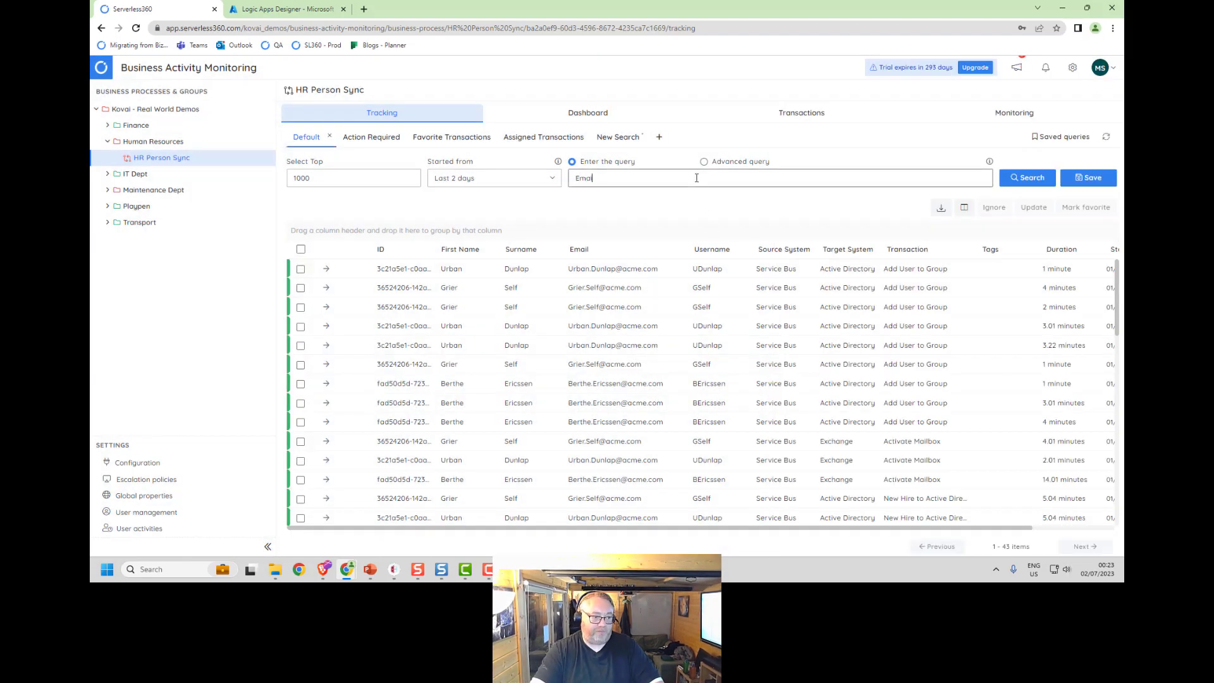
pyautogui.click(595, 196)
pyautogui.write('= "')
pyautogui.hotkey('ctrl', 'v')
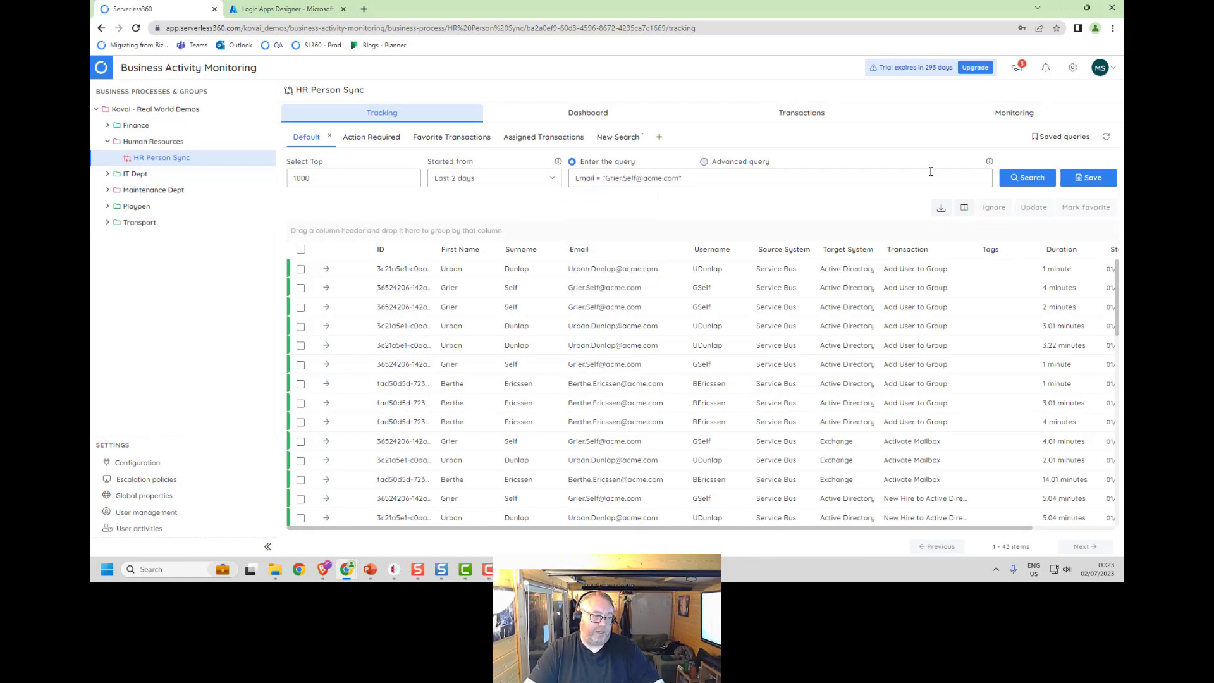
pyautogui.click(1026, 179)
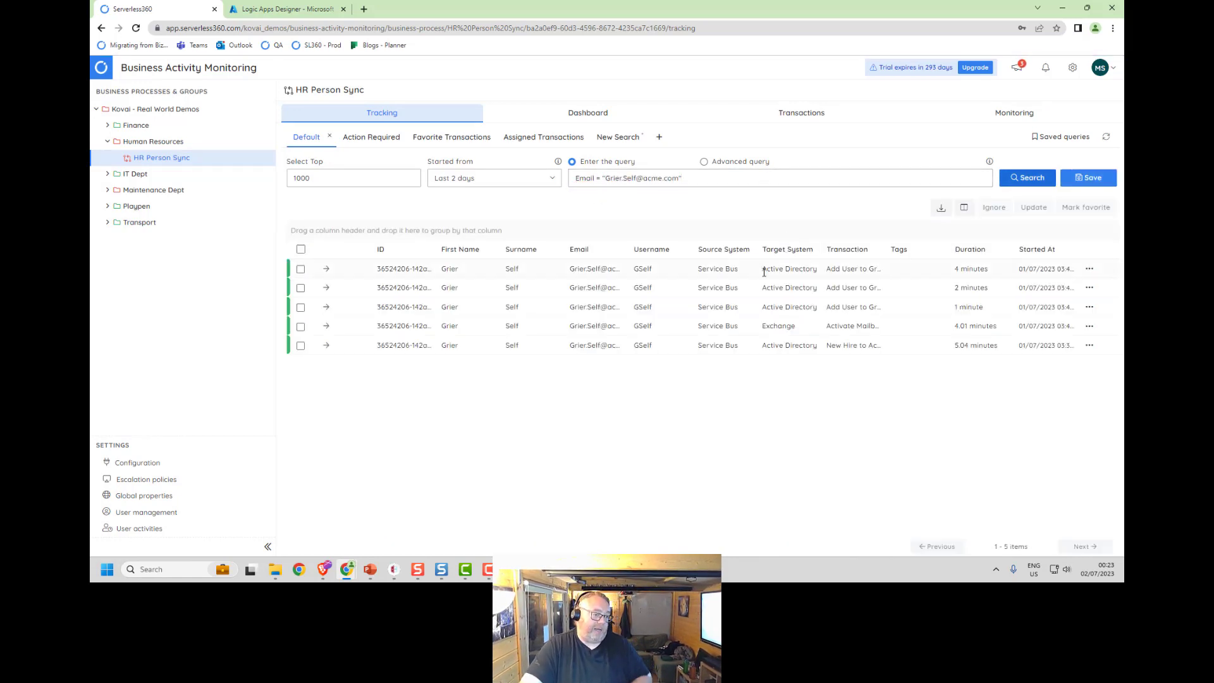
pyautogui.doubleClick(886, 249)
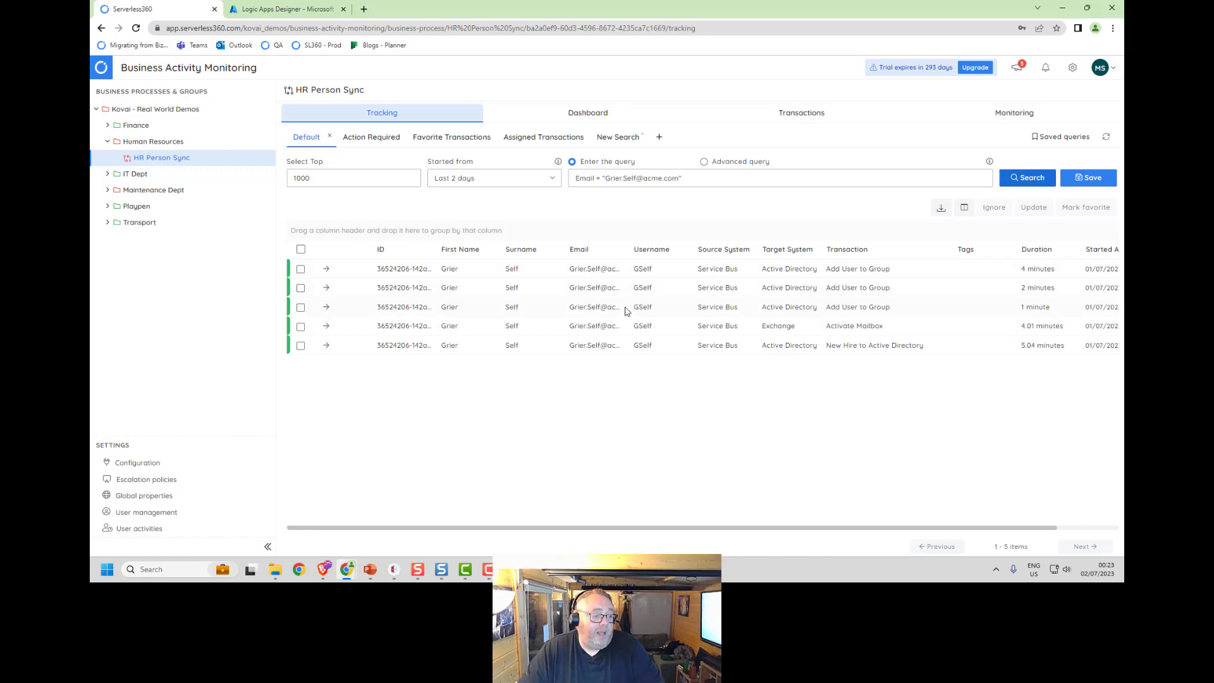
# Mark the first Add User to Group transaction in the results as favorite, leaving the reason blank.
pyautogui.click(301, 270)
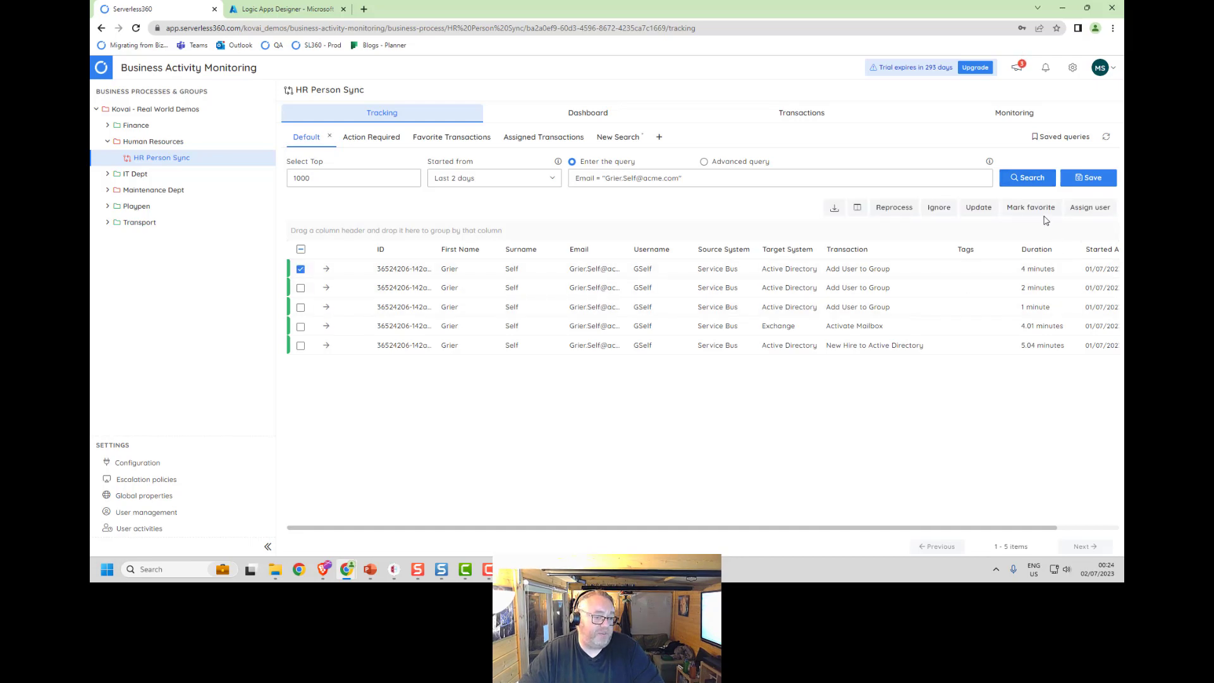
pyautogui.click(1042, 215)
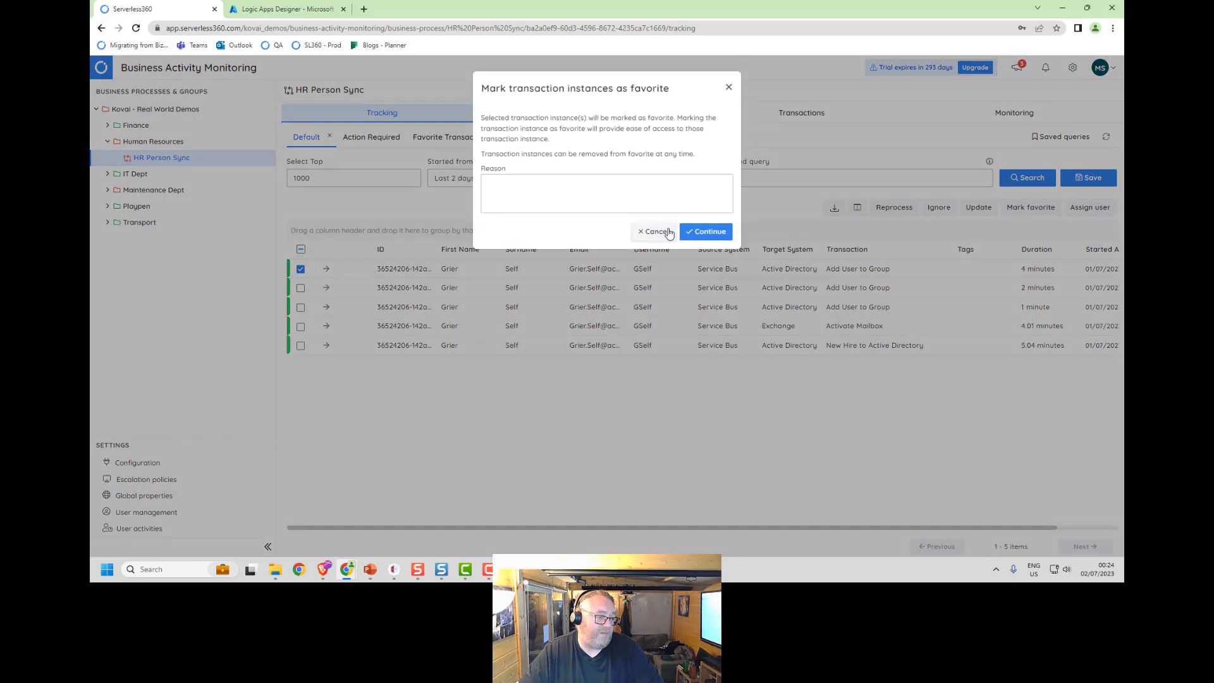
pyautogui.click(710, 234)
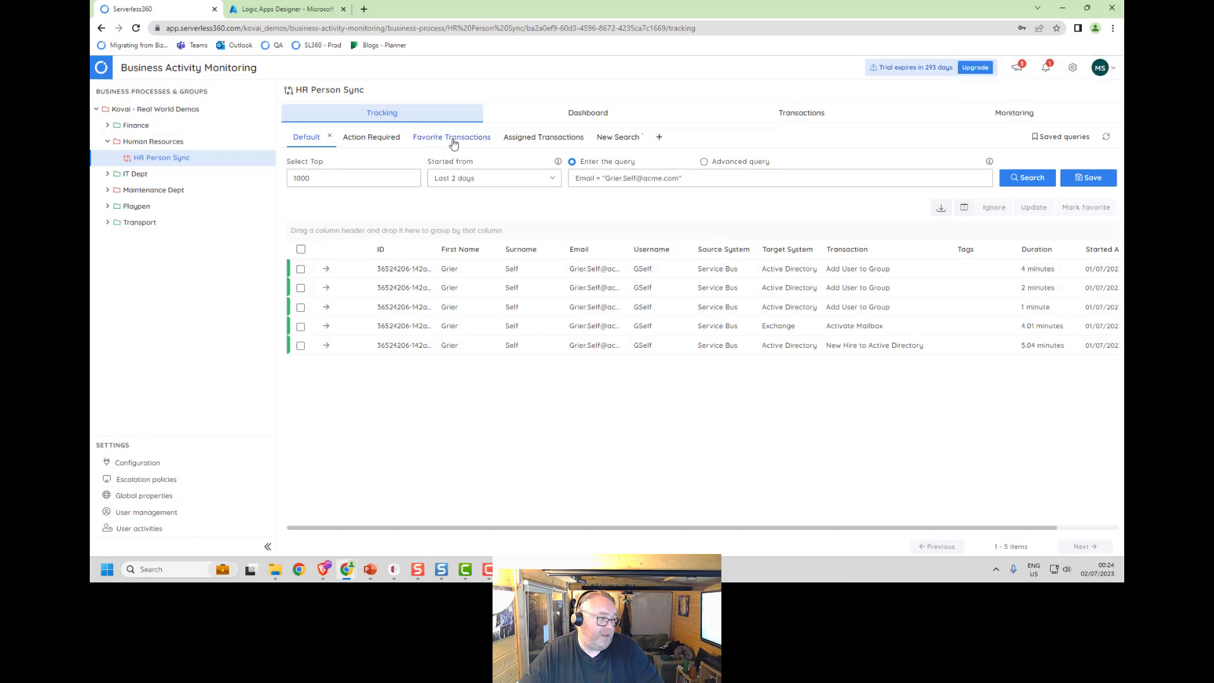
# Review which users the first Add User to Group transaction can be assigned to for reprocessing, and close without assigning anyone.
pyautogui.click(301, 269)
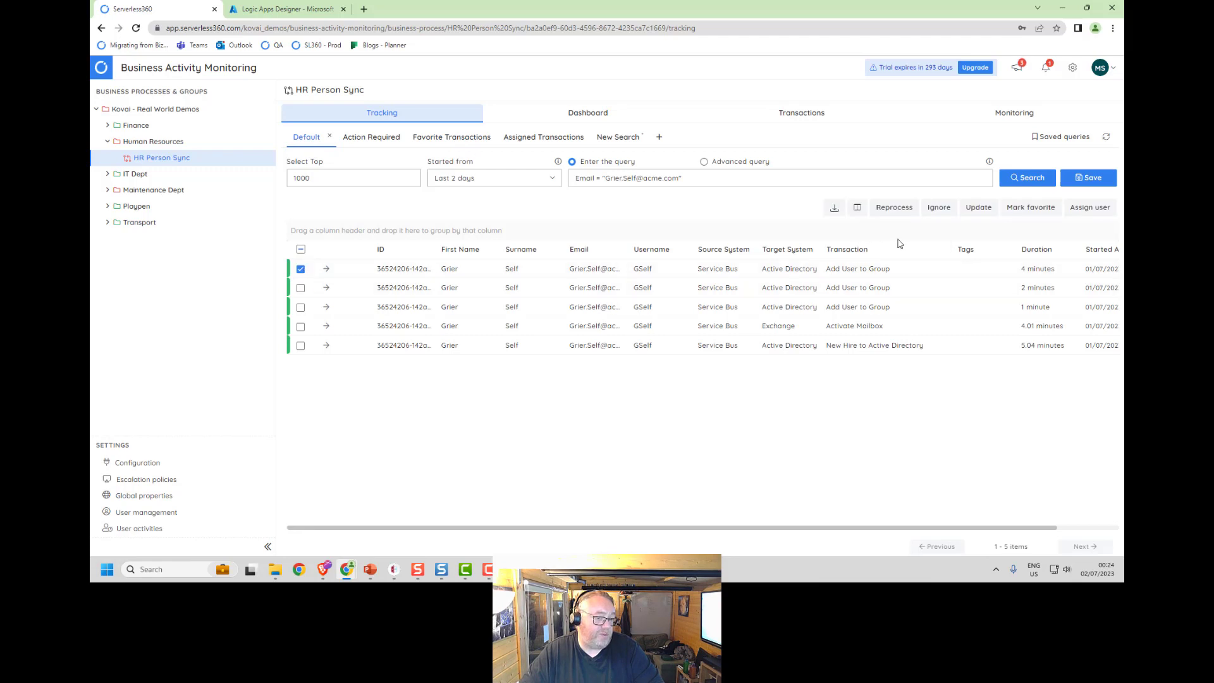
pyautogui.click(1089, 207)
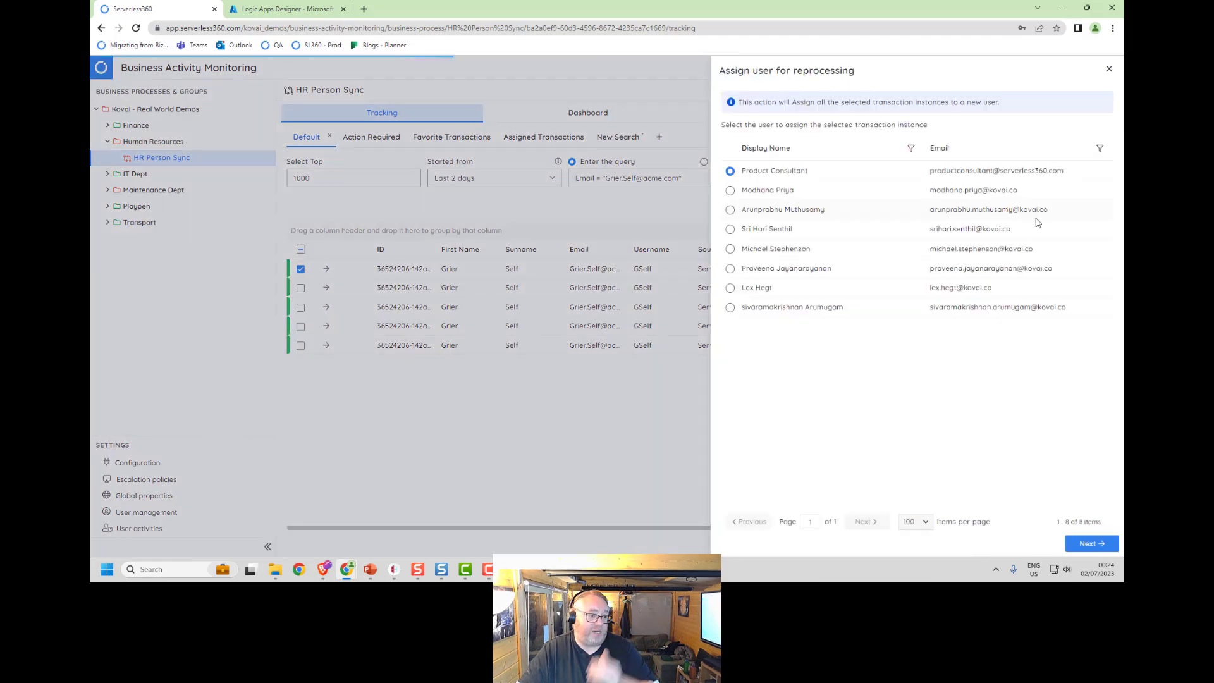
pyautogui.click(732, 230)
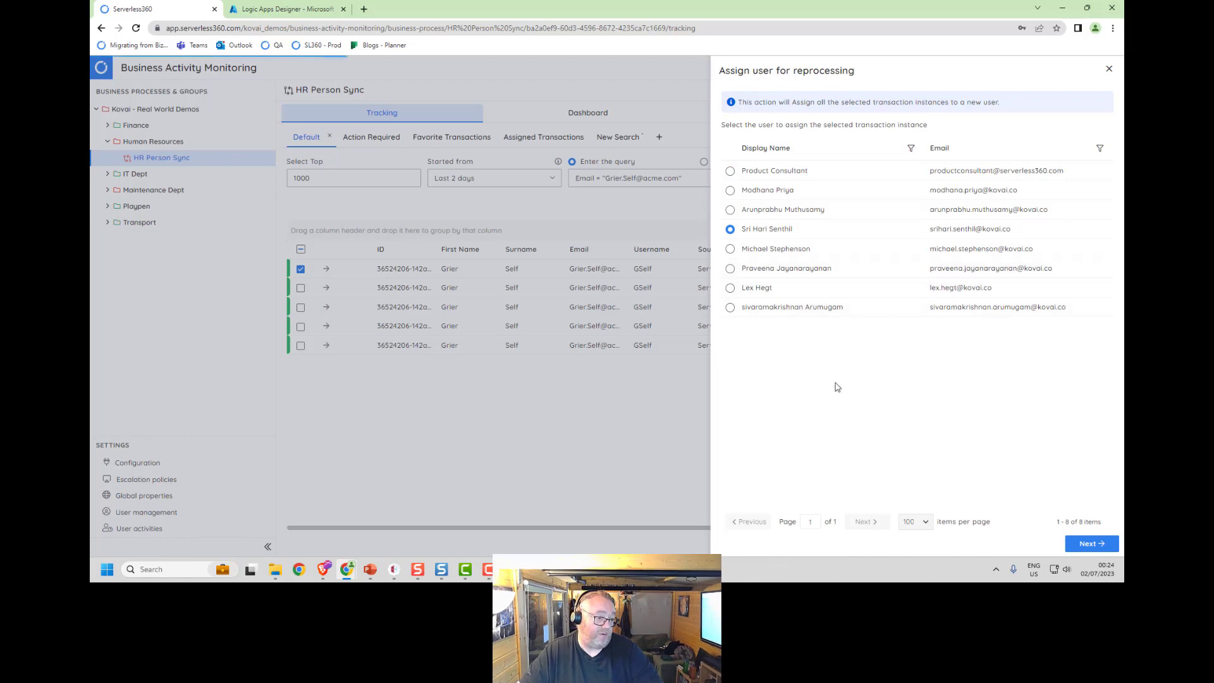
pyautogui.click(1109, 69)
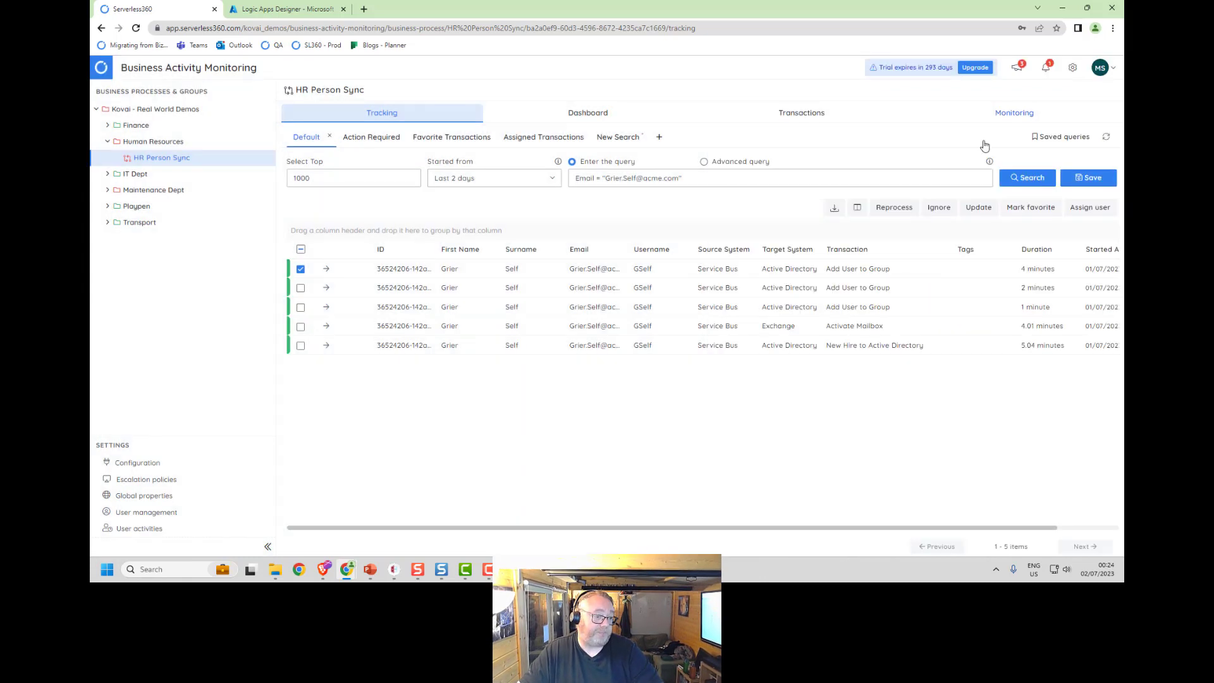
pyautogui.click(301, 270)
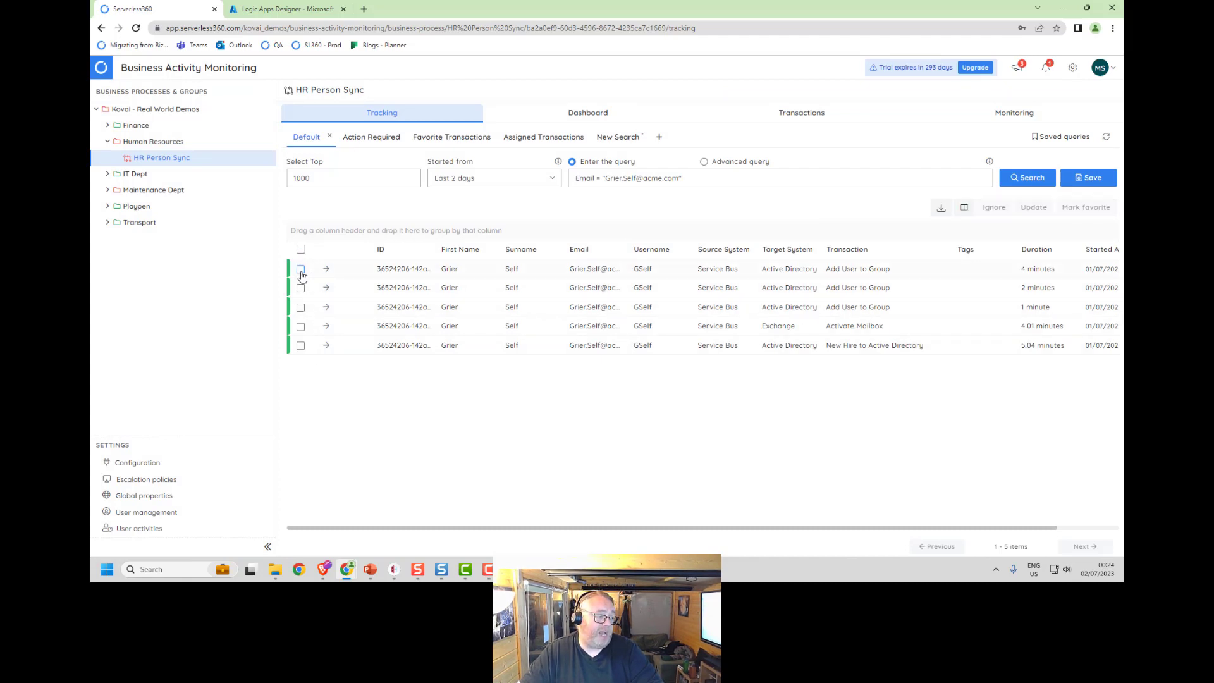
# Search the HR Person Sync transactions requiring action that started within the last 7 days.
pyautogui.click(355, 139)
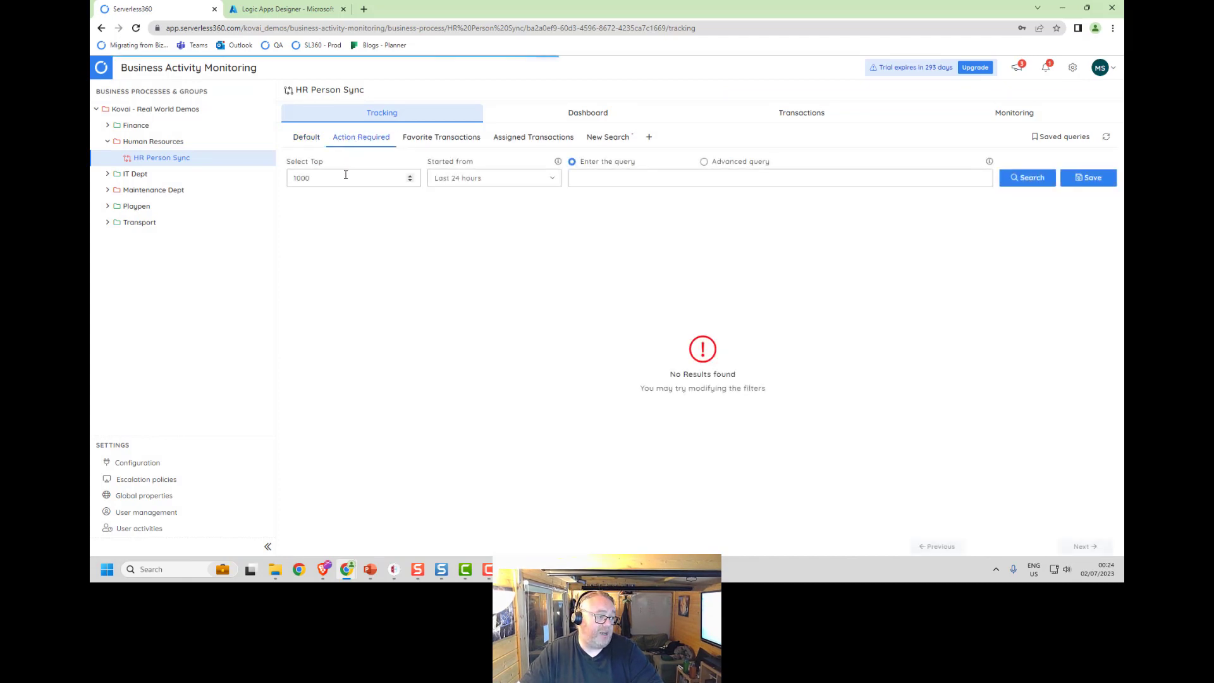
pyautogui.click(509, 185)
pyautogui.click(490, 291)
pyautogui.click(1035, 181)
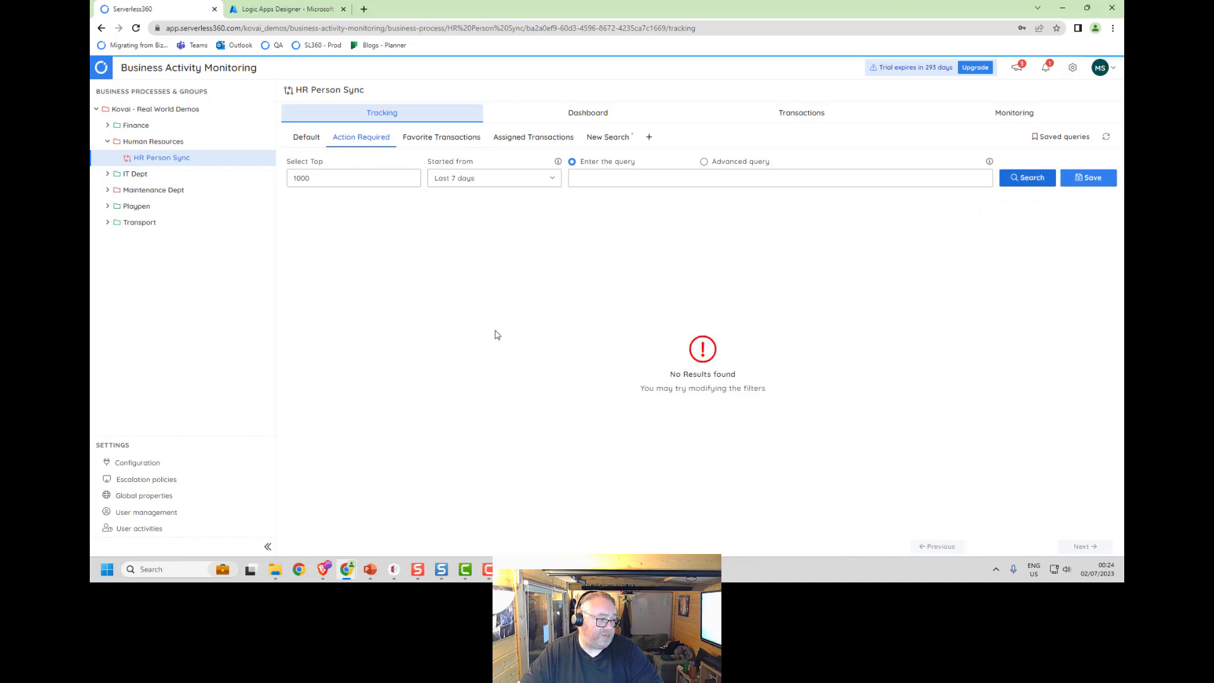
# Show the transactions requiring action in the Maintenance - Car Appointments process and widen the column before Process.
pyautogui.click(109, 191)
pyautogui.click(716, 144)
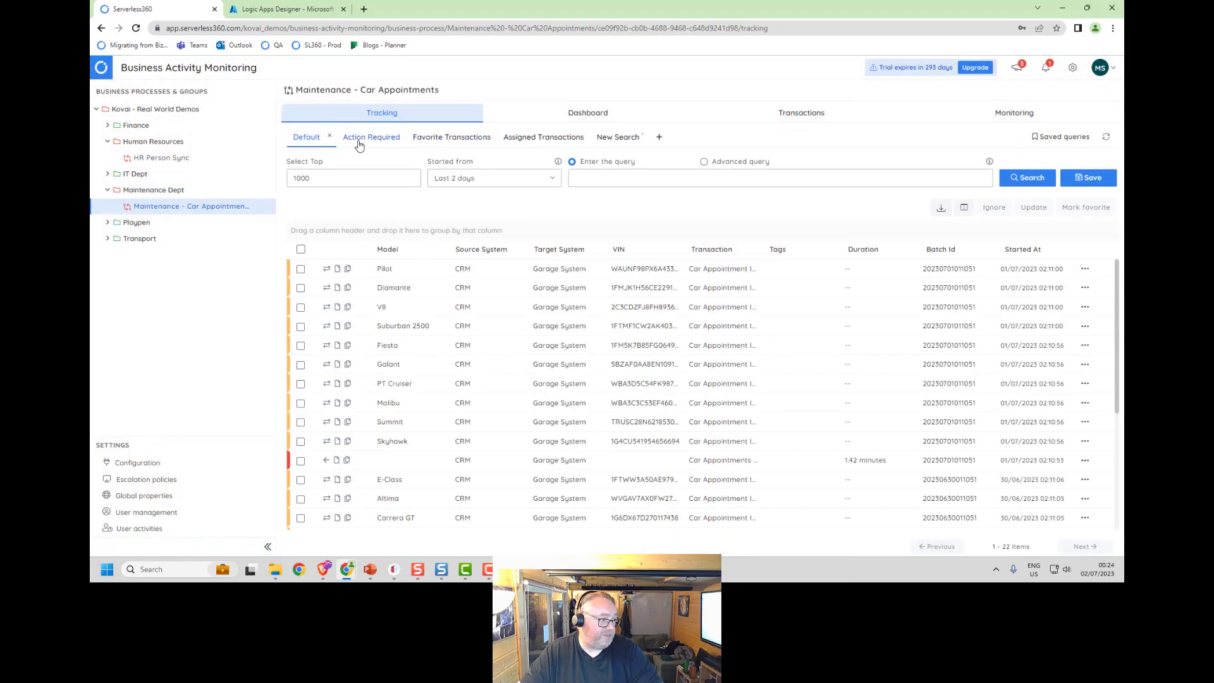
pyautogui.click(359, 140)
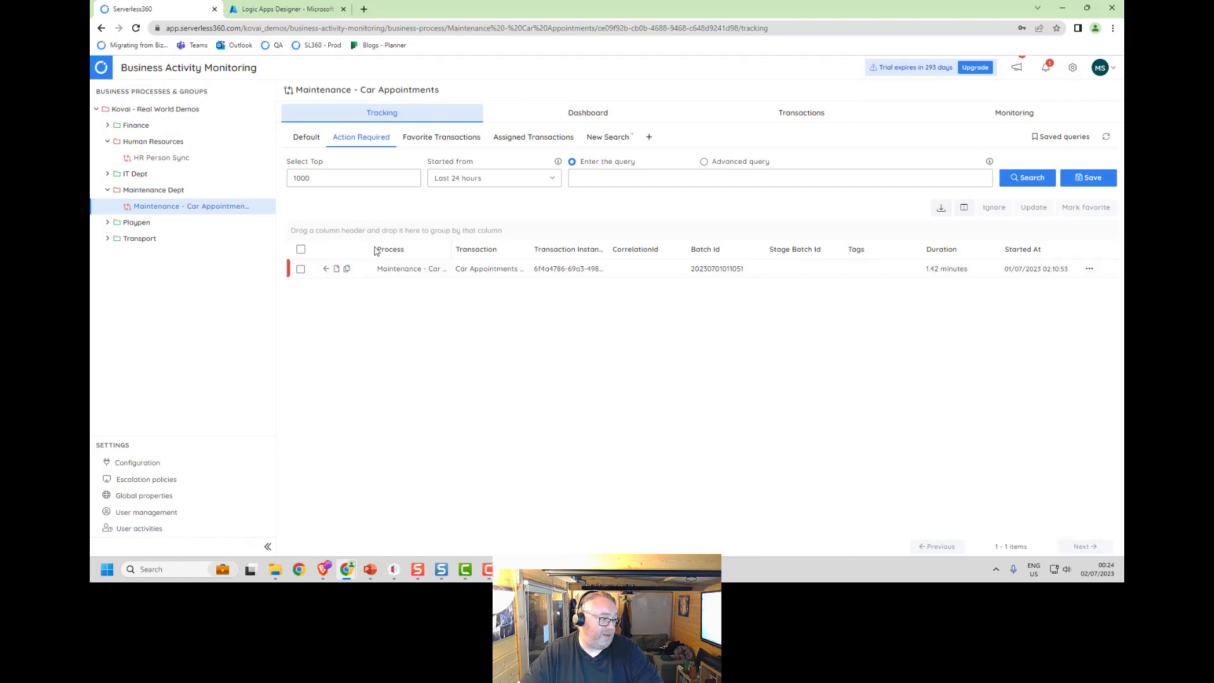
pyautogui.moveTo(373, 247); pyautogui.dragTo(443, 248)
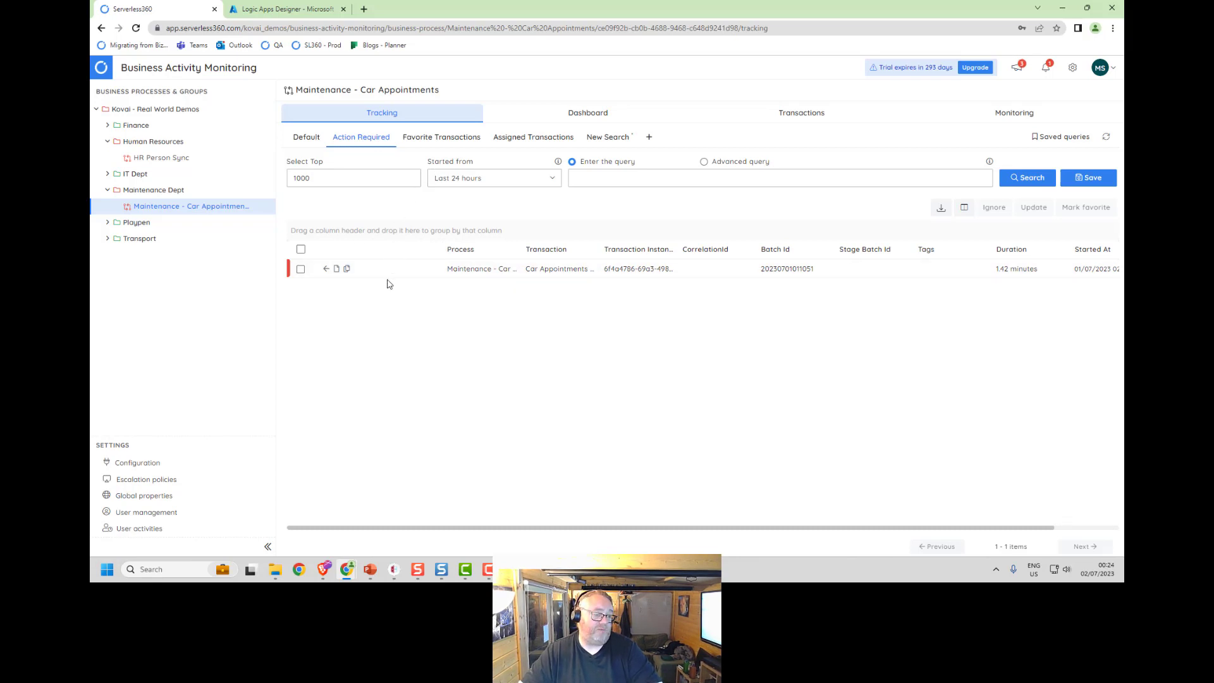
# Ignore the listed Car Appointments transaction with the reason "everything is fine" and check its tag details in the Default query.
pyautogui.click(301, 270)
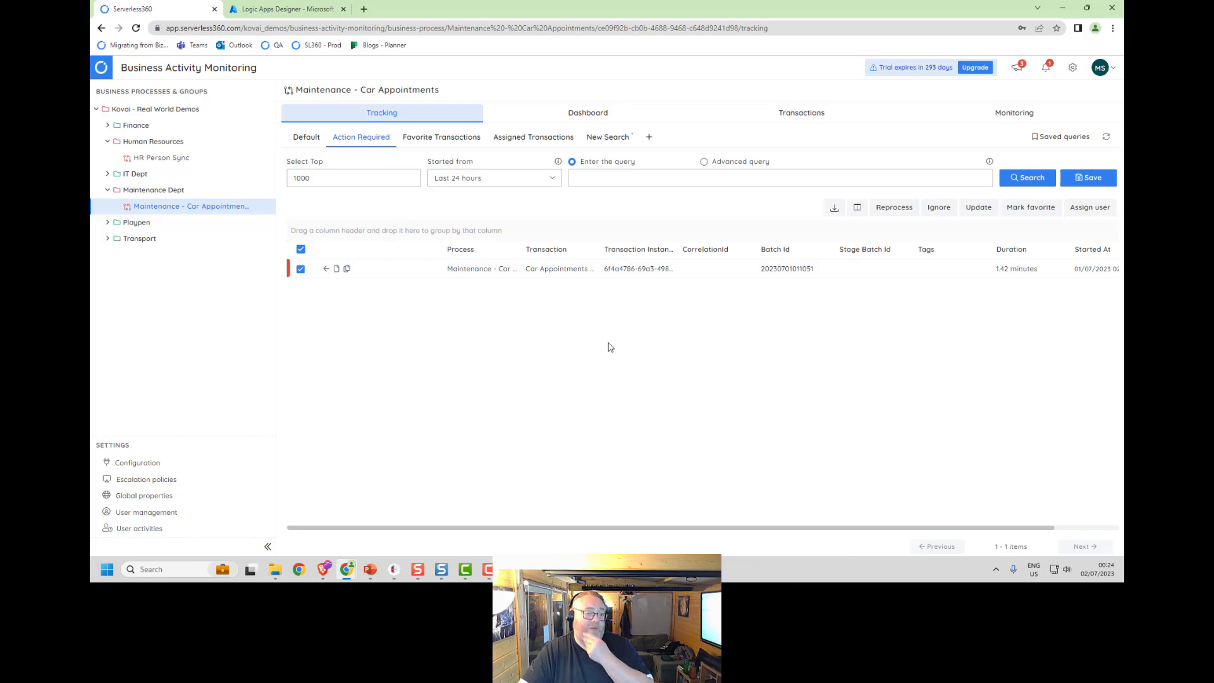
pyautogui.click(939, 207)
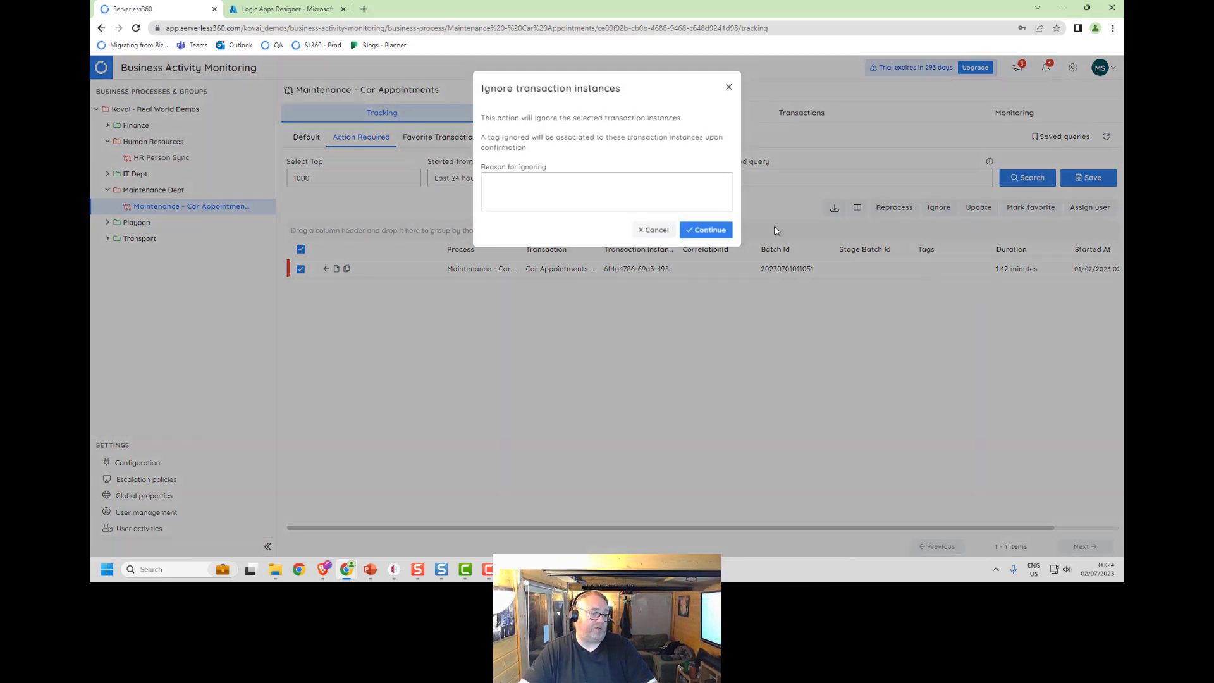
pyautogui.click(711, 203)
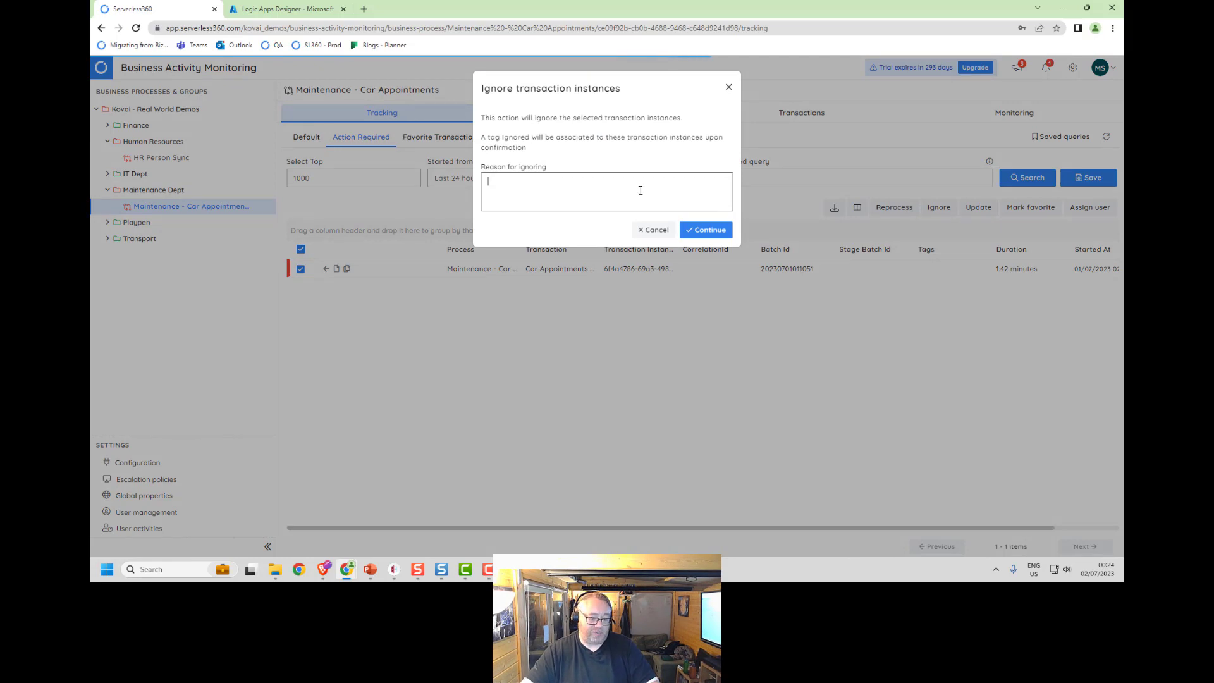
pyautogui.write('everything is fine')
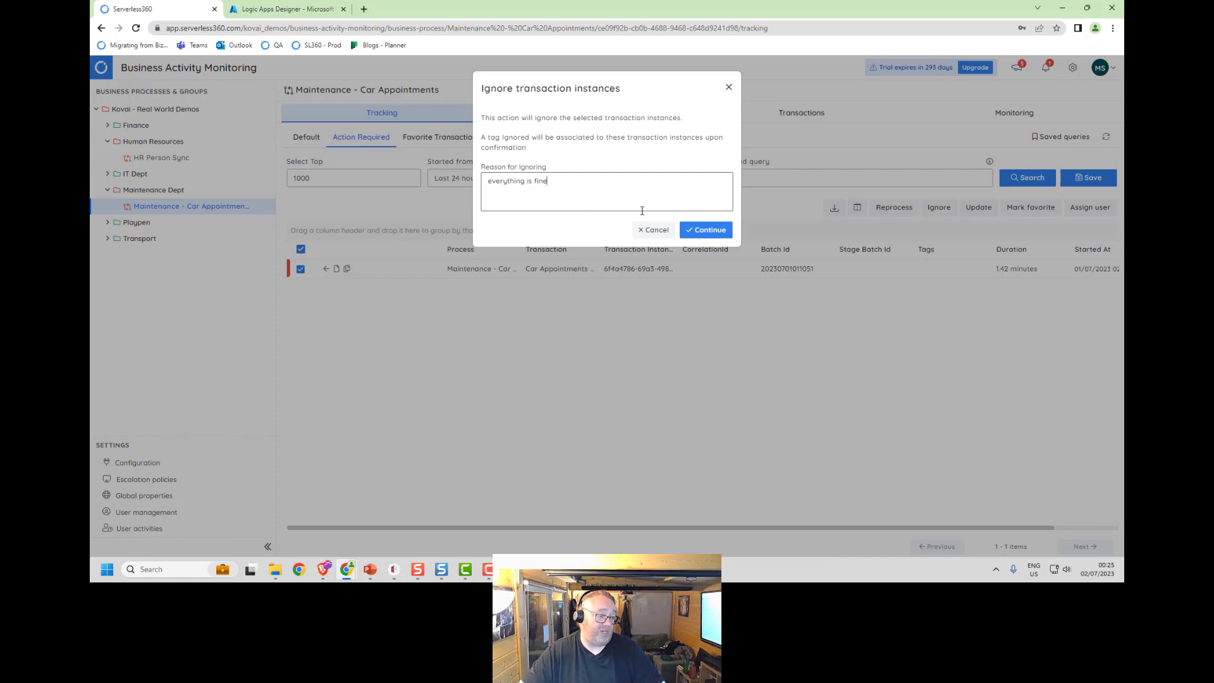
pyautogui.click(694, 231)
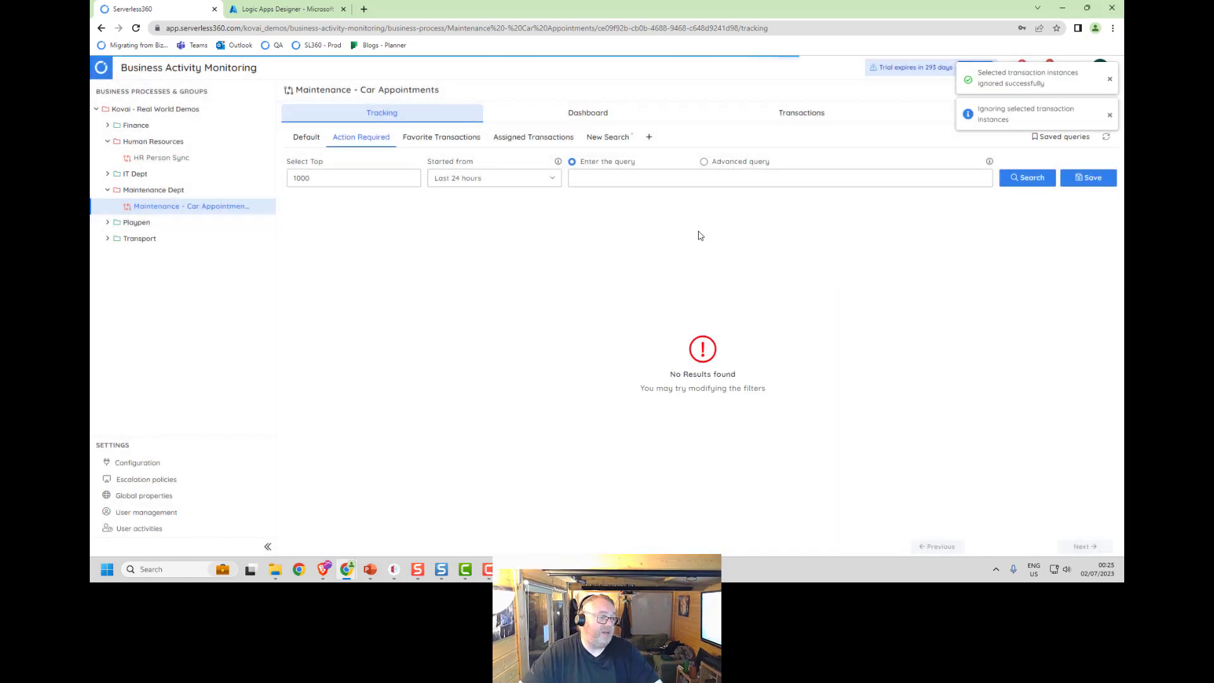
pyautogui.click(310, 144)
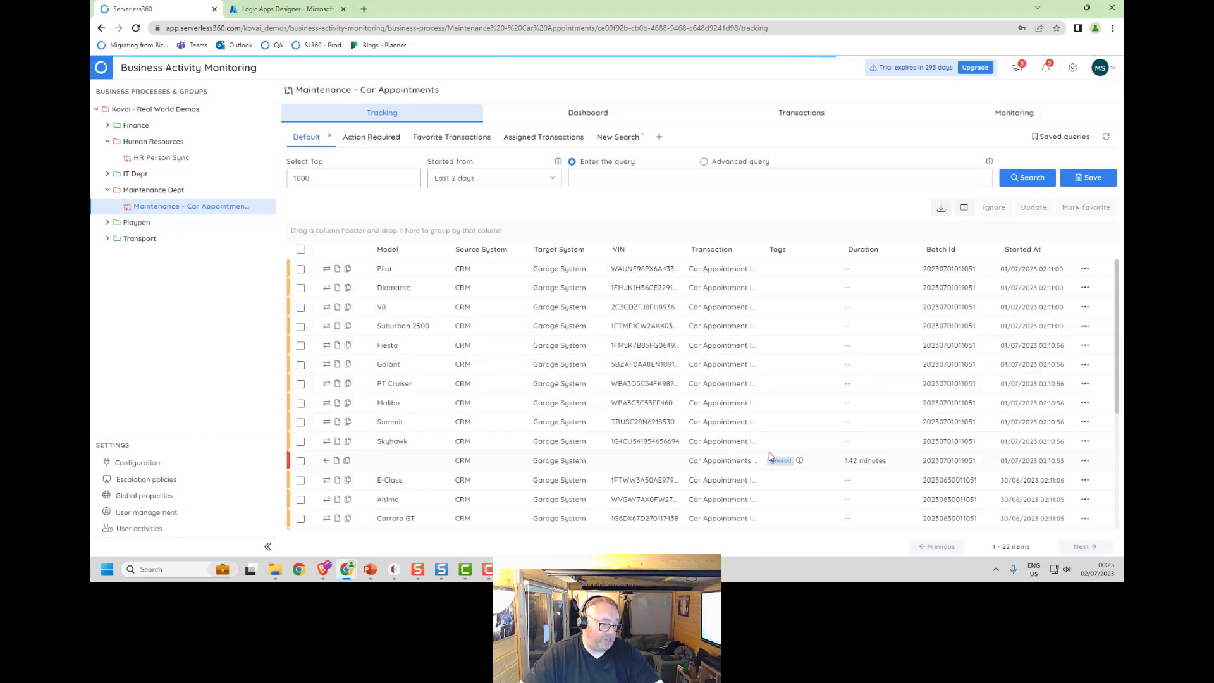
pyautogui.moveTo(799, 464)
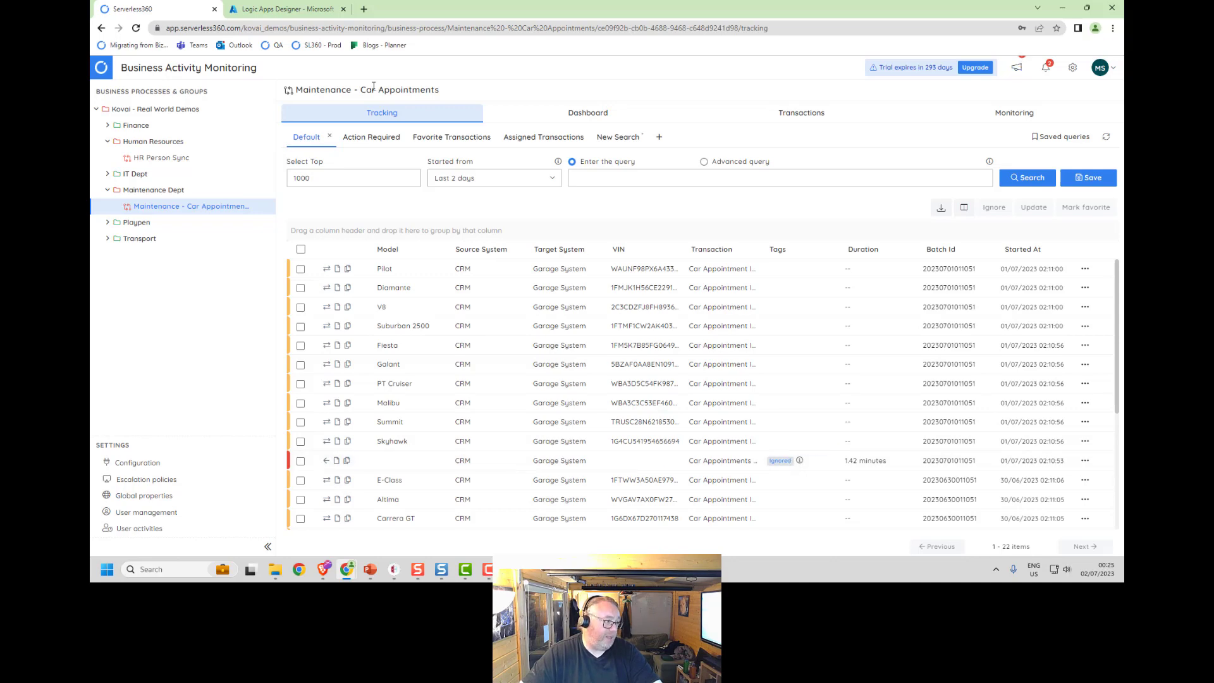
# Return to HR Person Sync, select the first New Hire to Active Directory transaction and view its bulk reprocess options without submitting.
pyautogui.click(158, 157)
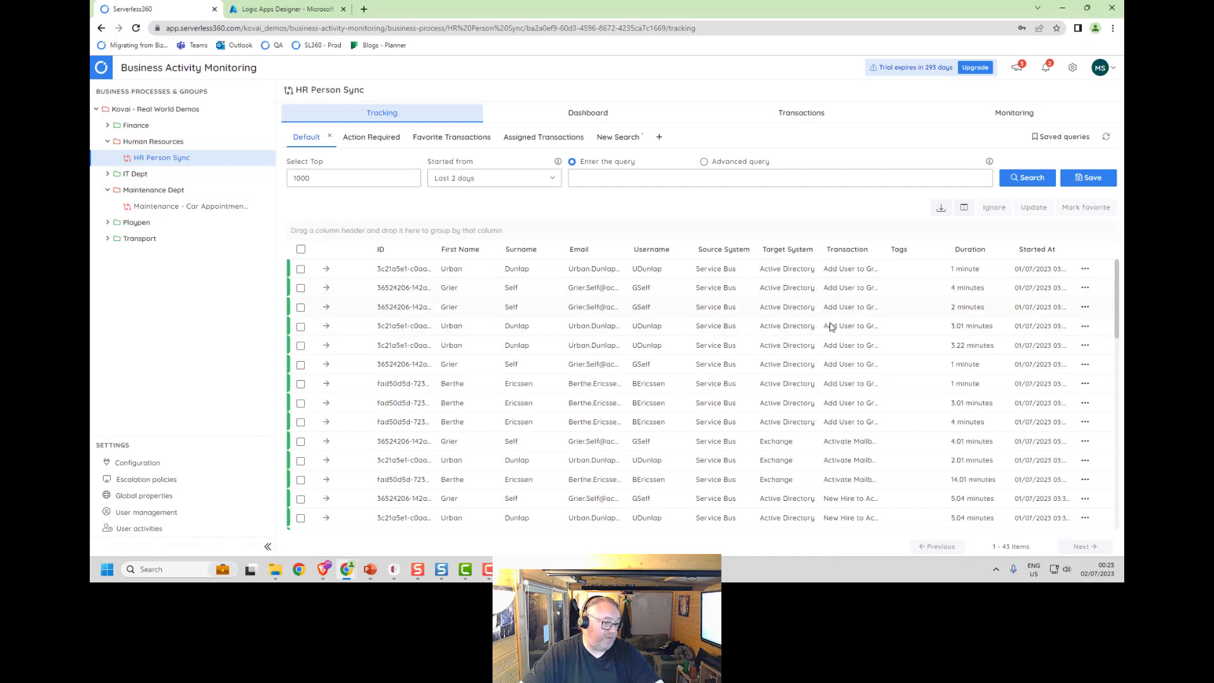
pyautogui.click(300, 499)
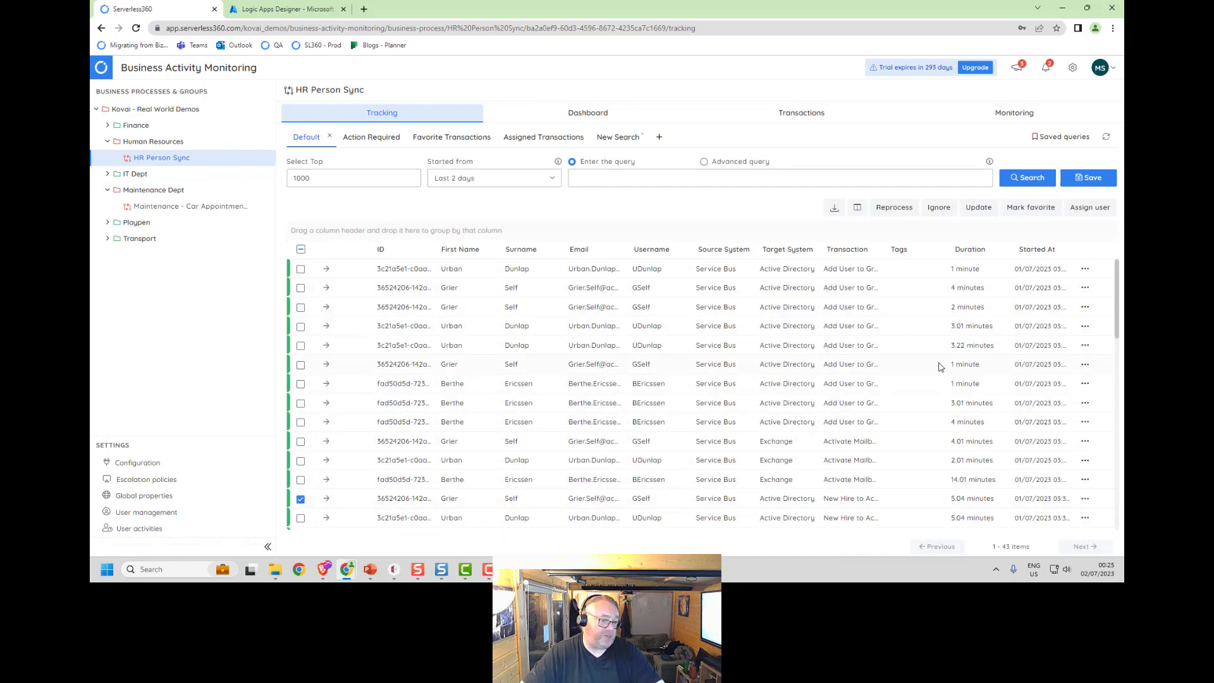
pyautogui.click(903, 214)
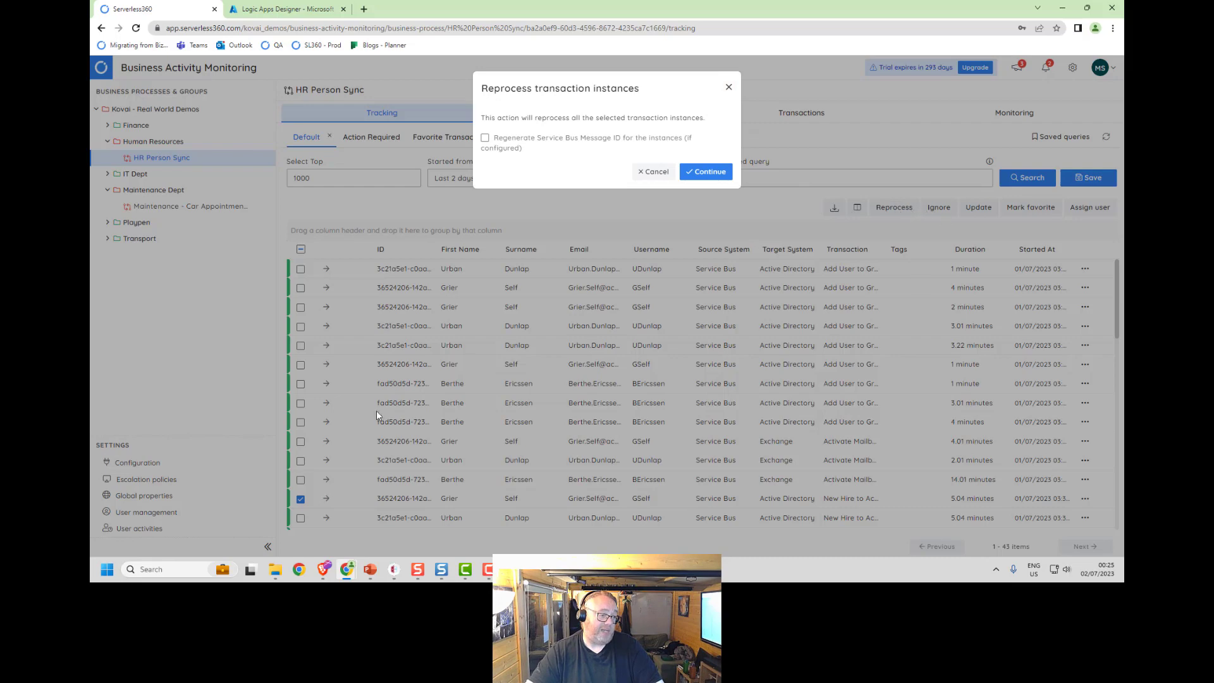
pyautogui.click(709, 172)
pyautogui.click(728, 87)
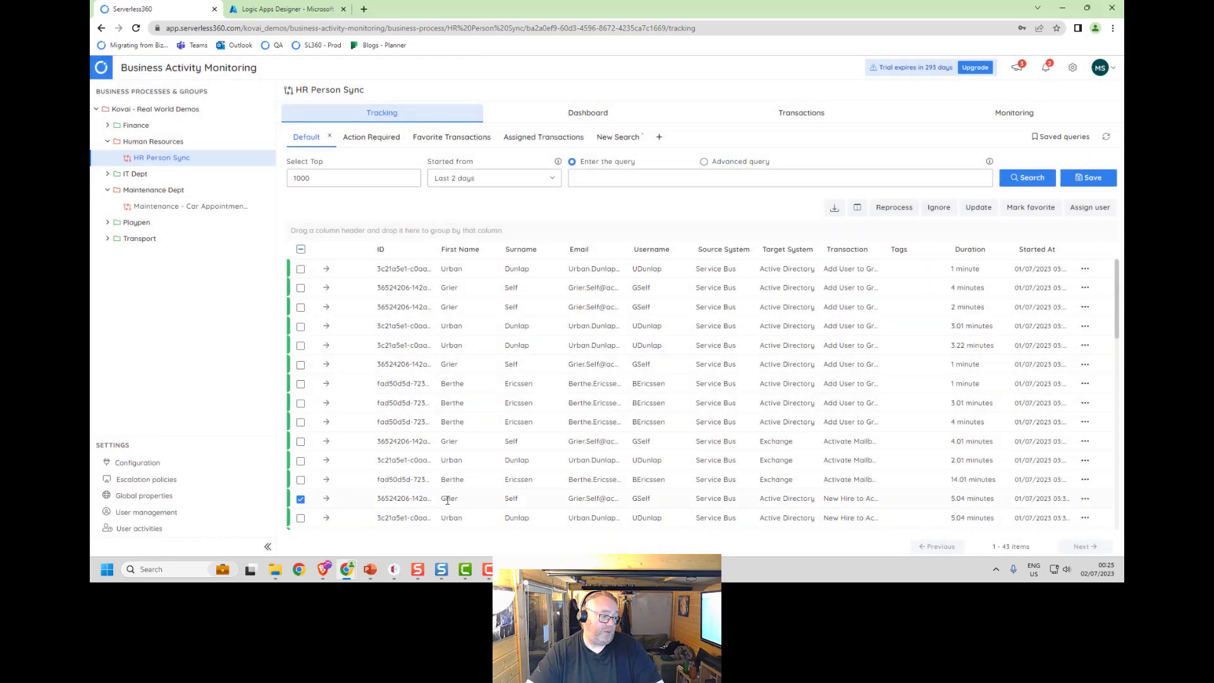
# Review the selected transaction's reprocess details from its message flow and reprocess its Message Received stage to the hr-new-hires queue.
pyautogui.click(450, 498)
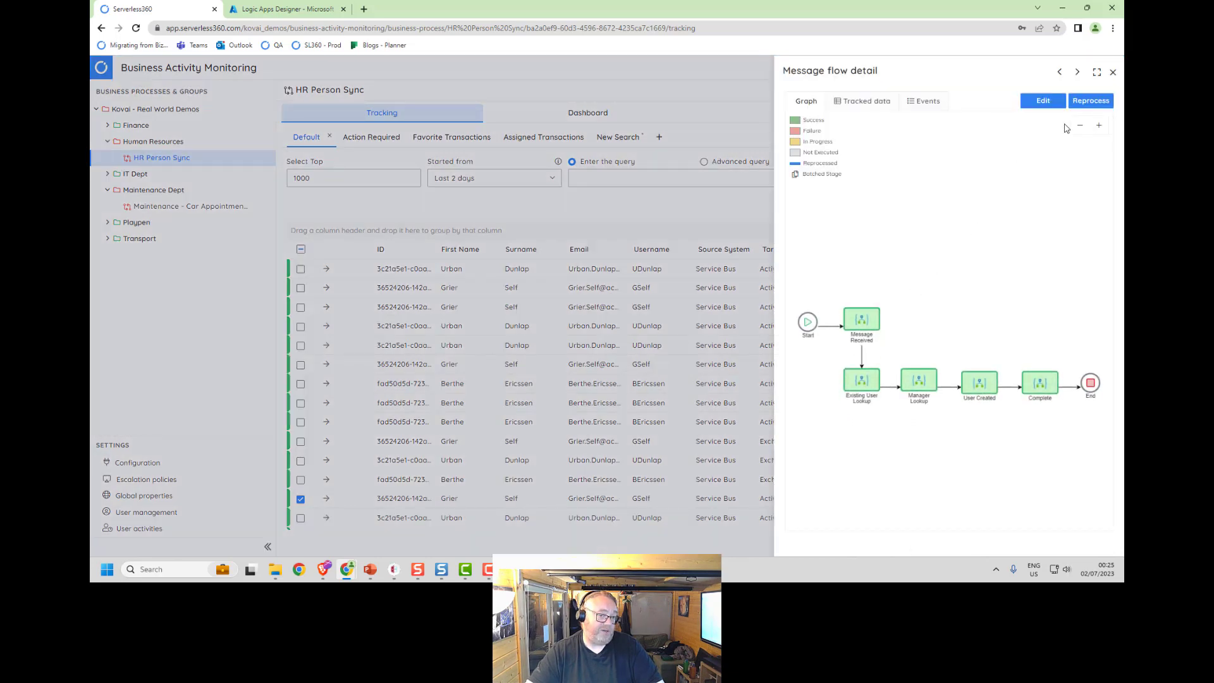
pyautogui.click(1083, 102)
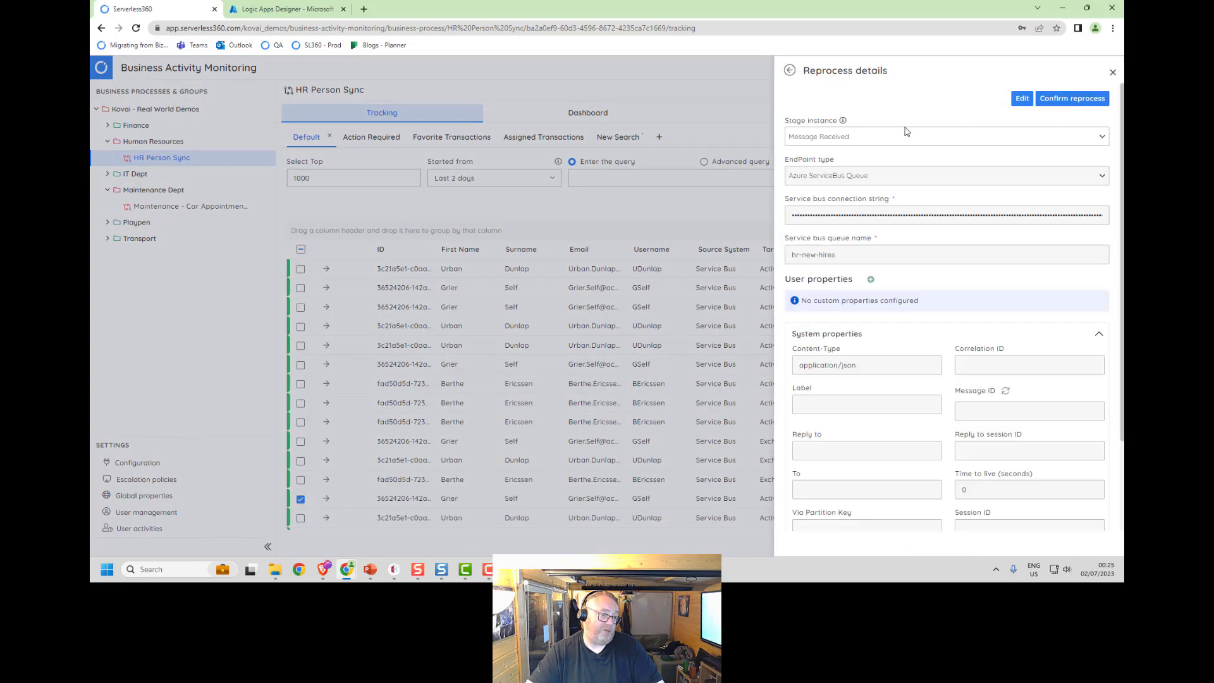
pyautogui.scroll(-2, 940, 253)
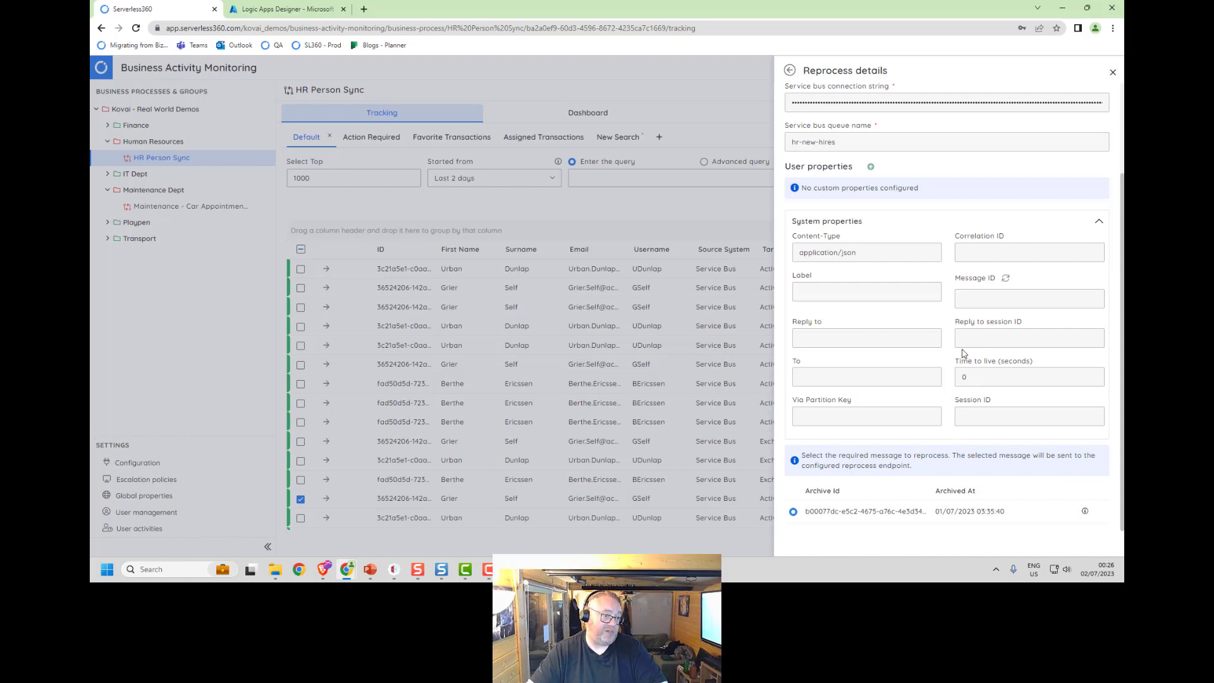
pyautogui.scroll(2, 948, 394)
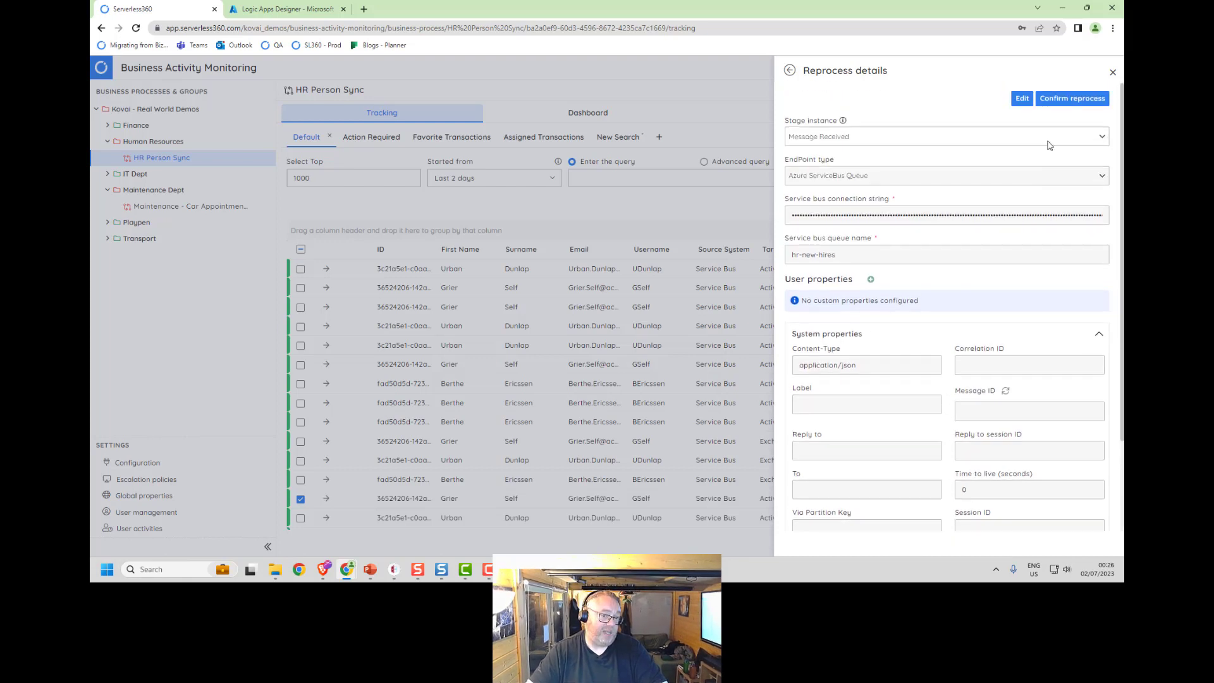
pyautogui.click(1061, 99)
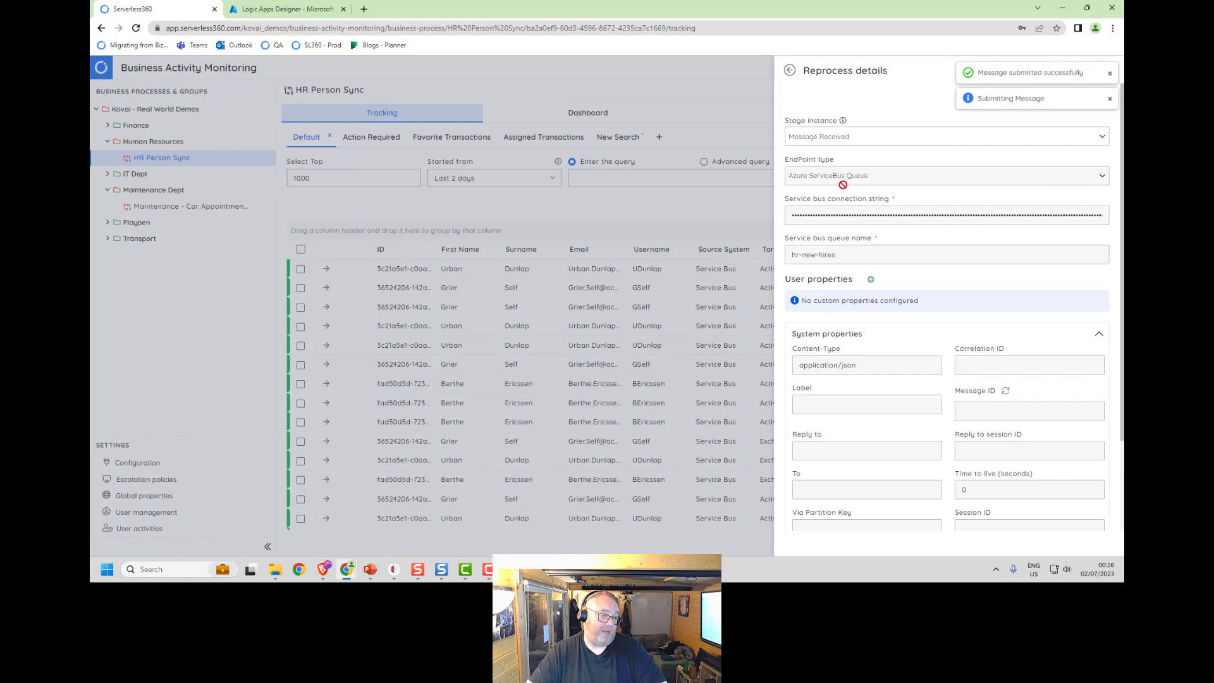
pyautogui.click(1110, 75)
# Switch to the Azure portal, run the LA-HR-NewHire-ActiveDirectory trigger manually and refresh its trigger history.
pyautogui.click(311, 8)
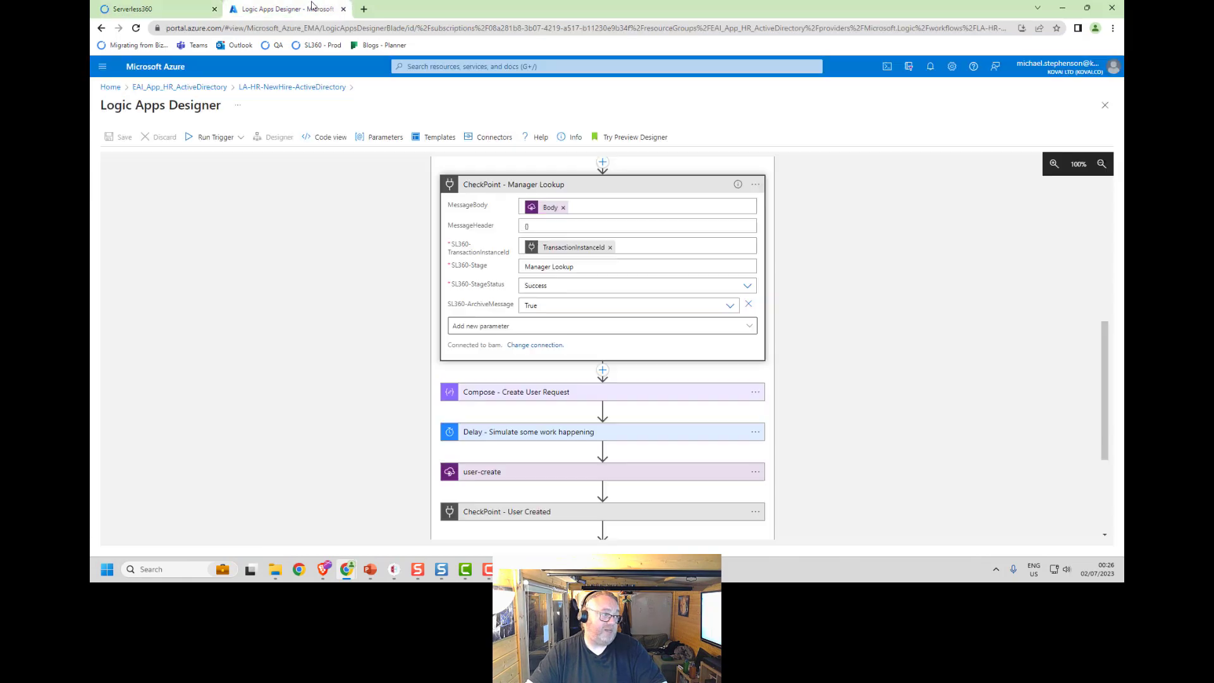
pyautogui.click(278, 86)
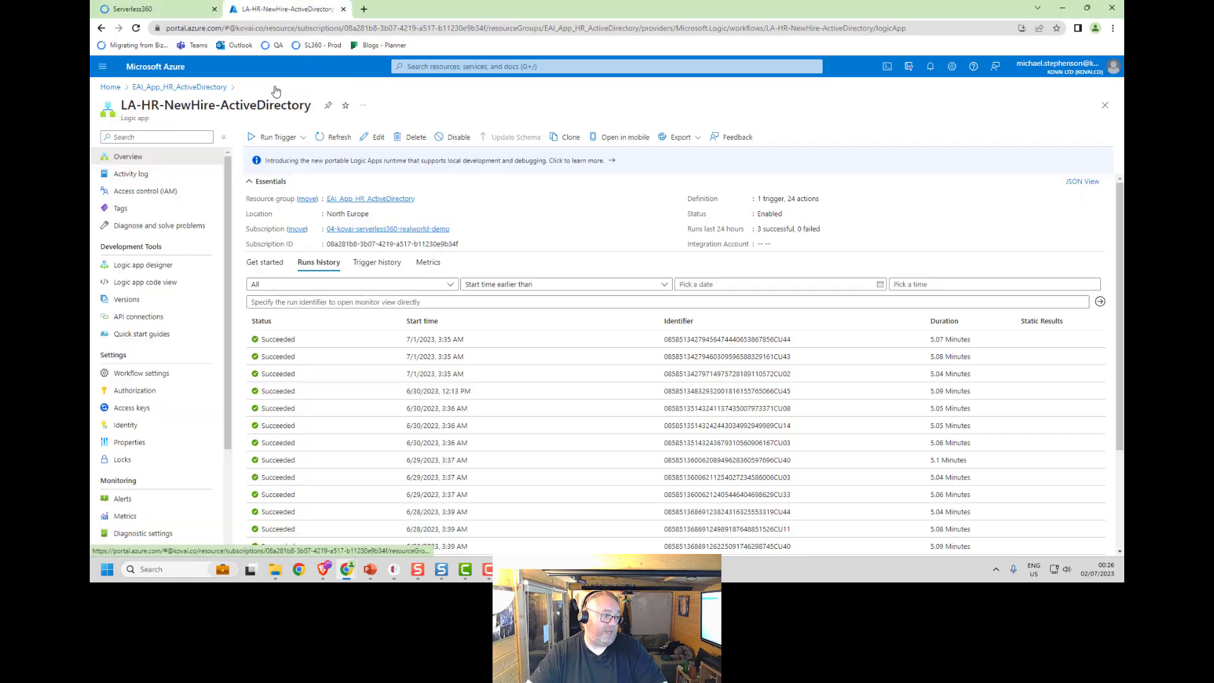
pyautogui.click(378, 262)
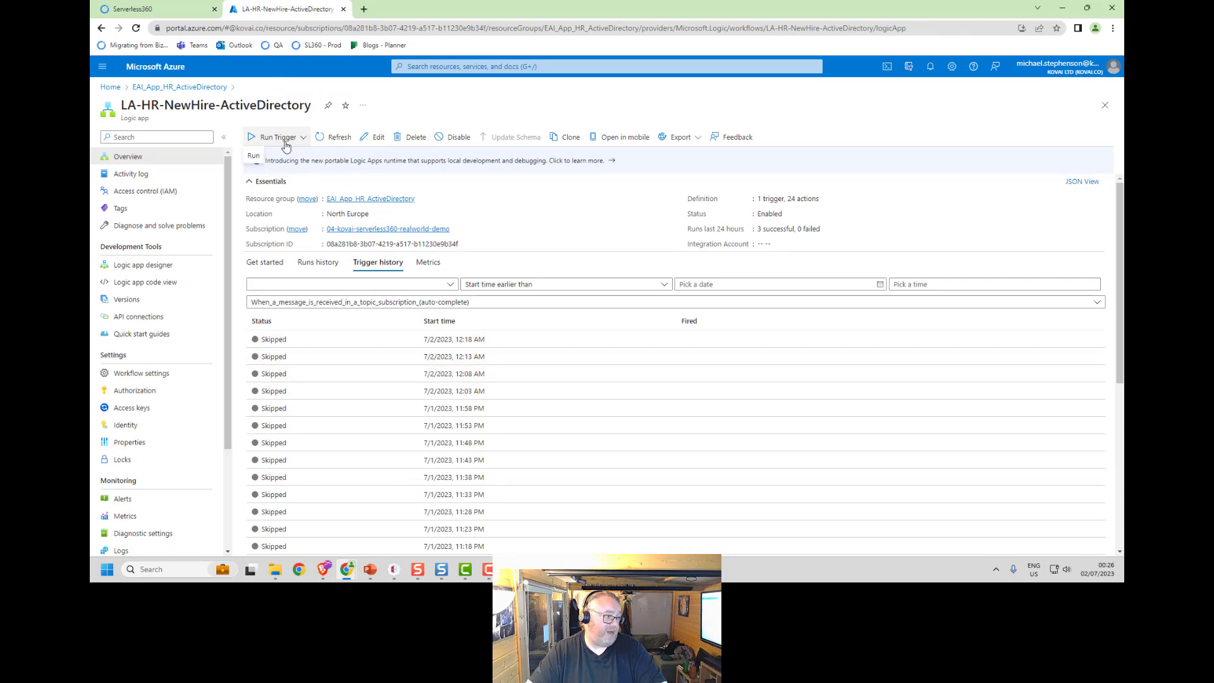
pyautogui.click(264, 158)
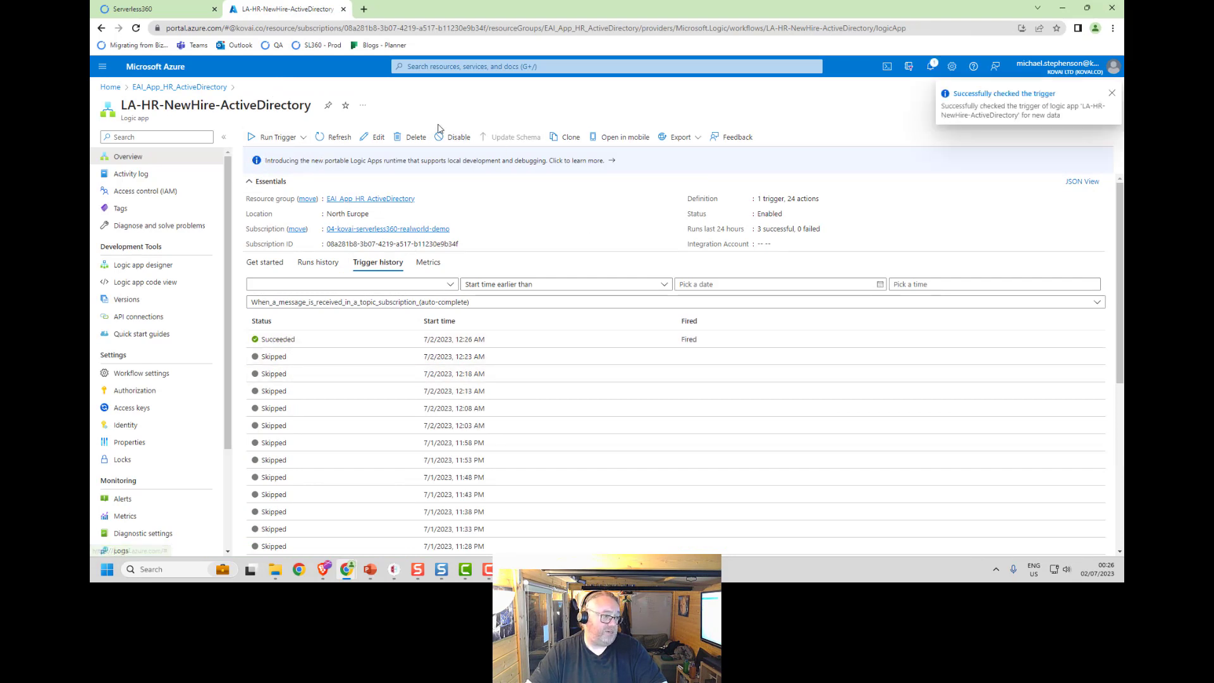
pyautogui.click(336, 138)
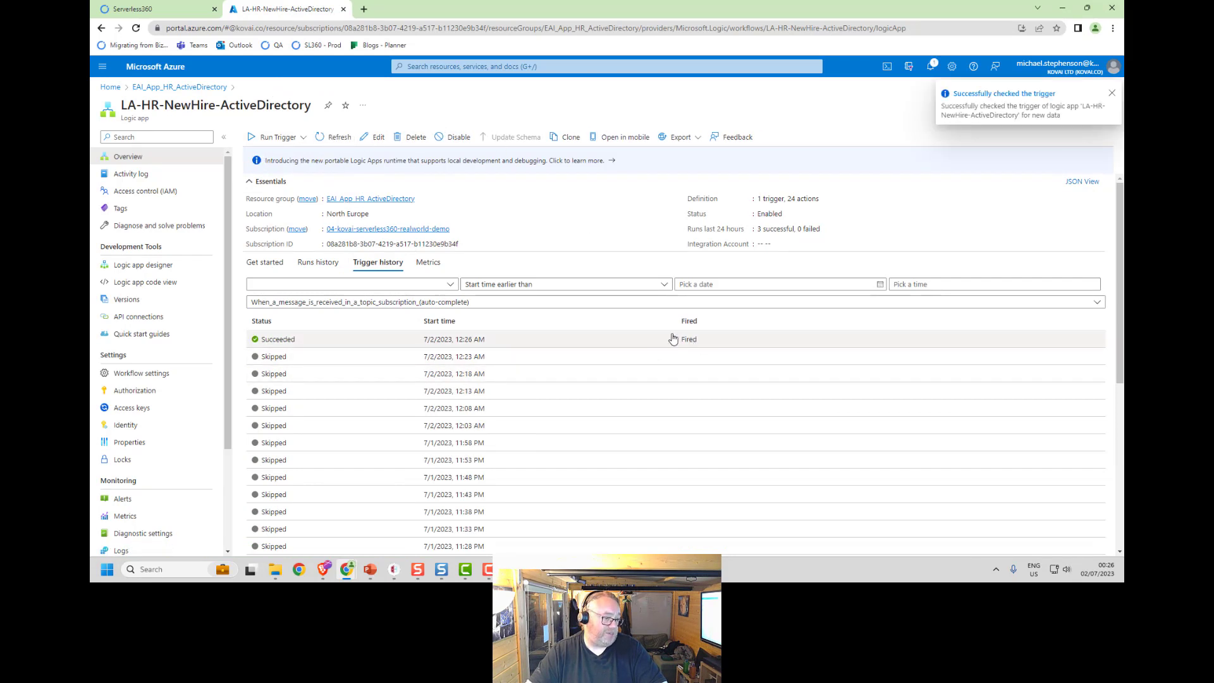
# Refresh the Logic App's runs history, open the latest run and examine its "Condition - User Already Exists with that ID" action.
pyautogui.click(318, 262)
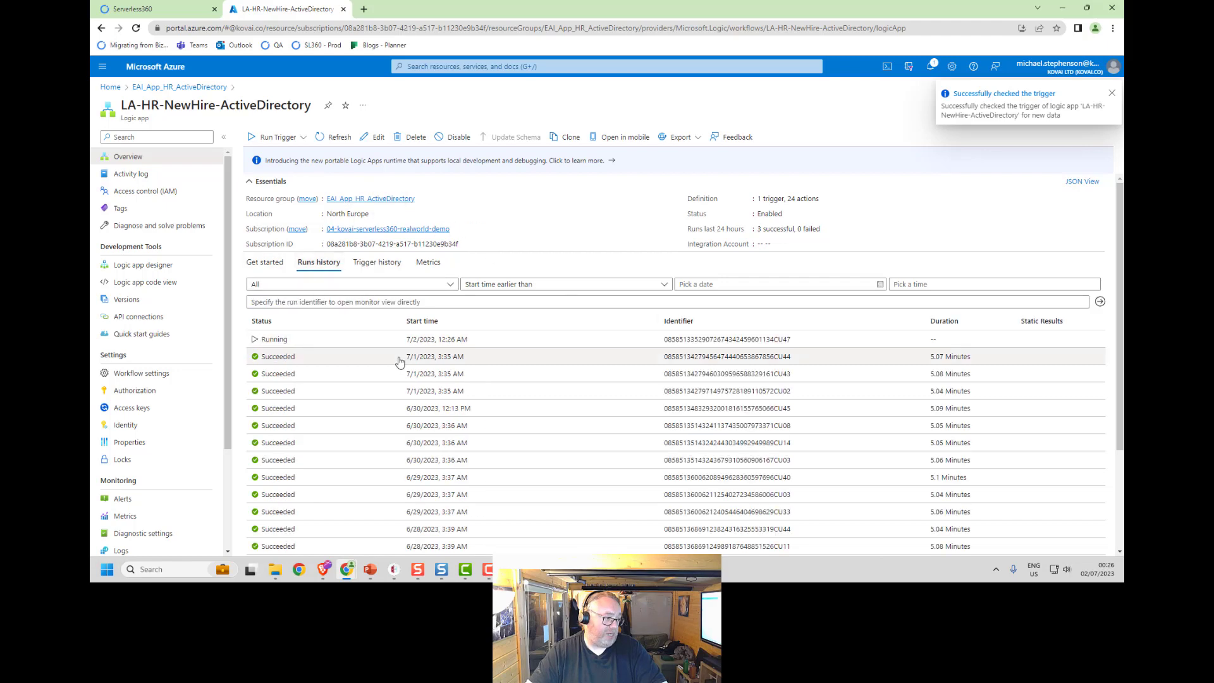
pyautogui.click(335, 137)
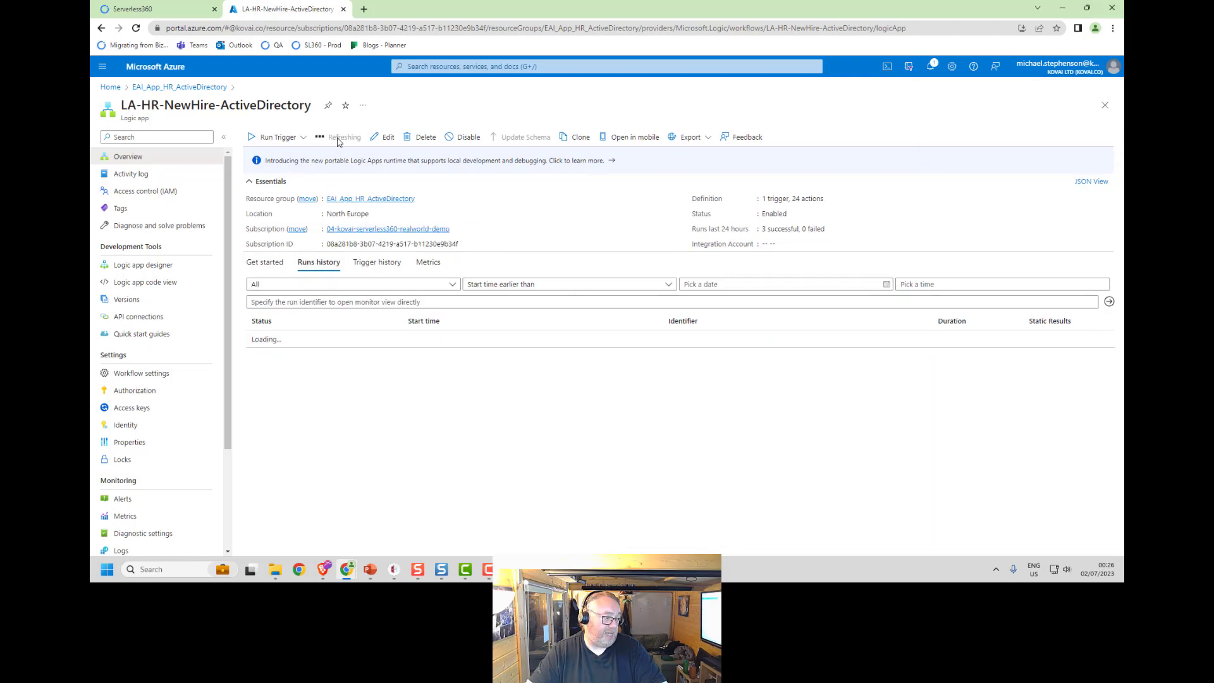
pyautogui.click(621, 340)
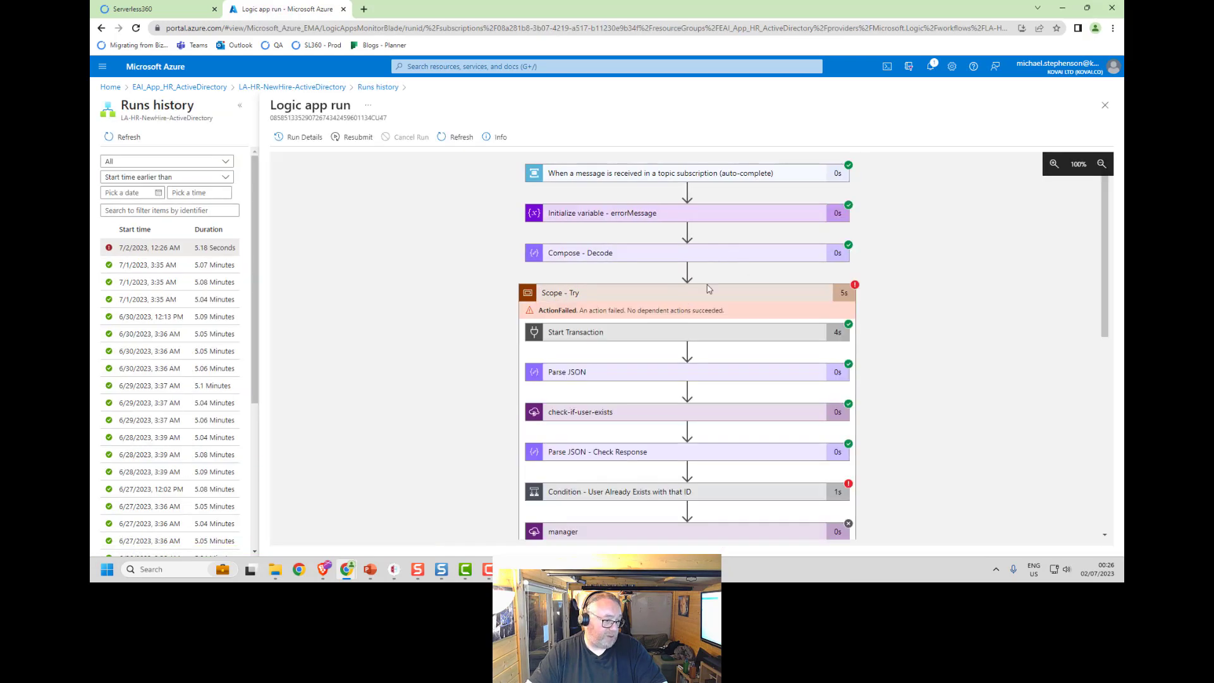
pyautogui.scroll(-1, 898, 349)
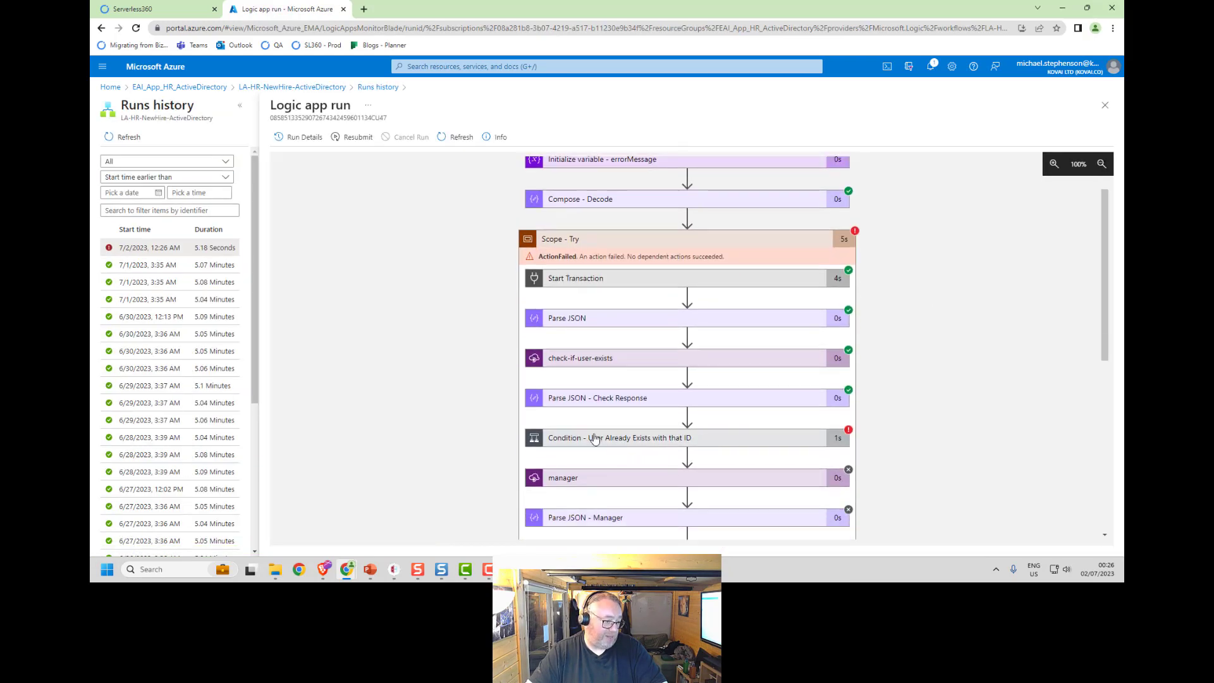
pyautogui.click(608, 439)
pyautogui.scroll(-3, 474, 392)
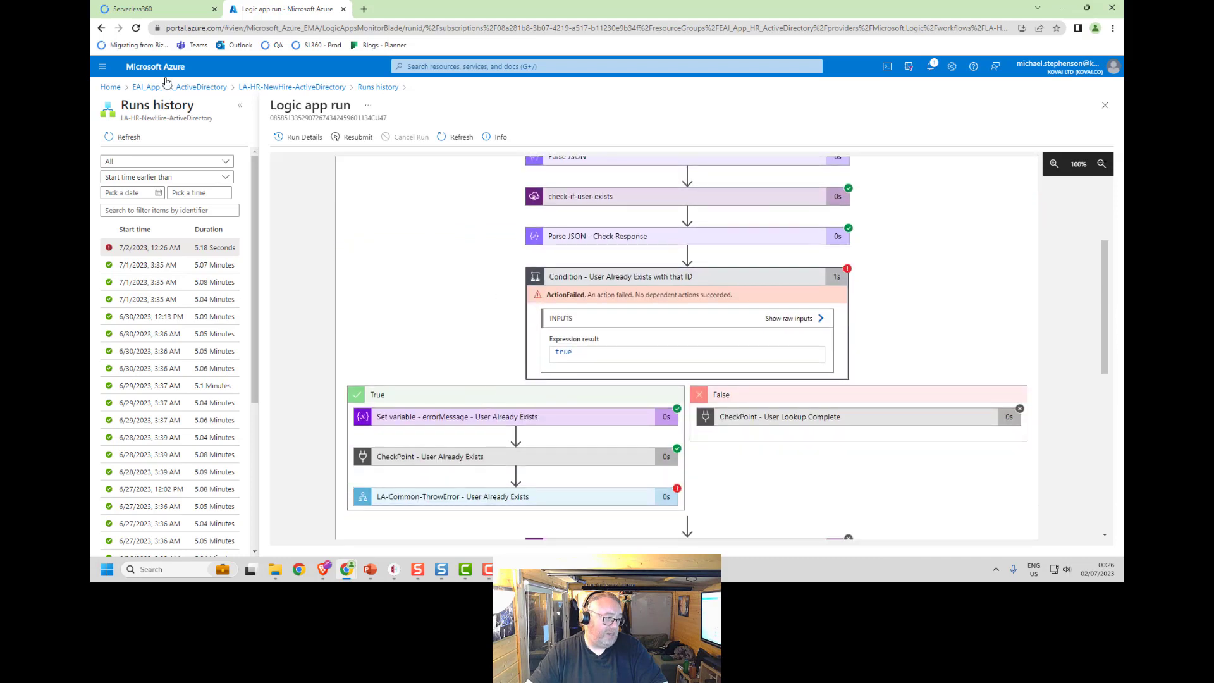
# Switch back to Serverless360 and search the HR Person Sync transactions started in the last 1 hour.
pyautogui.click(154, 13)
pyautogui.click(1014, 178)
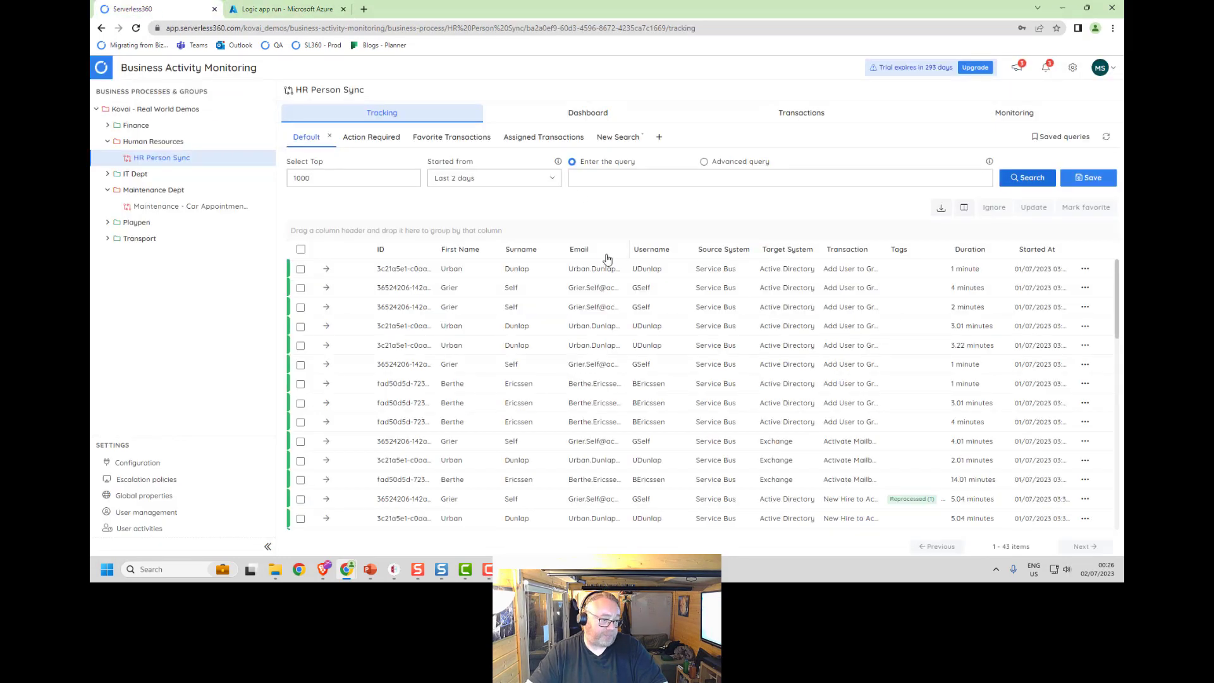
pyautogui.click(522, 180)
pyautogui.click(462, 214)
pyautogui.click(1033, 180)
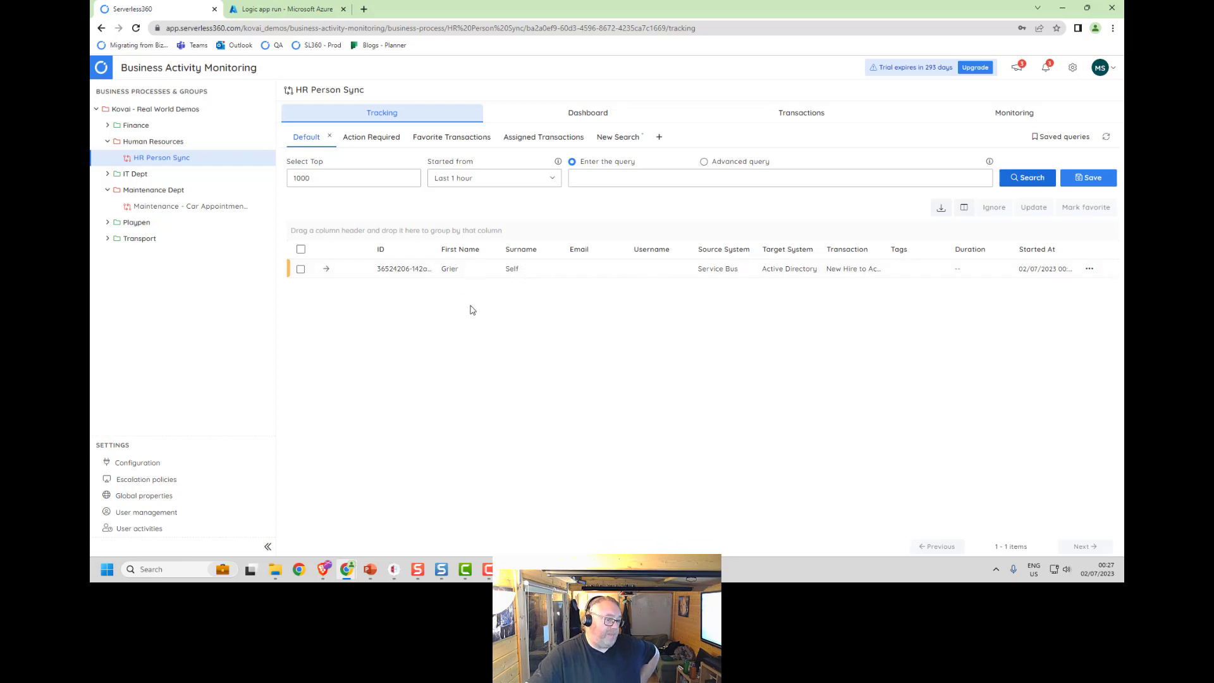
# Check the stage statuses in the listed transaction's message flow, reopening it once to see its progress.
pyautogui.click(612, 277)
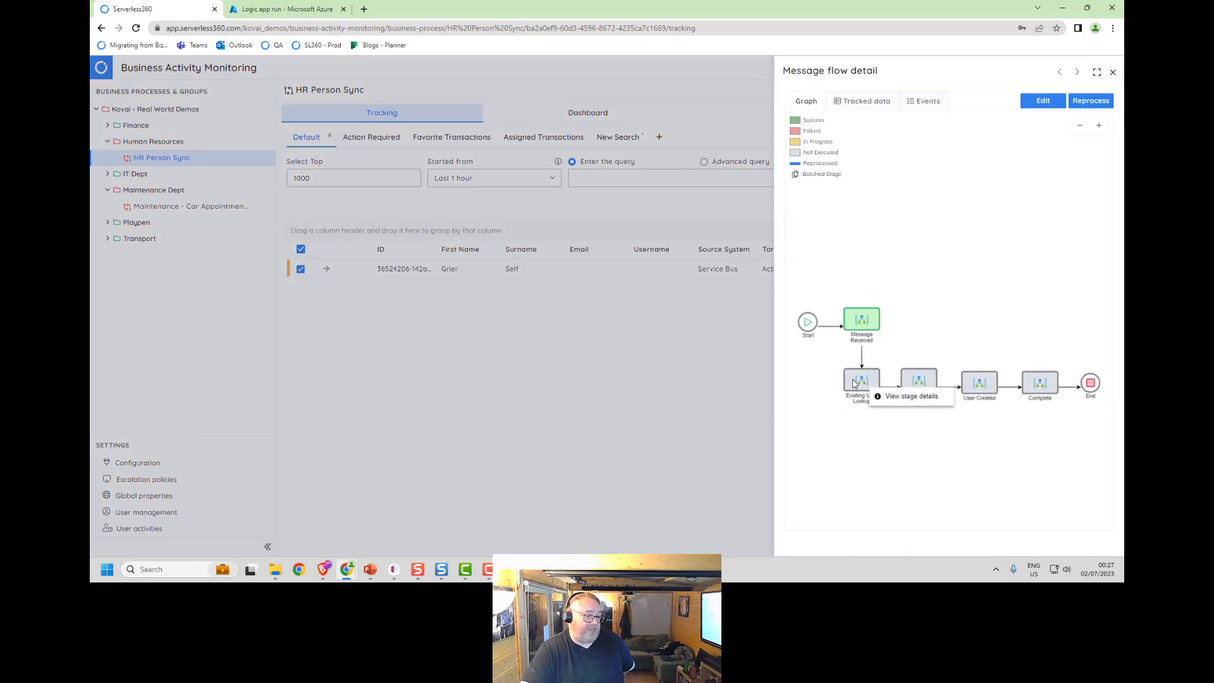
pyautogui.click(1112, 71)
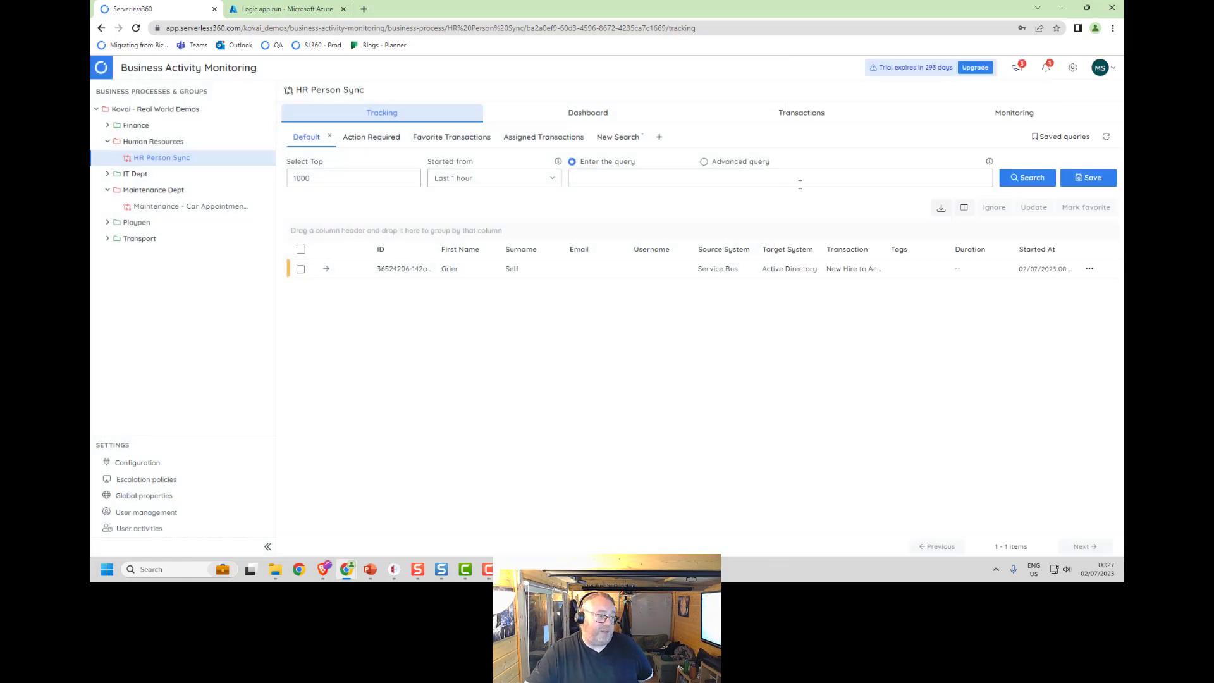
pyautogui.click(617, 274)
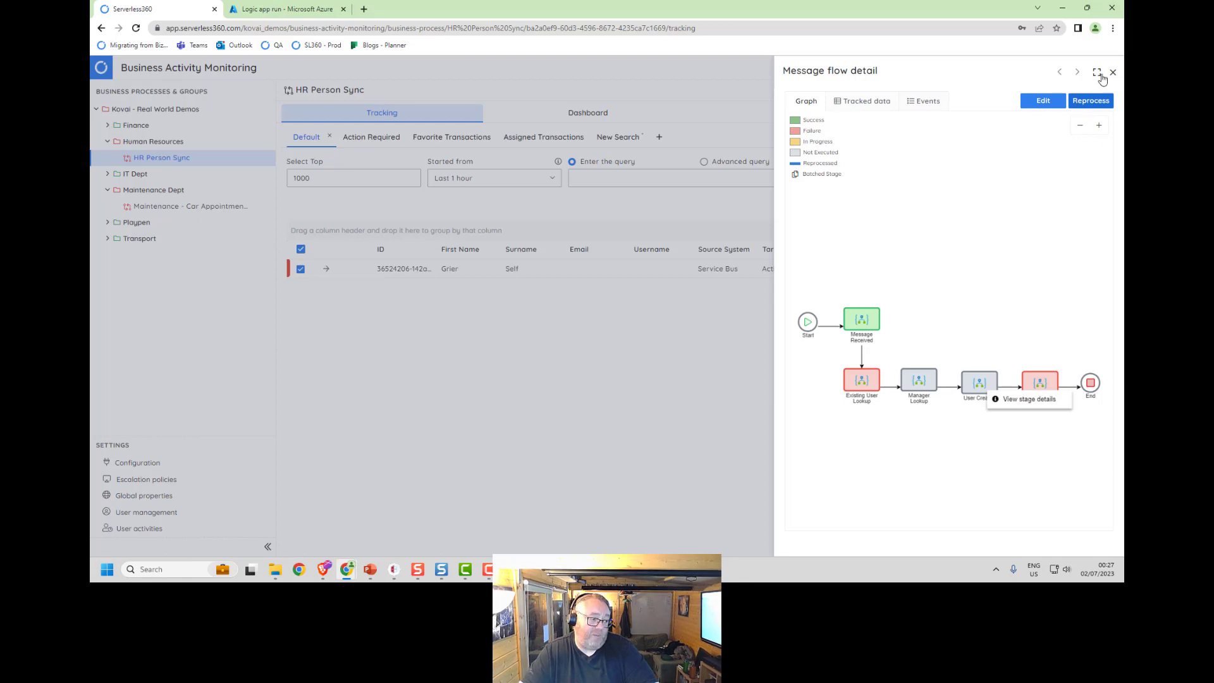
pyautogui.click(1113, 72)
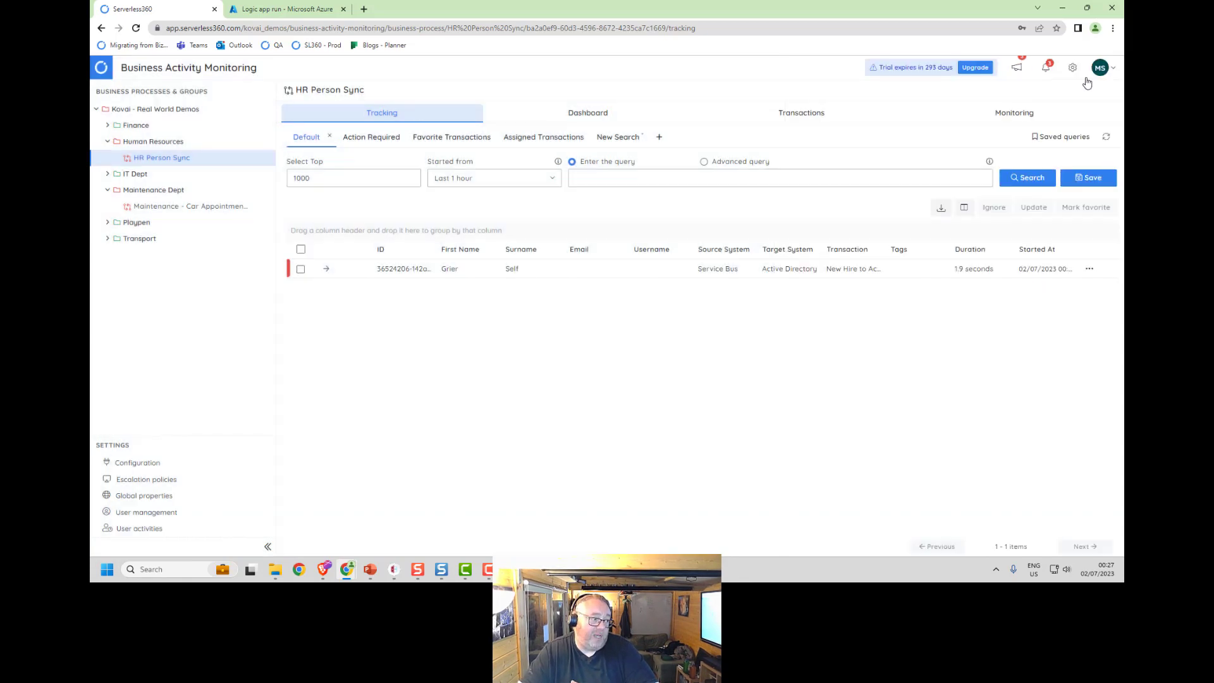
# Search the HR Person Sync transactions started in the last 24 hours and look through the list.
pyautogui.click(461, 178)
pyautogui.click(467, 252)
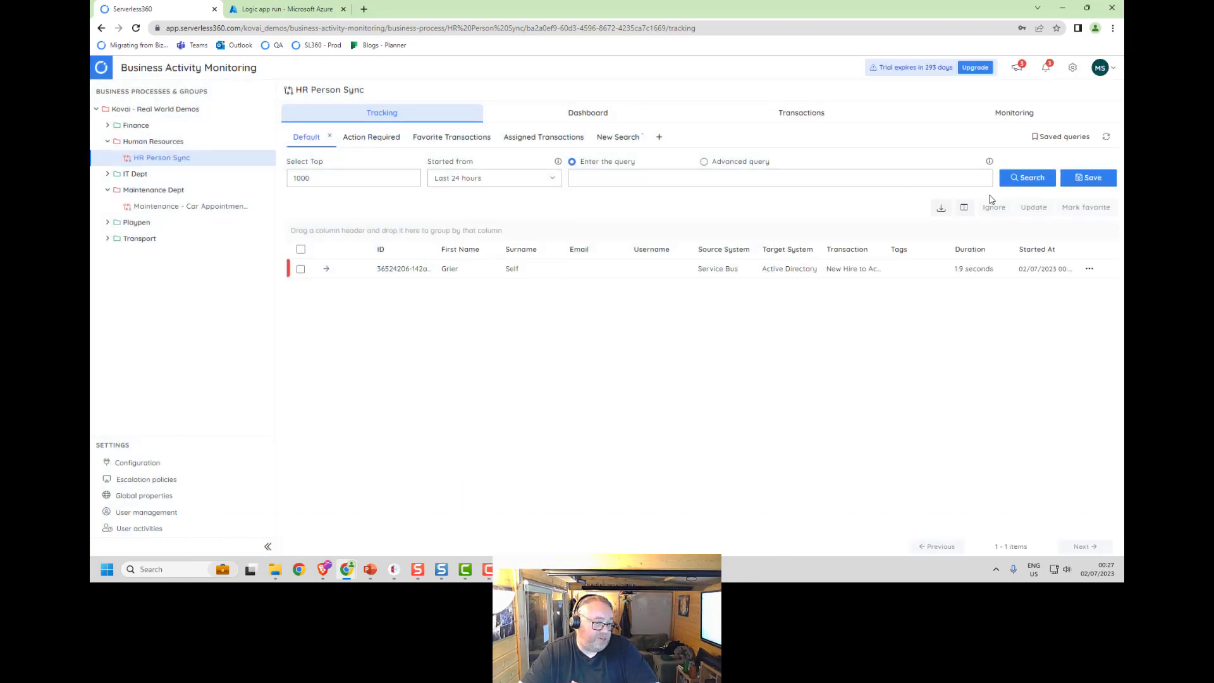
pyautogui.click(1016, 188)
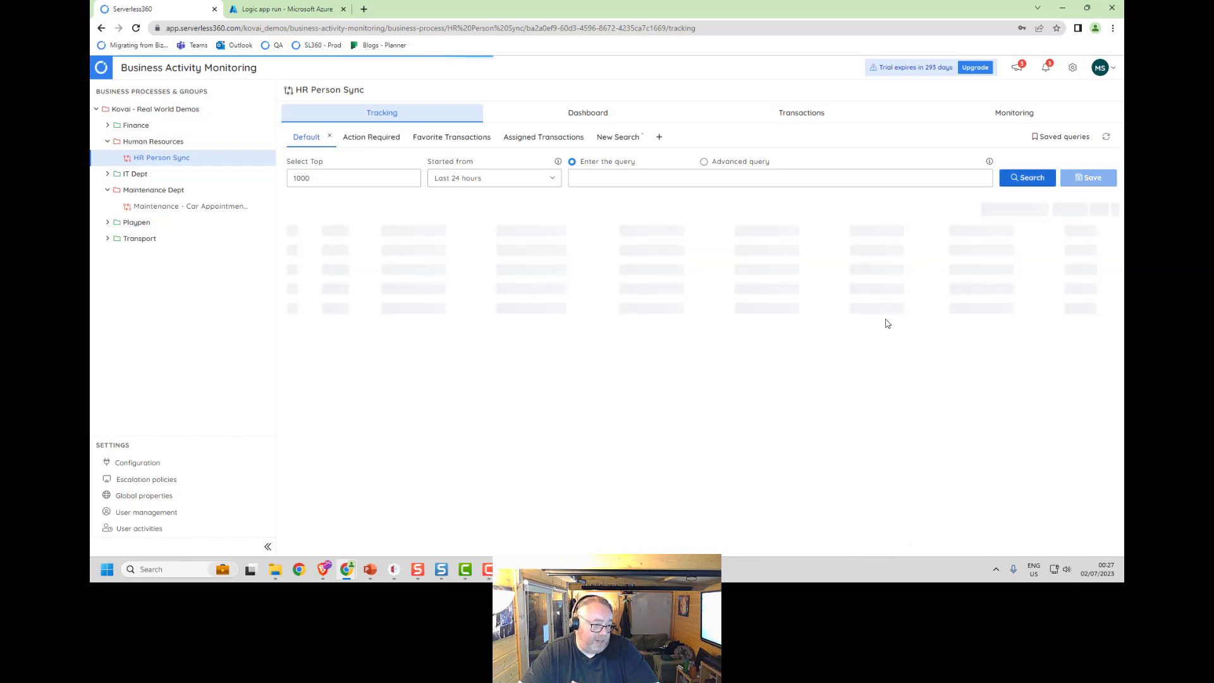
pyautogui.scroll(-2, 896, 436)
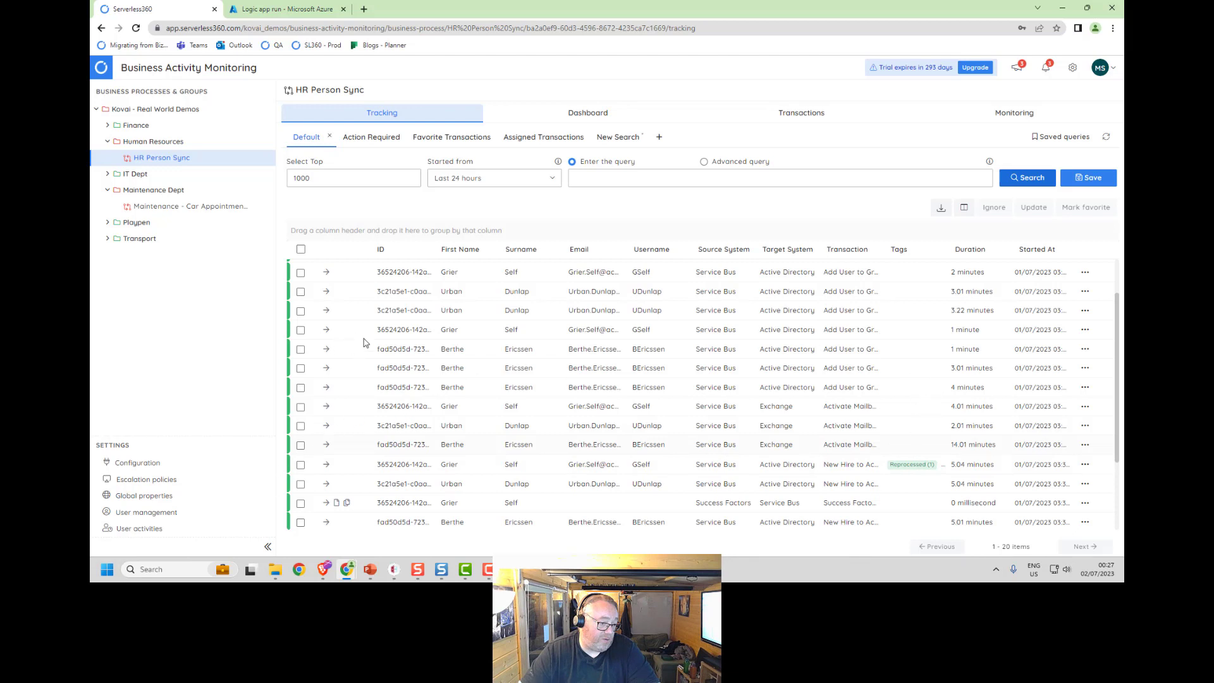
# Open the HR Person Sync Analytics dashboard and check its export option without exporting.
pyautogui.click(599, 113)
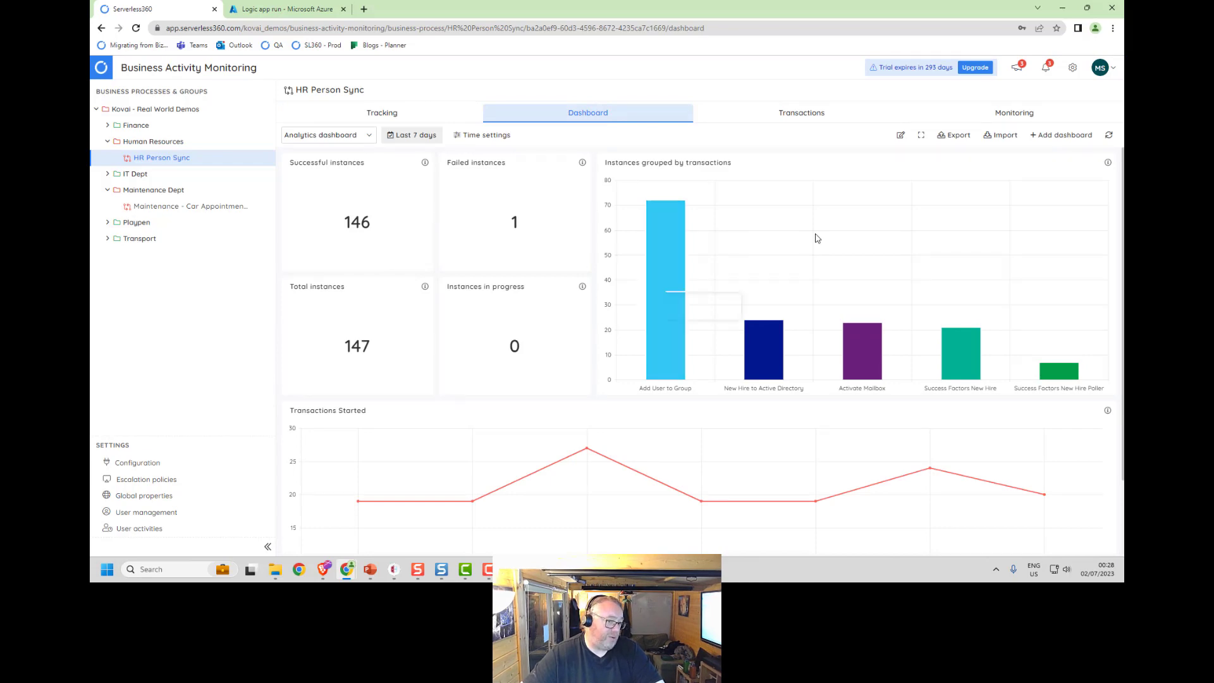
pyautogui.click(955, 135)
pyautogui.click(809, 88)
# Edit the Analytics dashboard to view a new widget's query and report type options, and leave without saving.
pyautogui.click(900, 135)
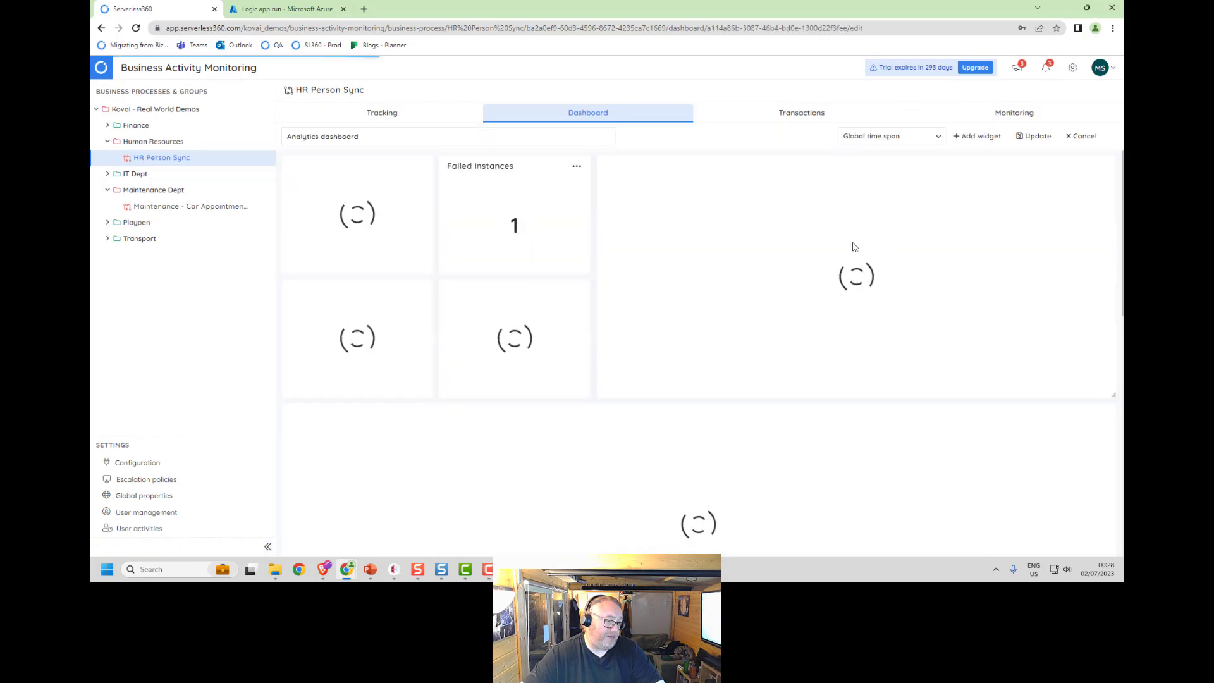
pyautogui.click(975, 136)
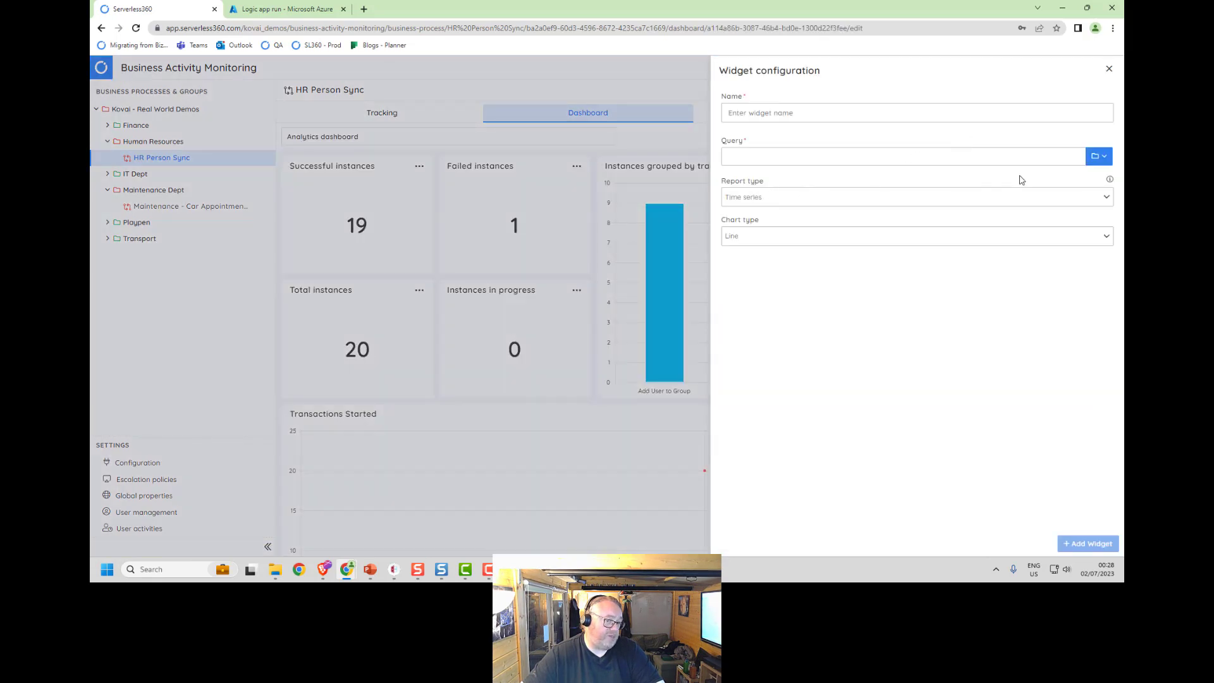
pyautogui.click(1099, 156)
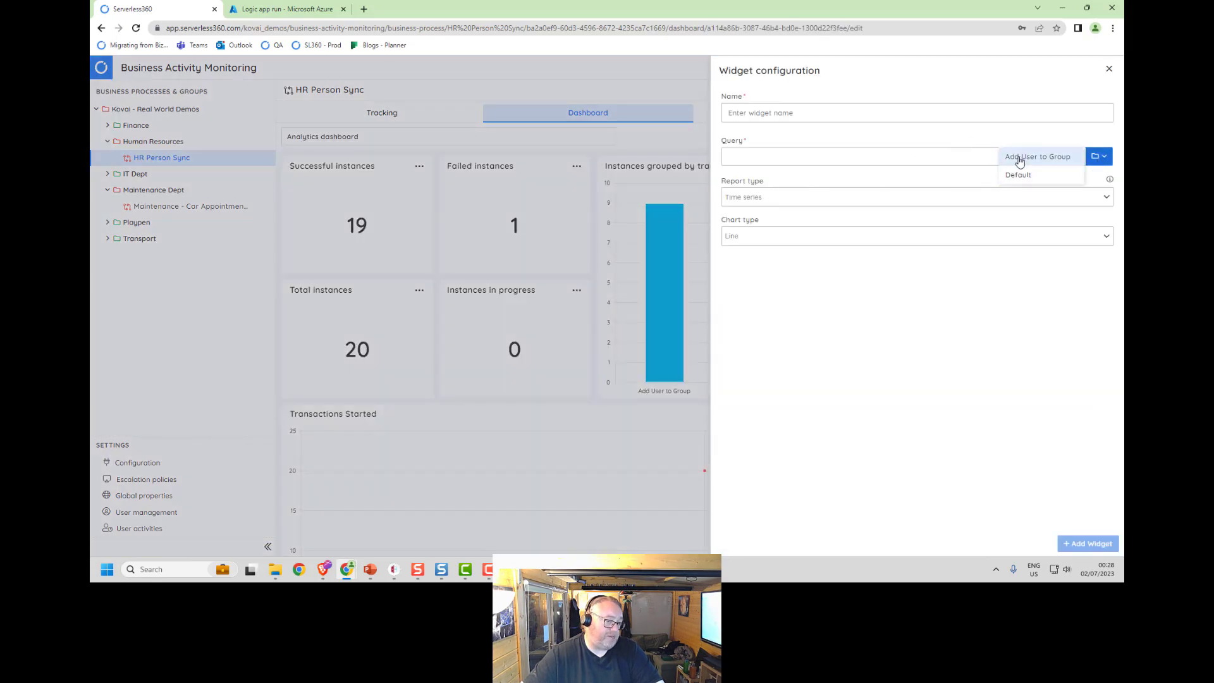
pyautogui.click(766, 201)
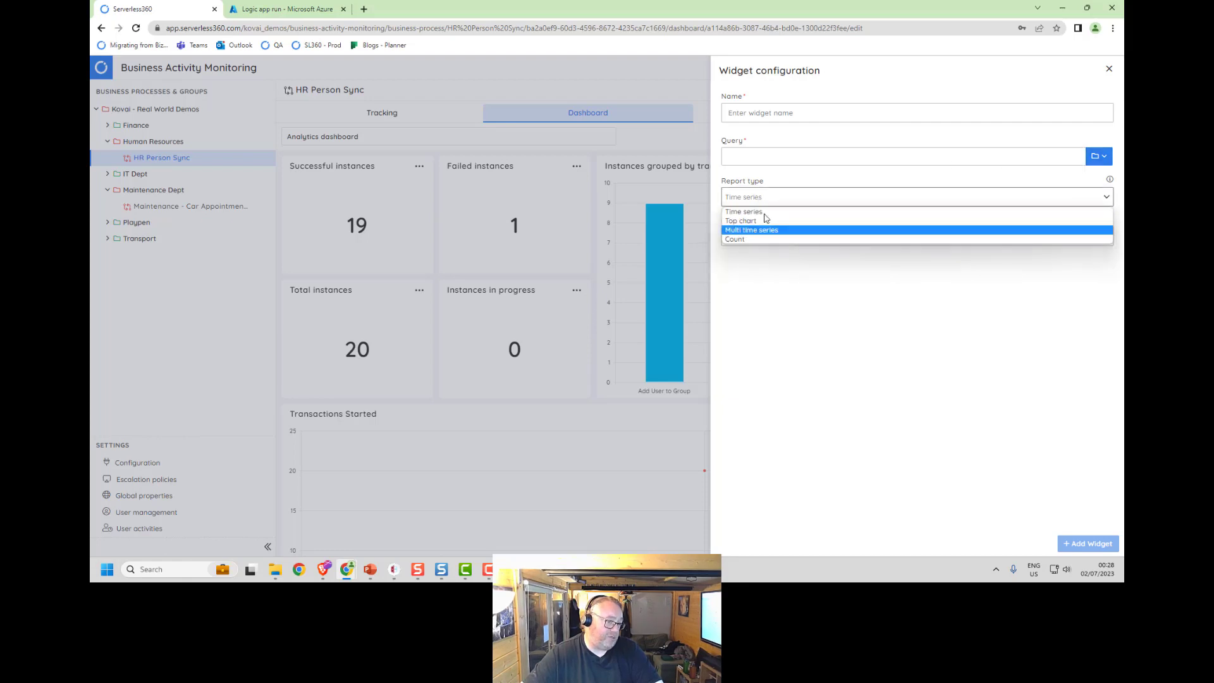
pyautogui.click(1109, 68)
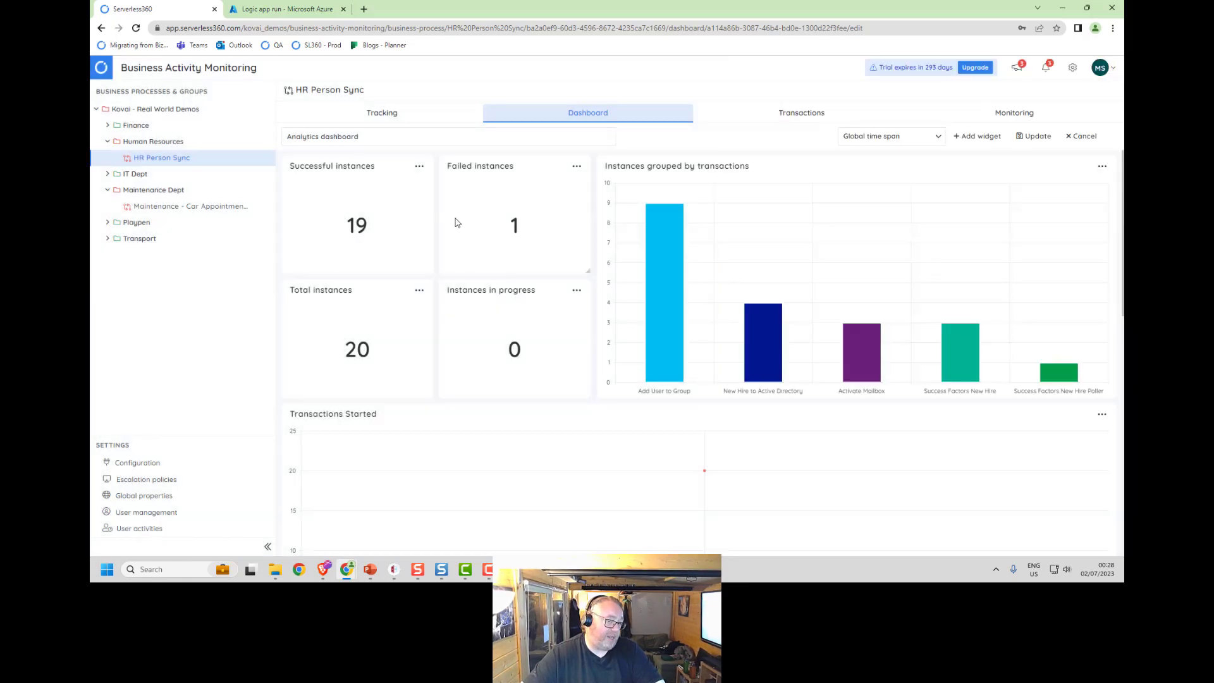
pyautogui.click(1078, 139)
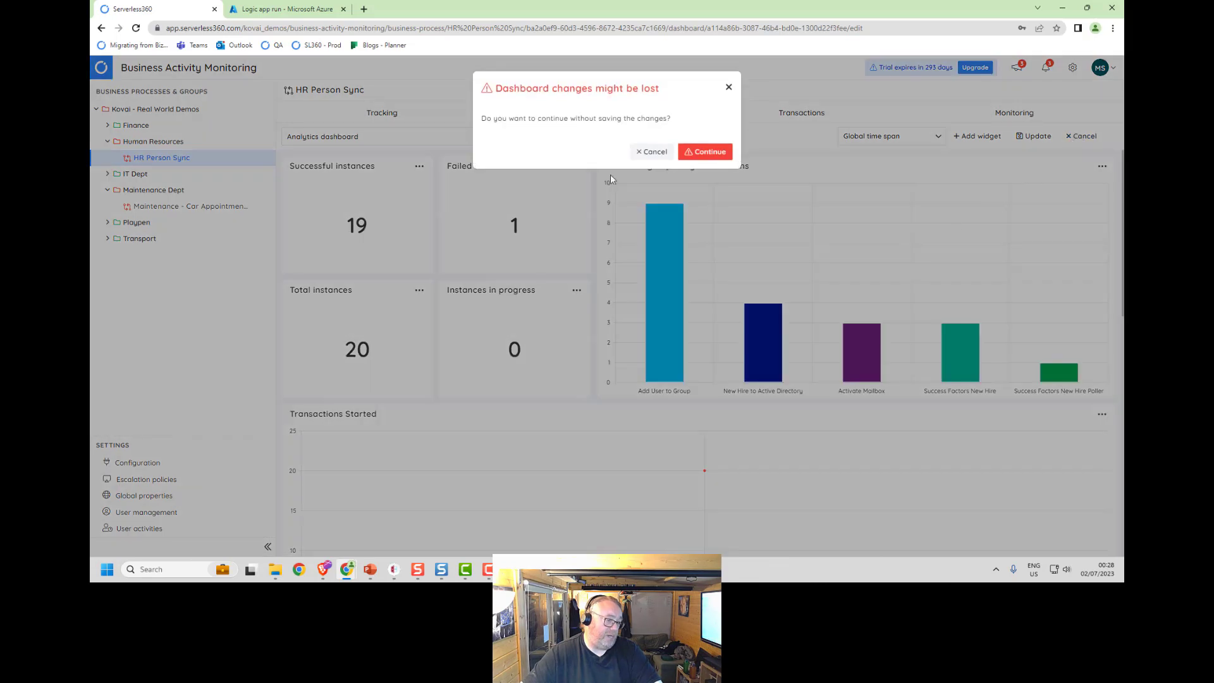
pyautogui.click(702, 151)
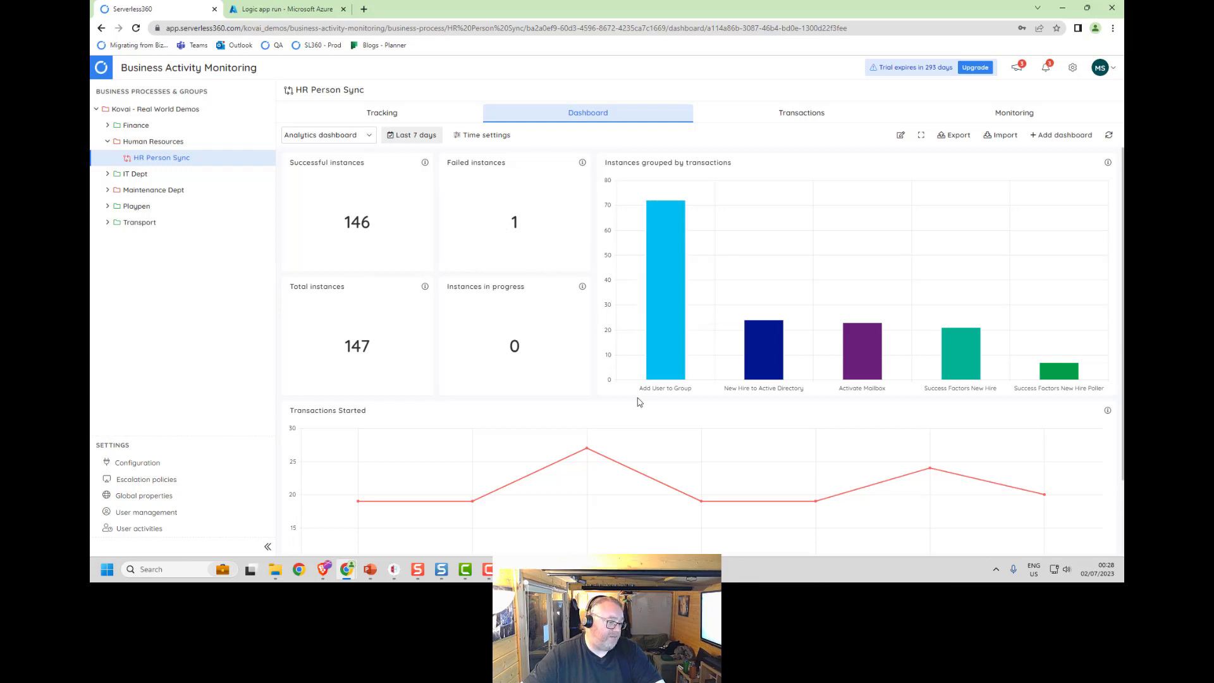
# Review the dashboard's Transactions Started chart at different zoom ranges along with the instance counts.
pyautogui.scroll(-2, 575, 329)
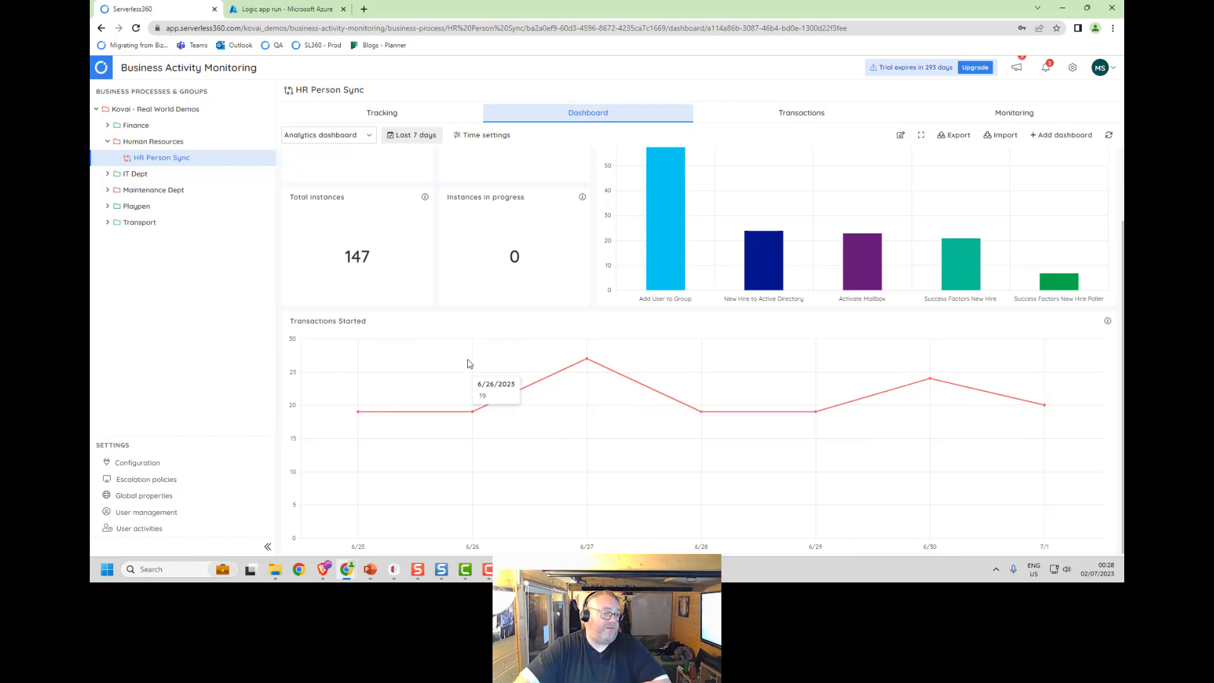
pyautogui.scroll(1, 696, 390)
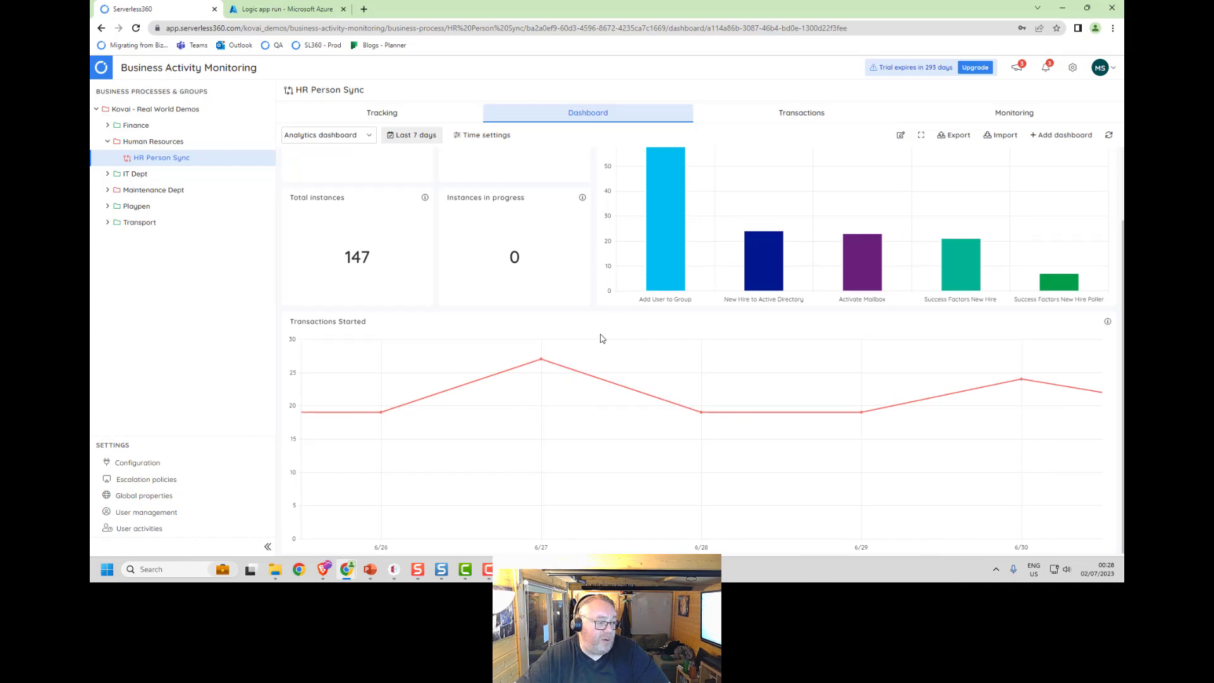
pyautogui.scroll(2, 580, 284)
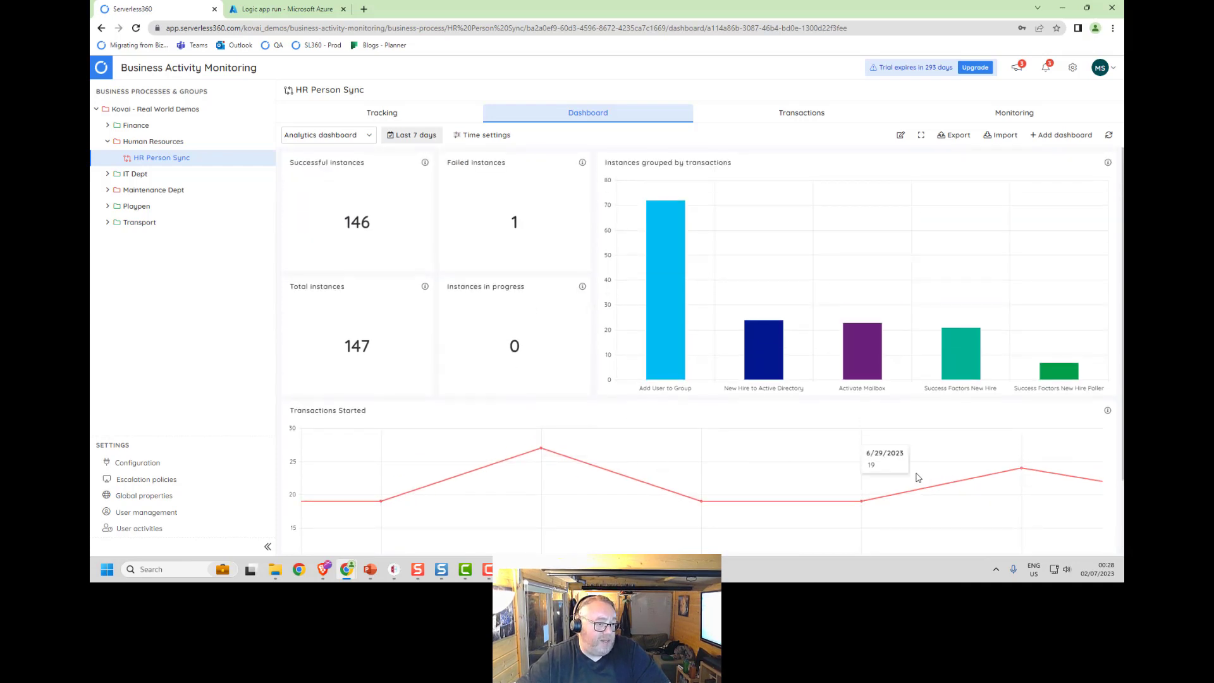
# Open the monitoring incidents of HR Person Sync and read the alert details of an open stage duration incident.
pyautogui.click(1031, 119)
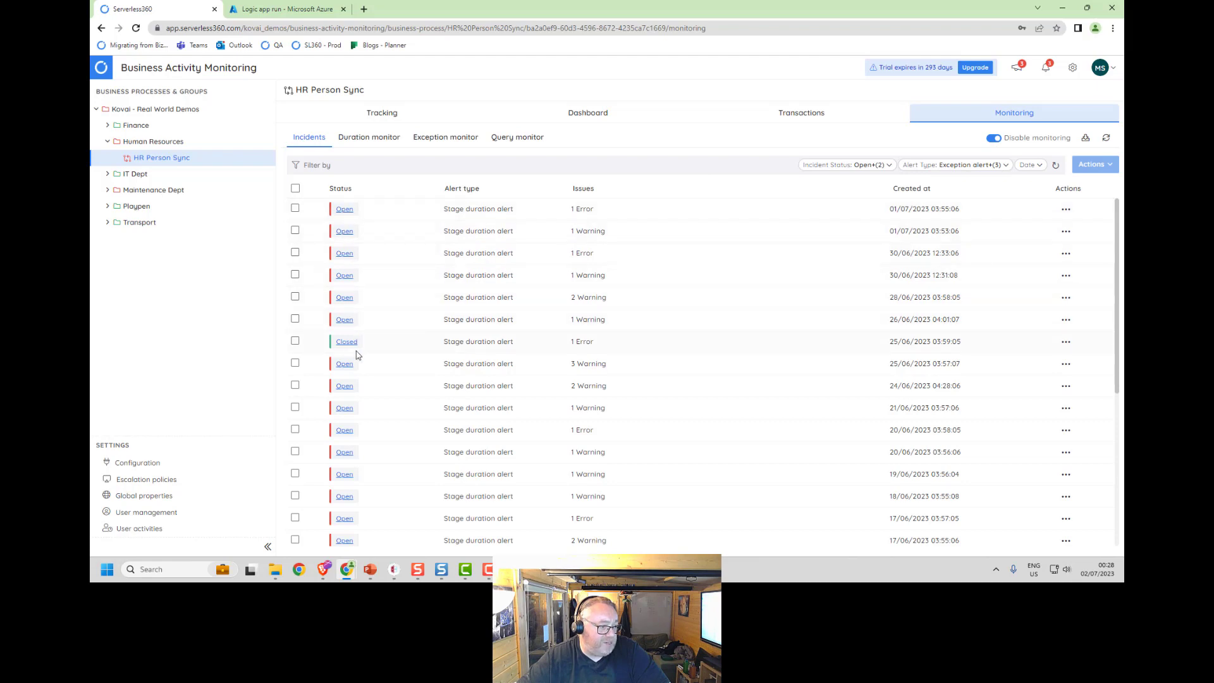
pyautogui.click(355, 276)
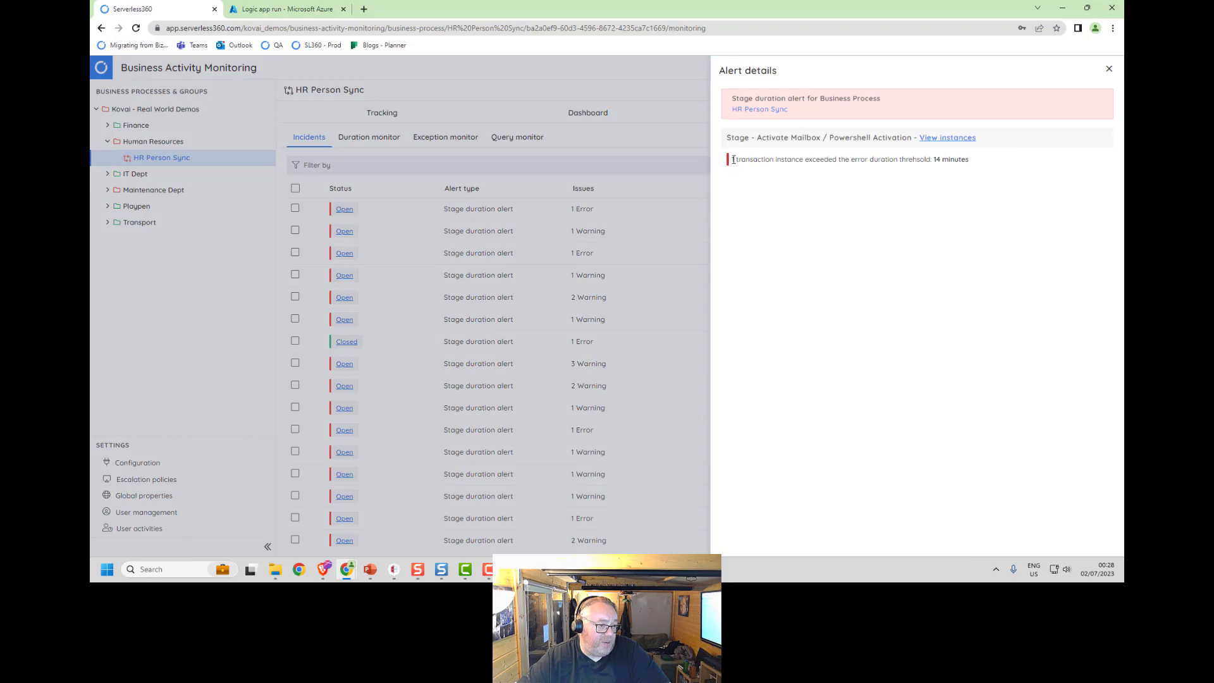
pyautogui.moveTo(735, 160); pyautogui.dragTo(972, 165)
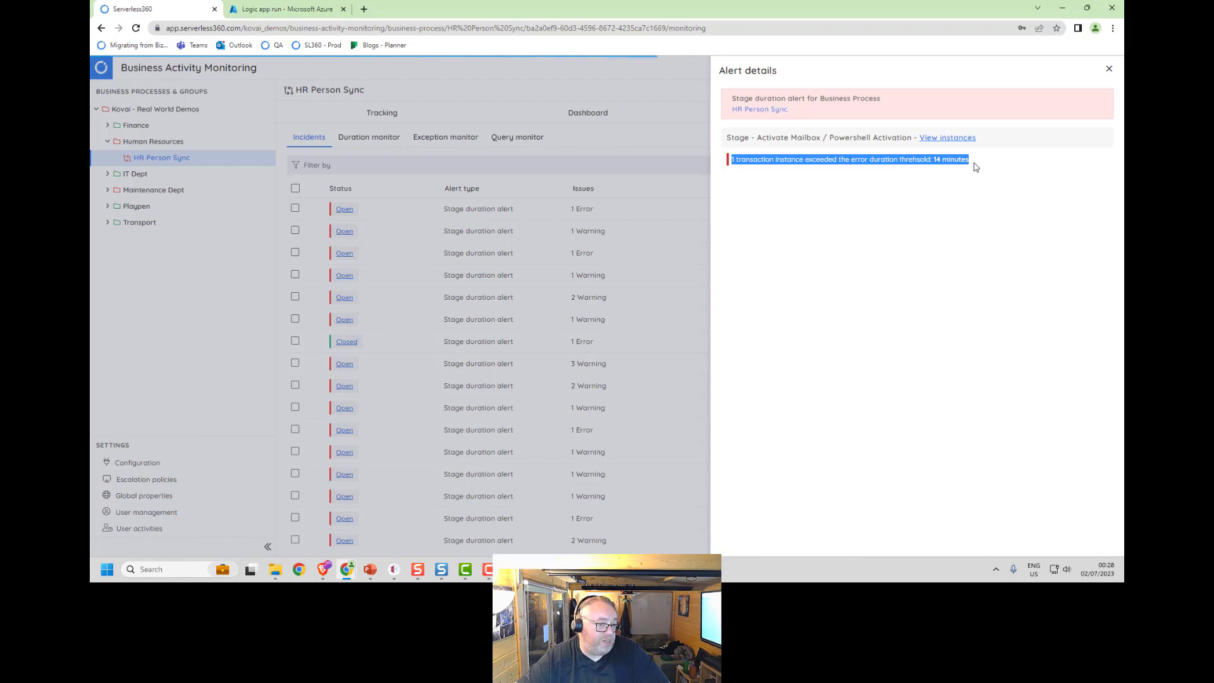
pyautogui.click(1108, 69)
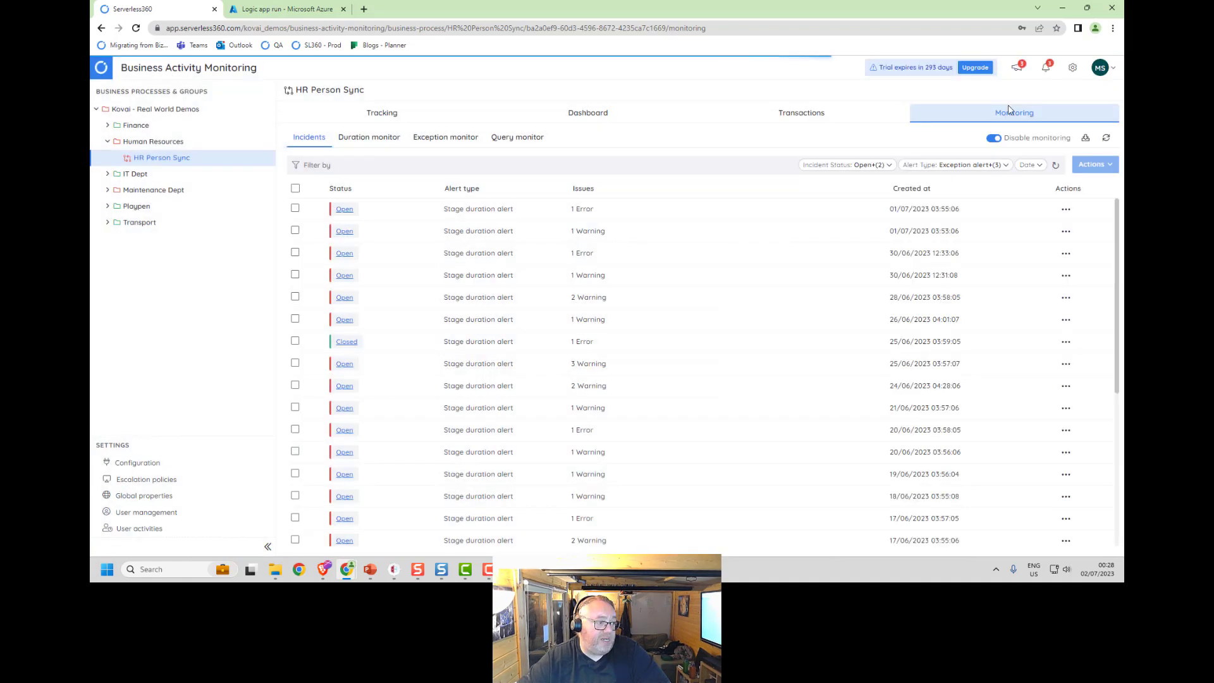
# Acknowledge the two most recent stage duration incidents, both from 01/07/2023, without a comment.
pyautogui.click(295, 209)
pyautogui.click(294, 230)
pyautogui.click(1093, 164)
pyautogui.click(1092, 204)
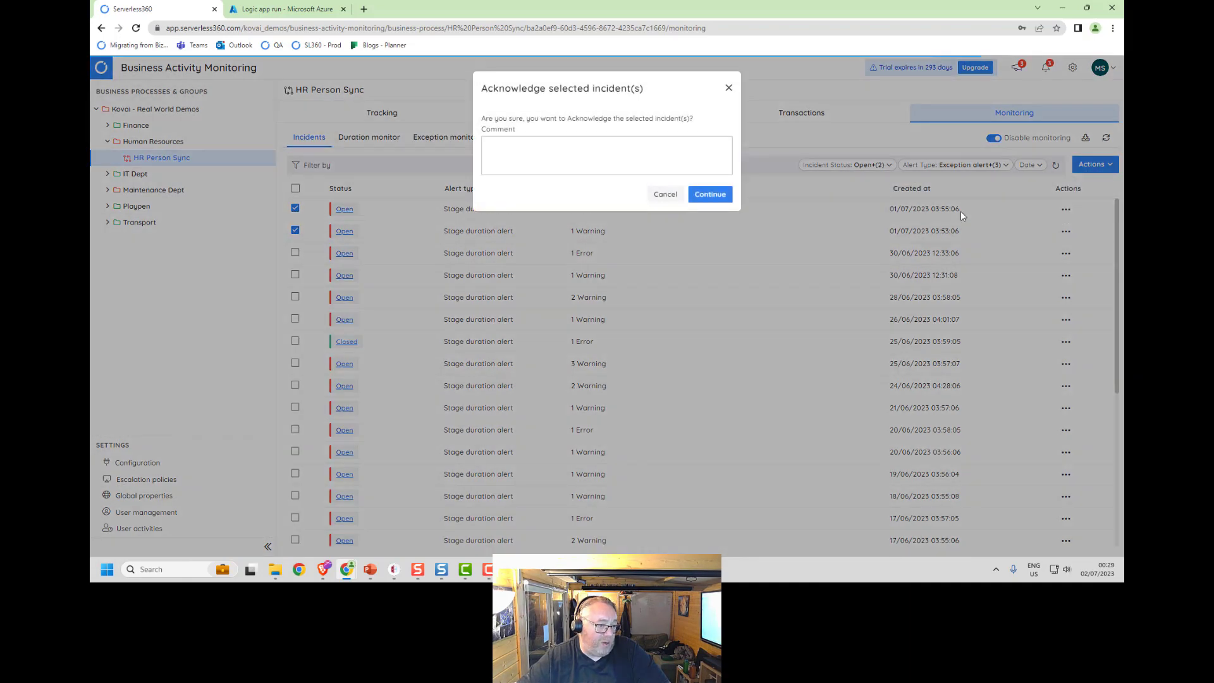
pyautogui.click(710, 194)
# Close the two acknowledged incidents without a comment.
pyautogui.click(1092, 164)
pyautogui.click(1078, 220)
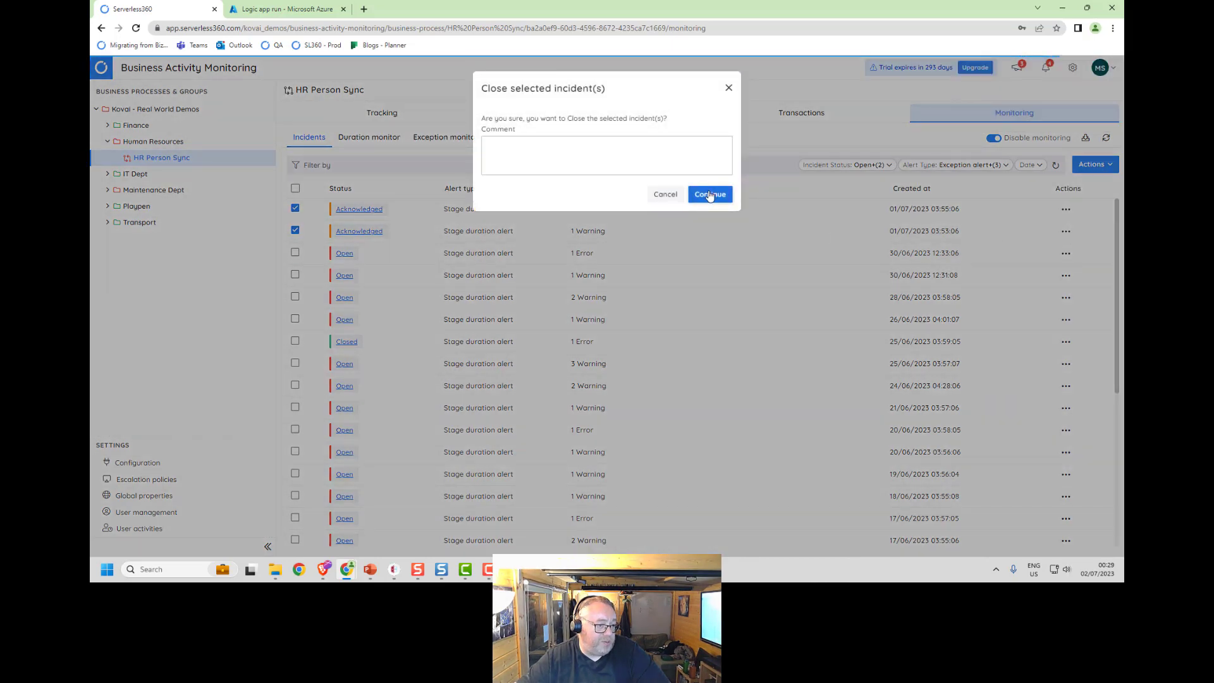
pyautogui.click(710, 193)
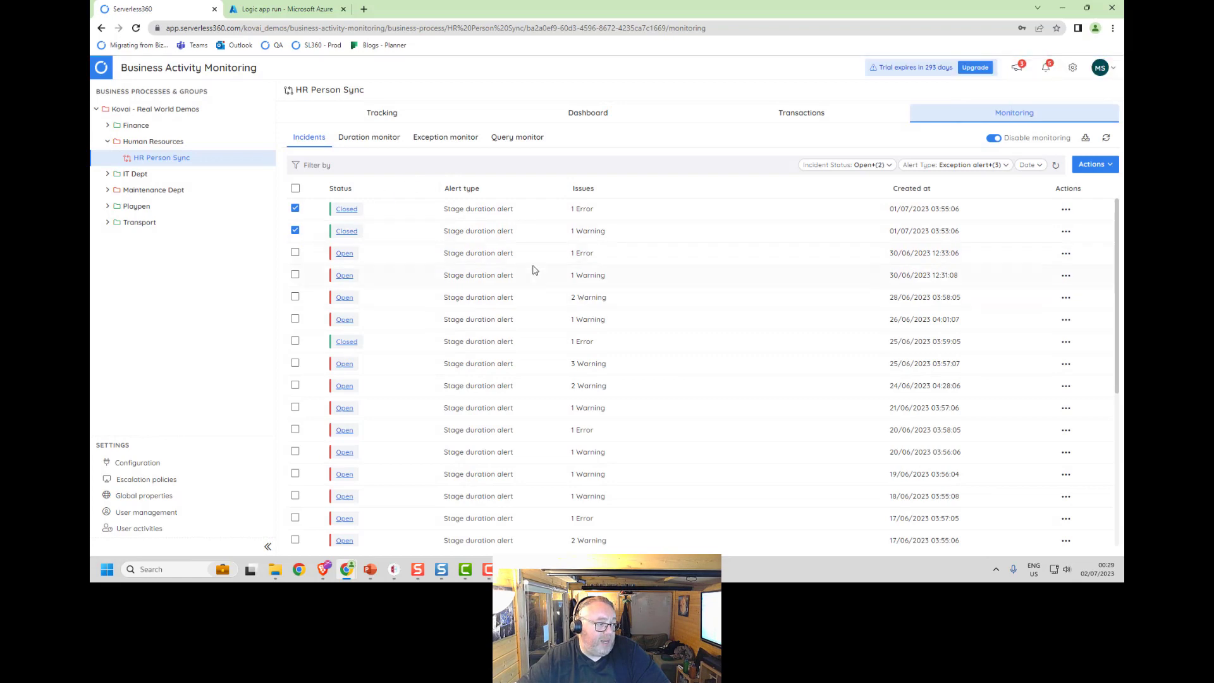
# View the exception monitor's settings, discard the blank note and check the available escalation policies.
pyautogui.click(444, 143)
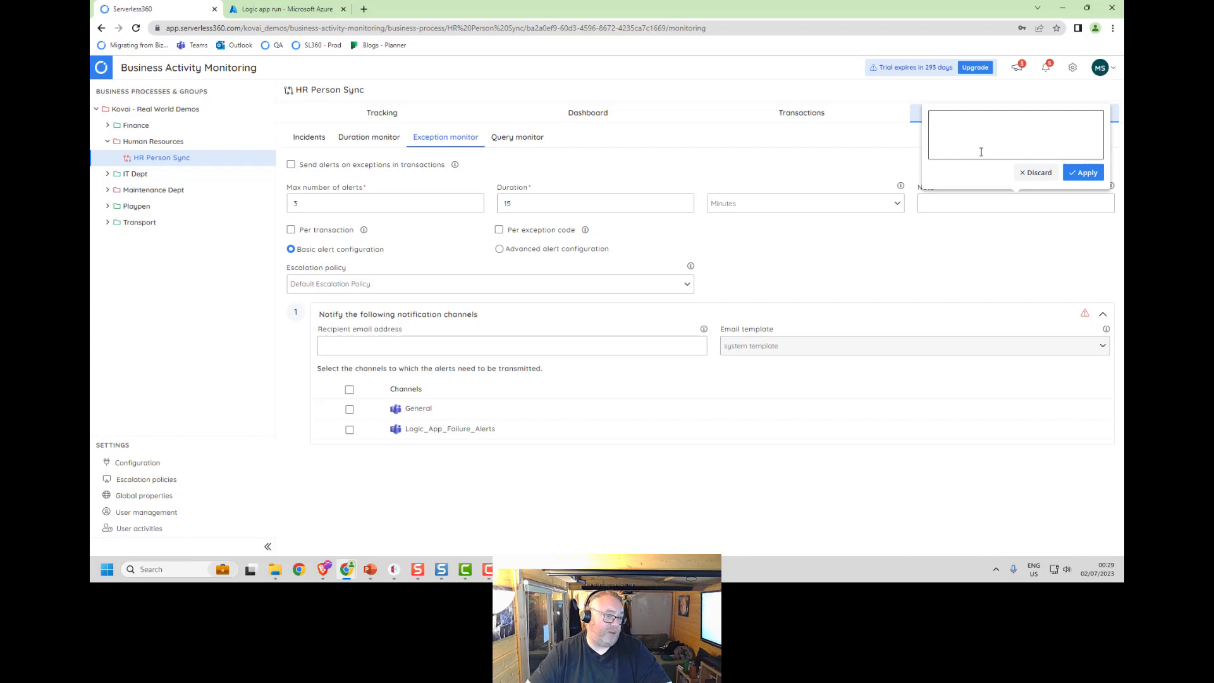
pyautogui.click(1037, 172)
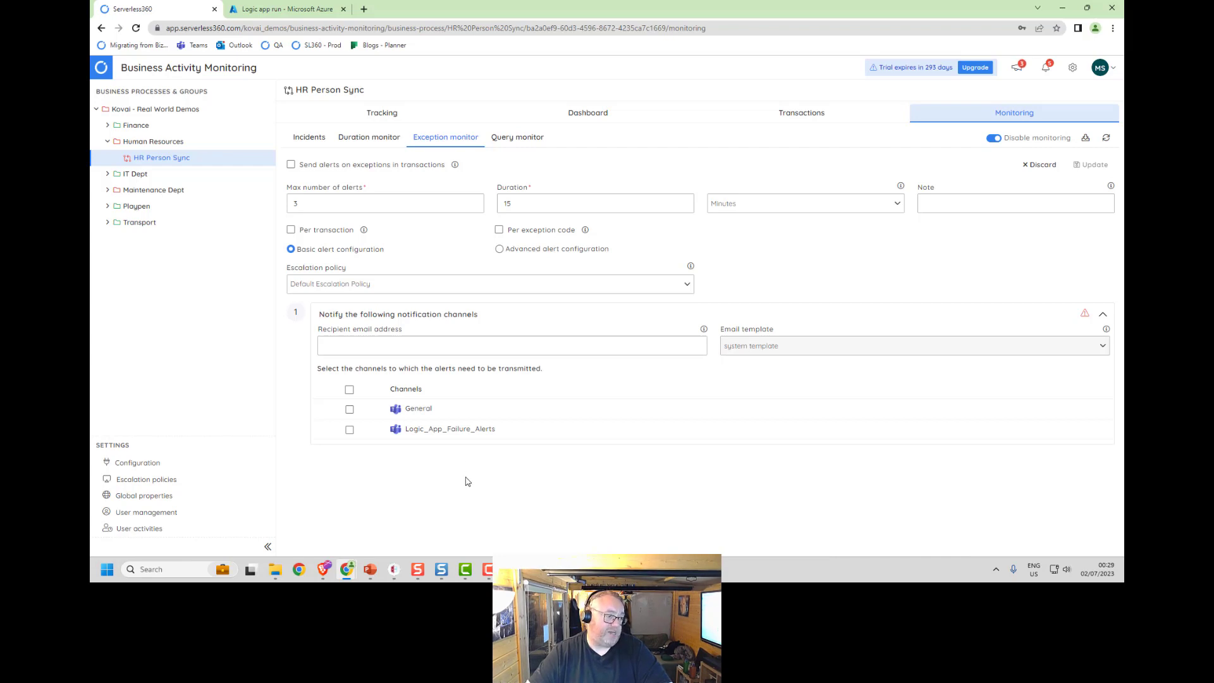
pyautogui.click(362, 290)
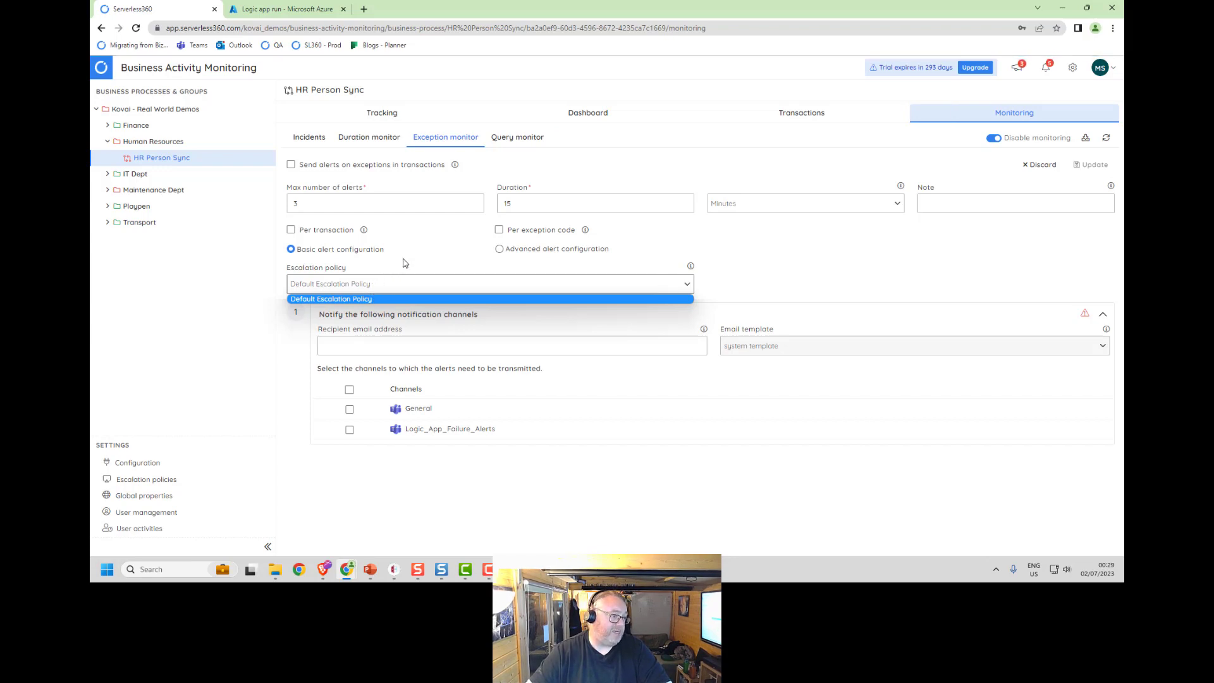
# Review the duration monitor's stage thresholds, read the Powershell Activation note and discard its editor, and view the query monitor settings.
pyautogui.click(371, 138)
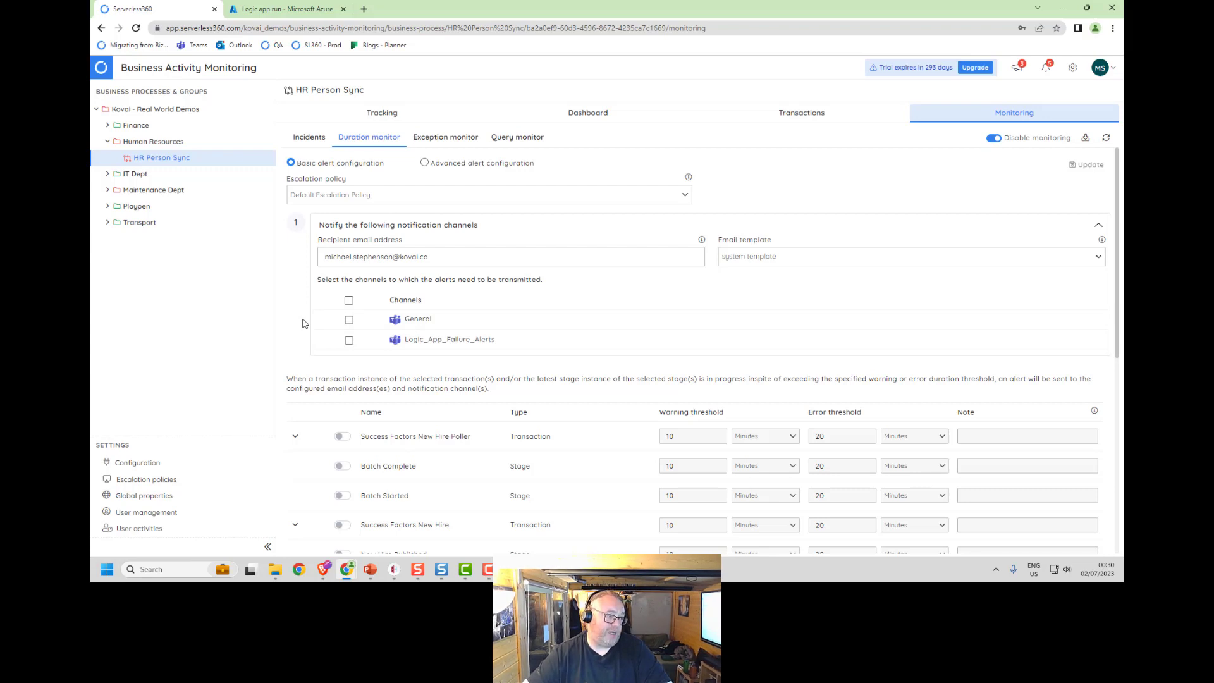
pyautogui.scroll(-1, 302, 326)
pyautogui.scroll(-6, 303, 329)
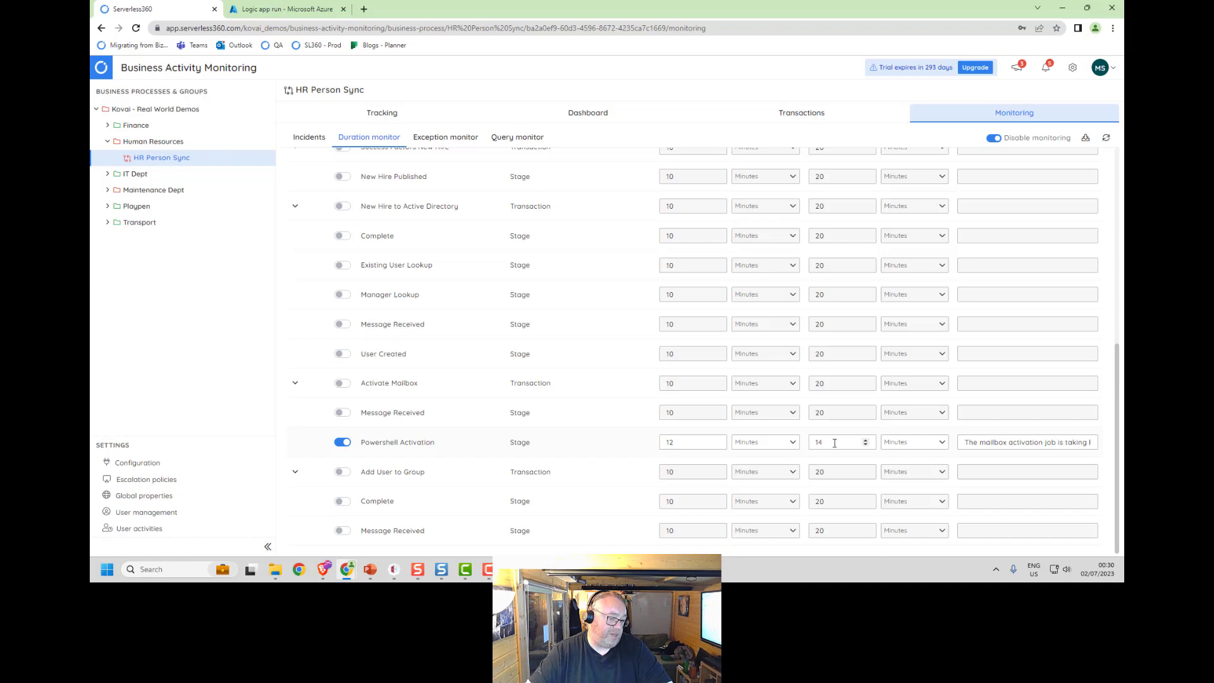
pyautogui.click(986, 444)
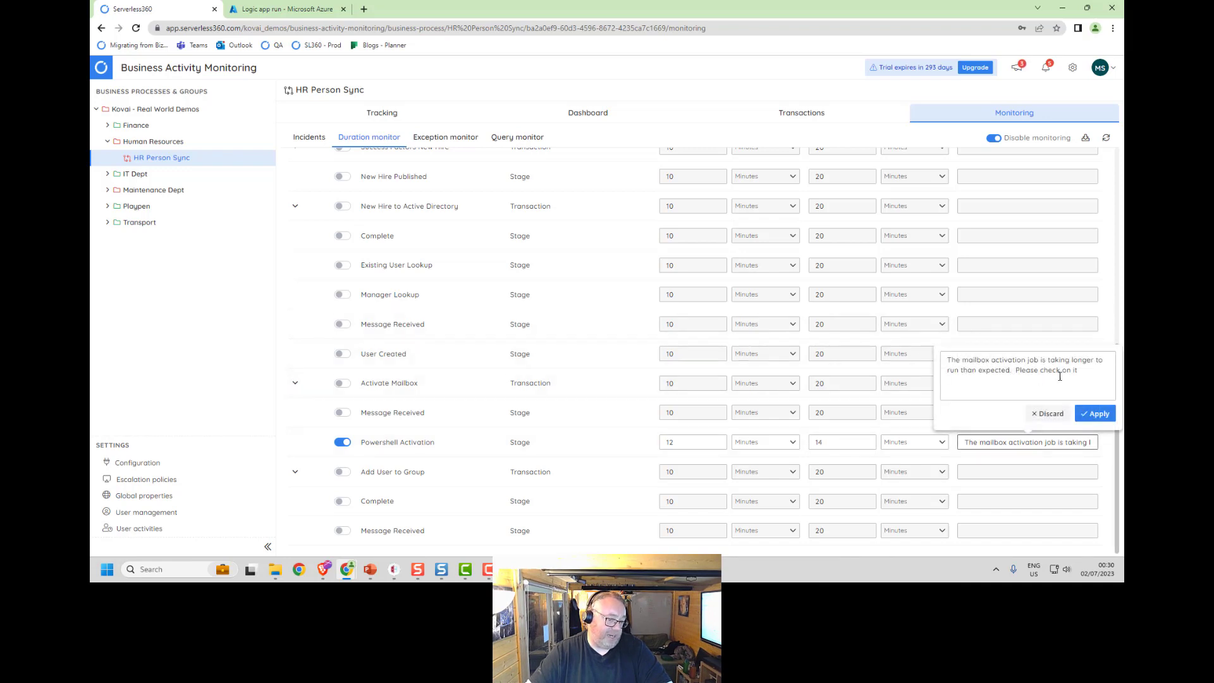
pyautogui.click(1049, 414)
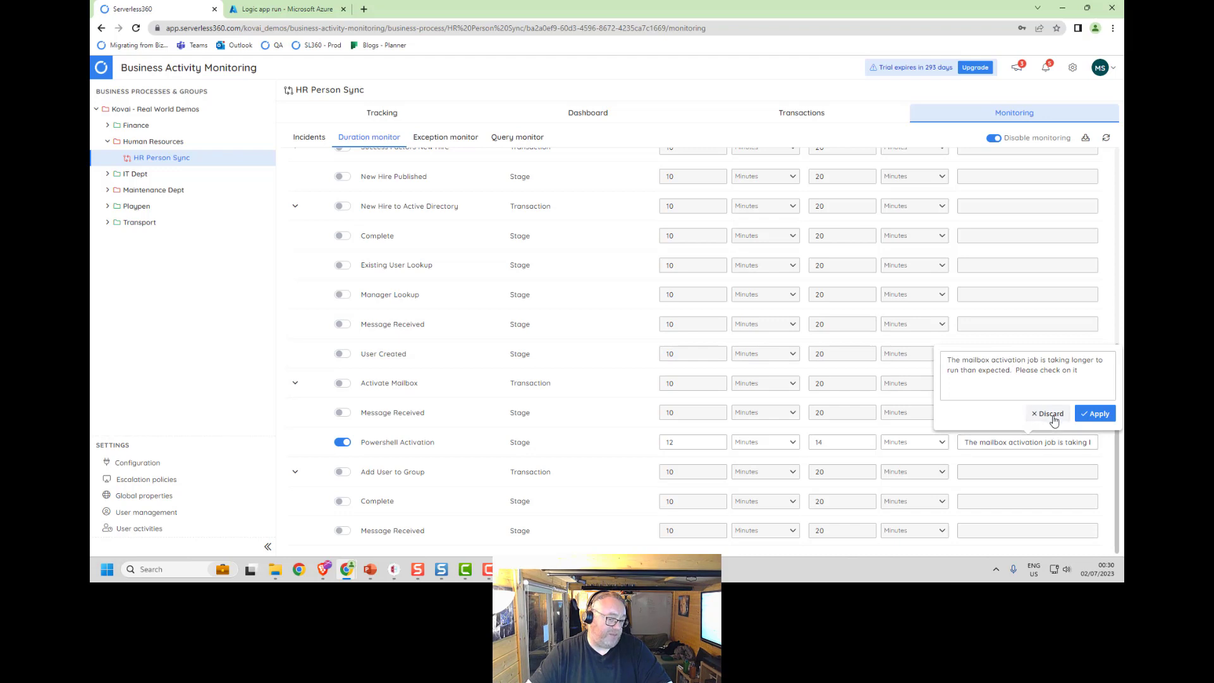
pyautogui.scroll(2, 683, 436)
pyautogui.scroll(3, 682, 436)
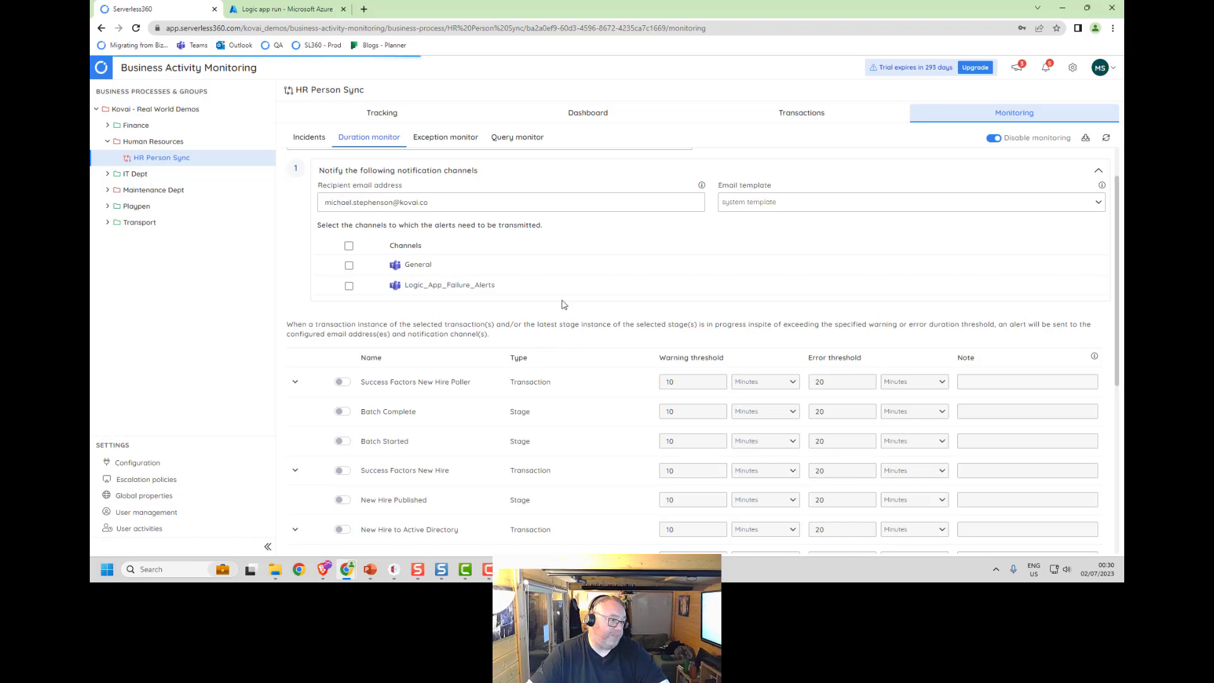
pyautogui.click(525, 138)
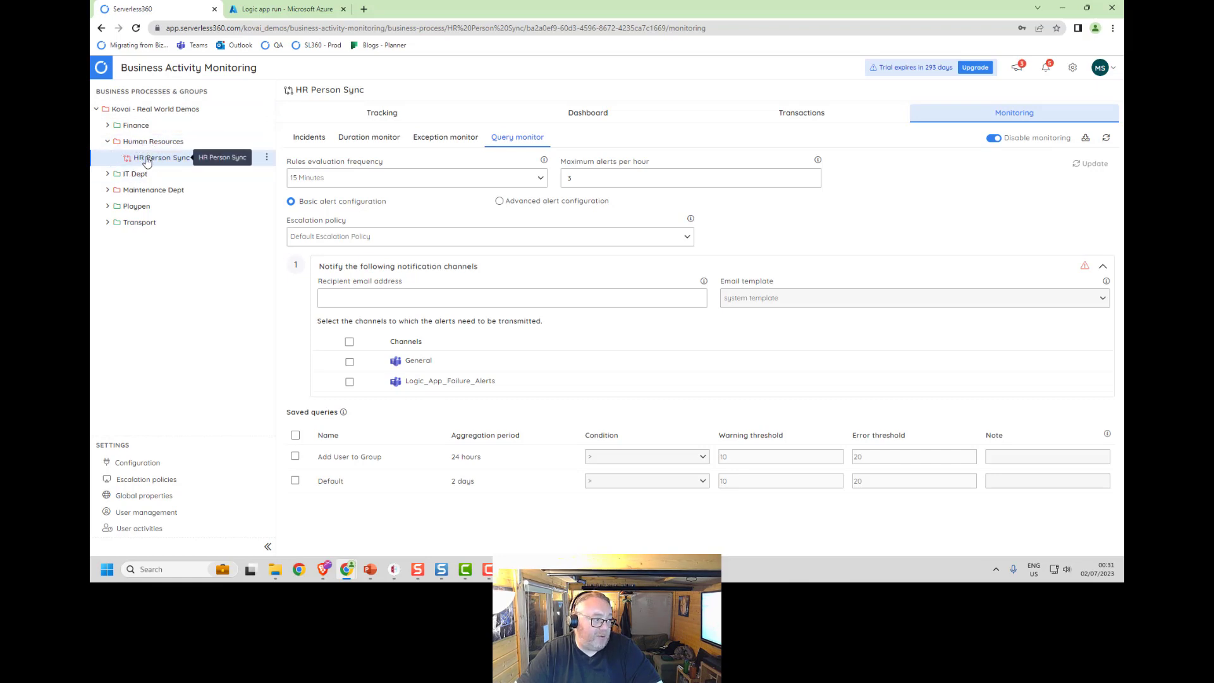
# Open the Action Required transactions in HR Person Sync's tracking and select the New Hire to Active Directory transaction.
pyautogui.click(365, 112)
pyautogui.click(704, 150)
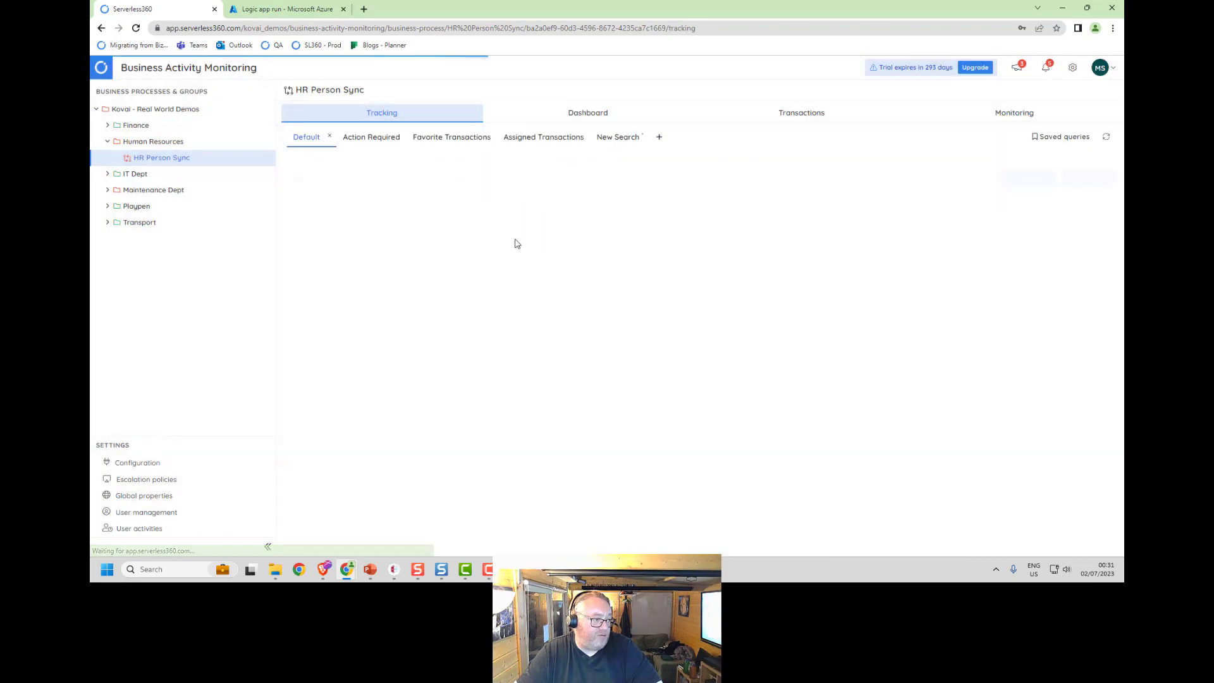
pyautogui.click(371, 137)
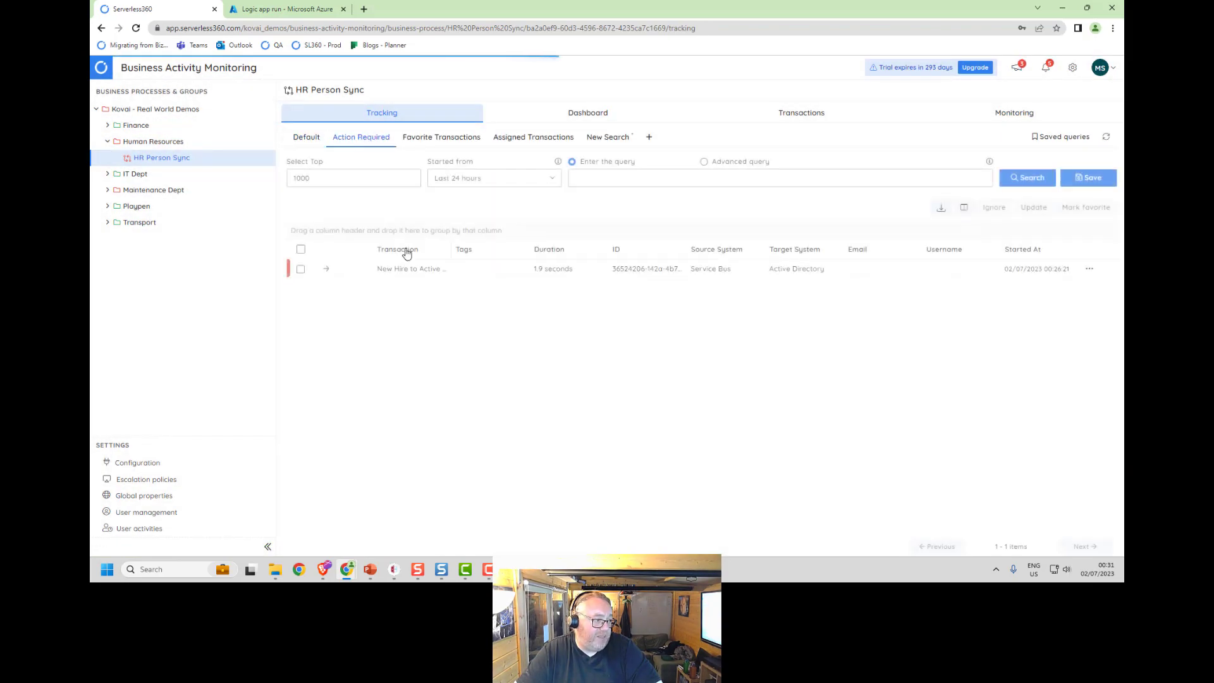
pyautogui.click(300, 272)
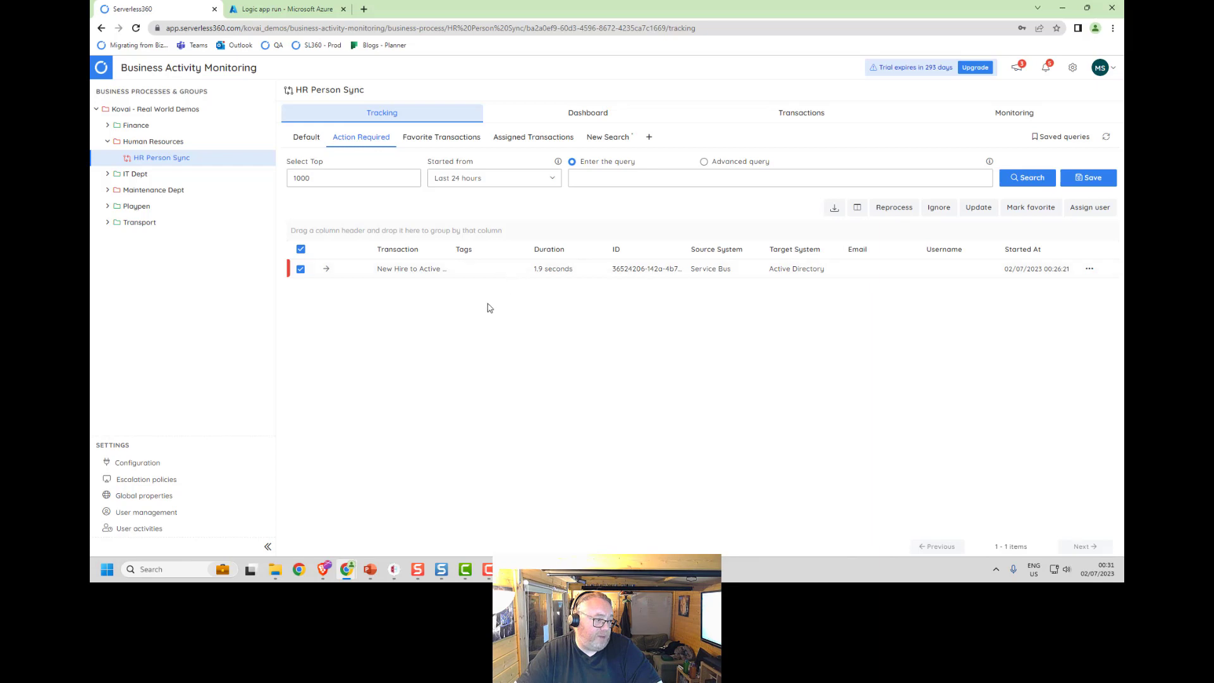
# Switch to the presentation slide show and advance from the Summary slide to Key Points.
pyautogui.click(488, 569)
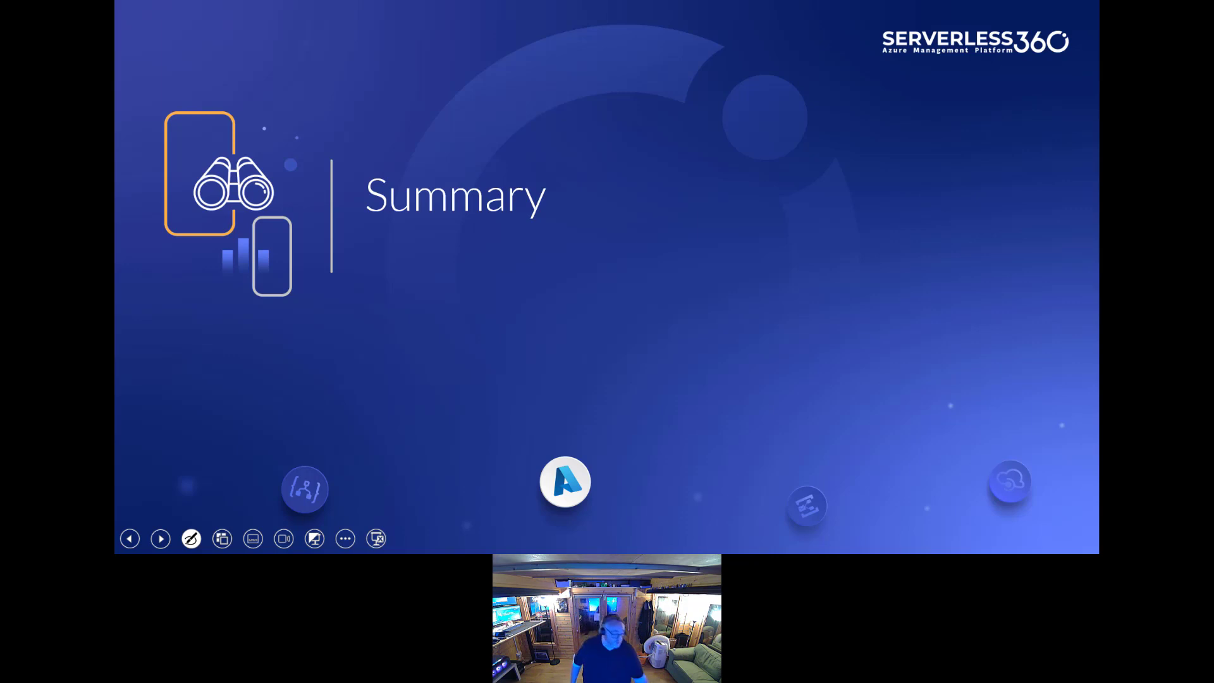
pyautogui.press('pagedown')
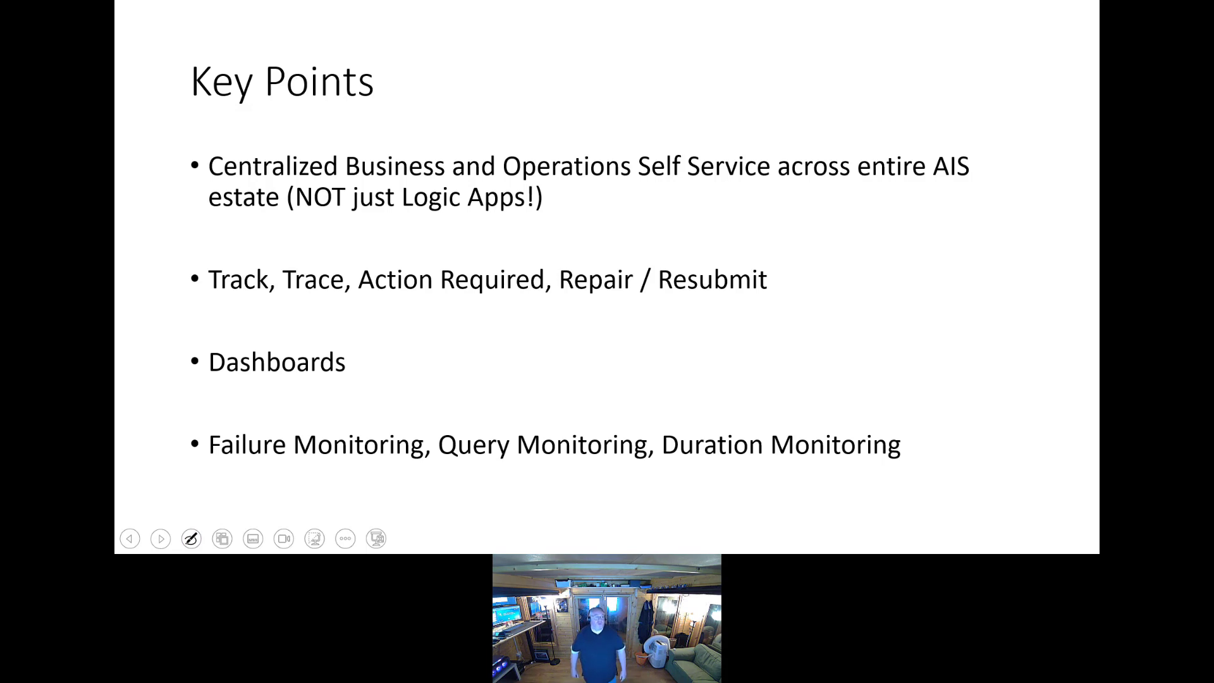